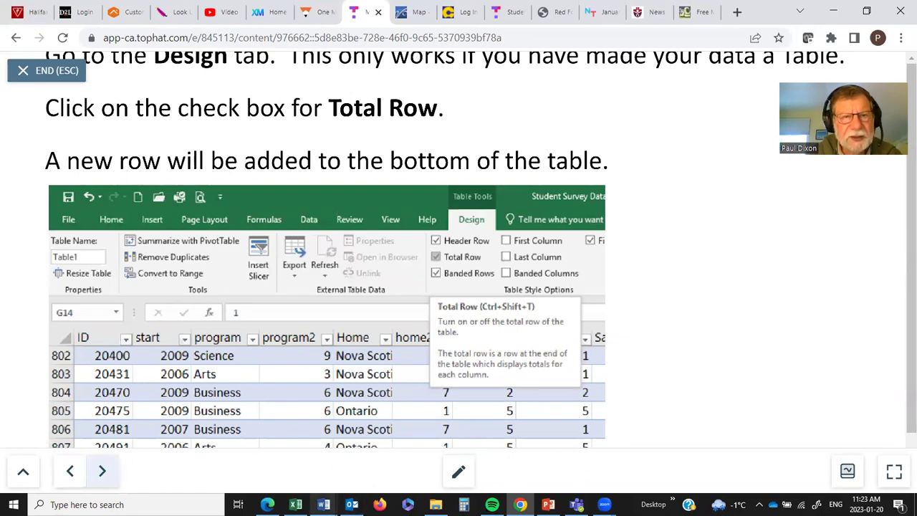
# - End the presentation at the Total Row slide and switch to the Chapter 3 Student Survey Data 2010 workbook in Excel
pyautogui.moveTo(323, 504)
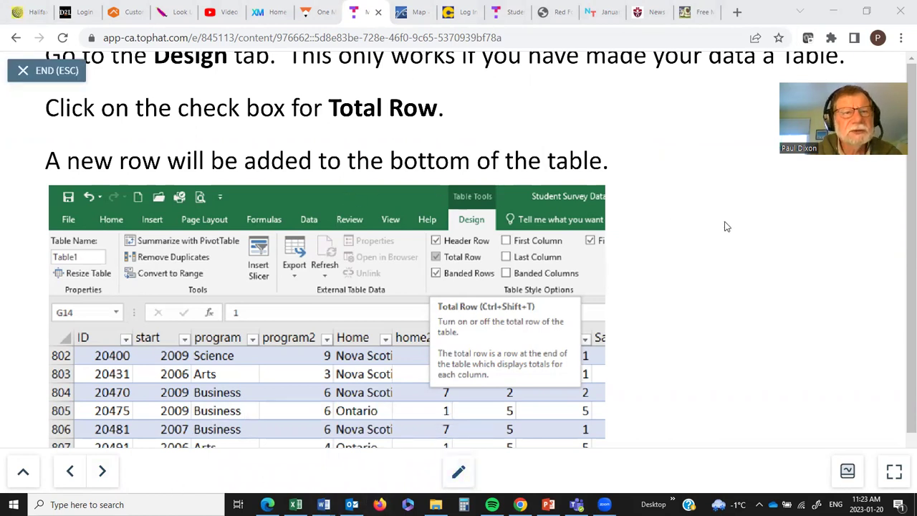
pyautogui.scroll(-1, 657, 352)
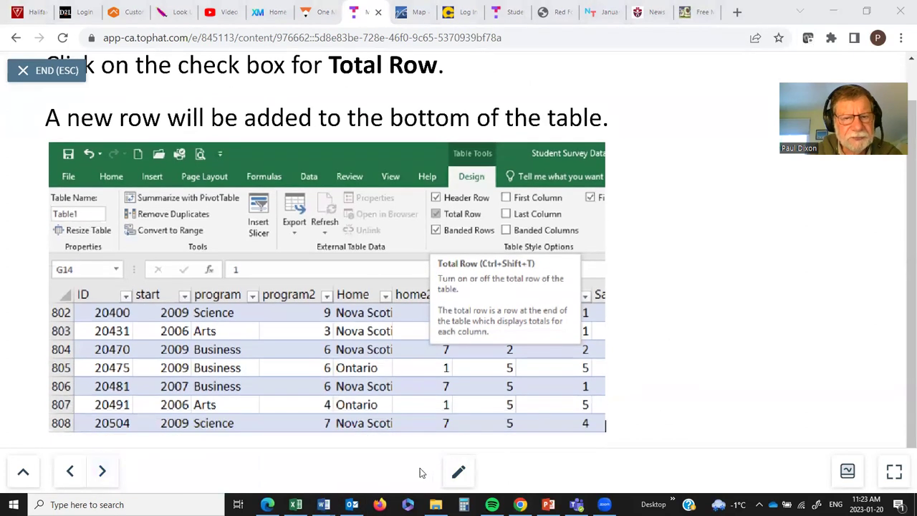
pyautogui.click(22, 475)
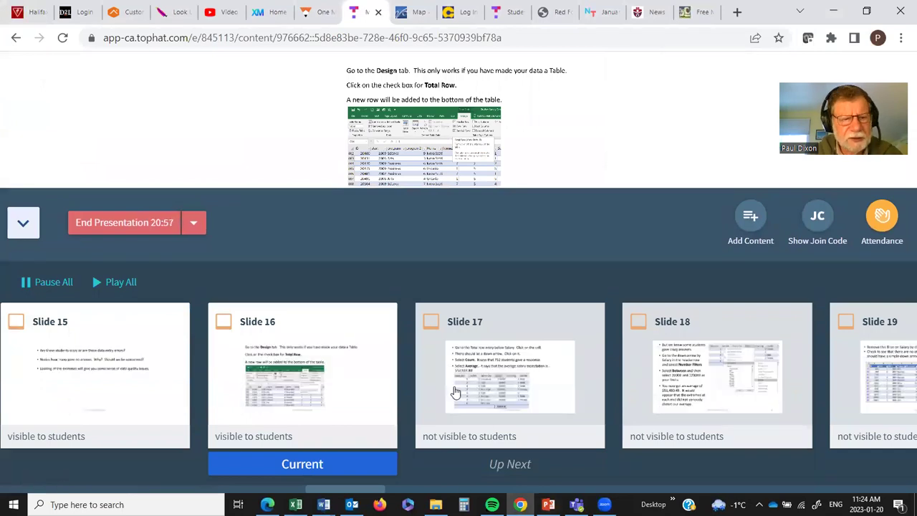
pyautogui.click(20, 228)
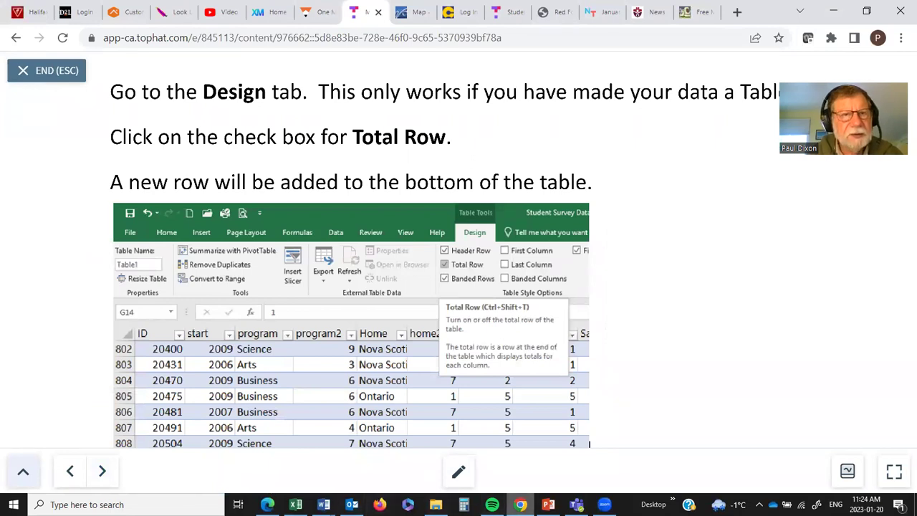
pyautogui.press('Escape')
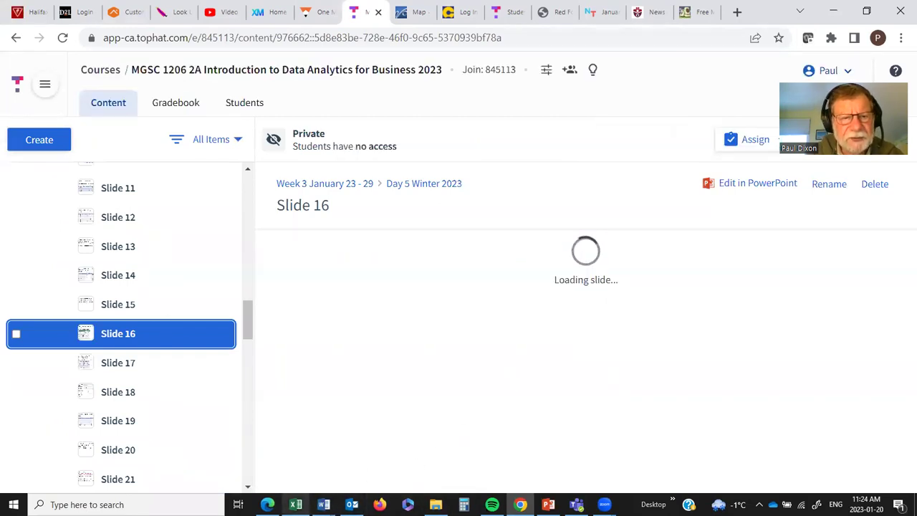
pyautogui.click(295, 505)
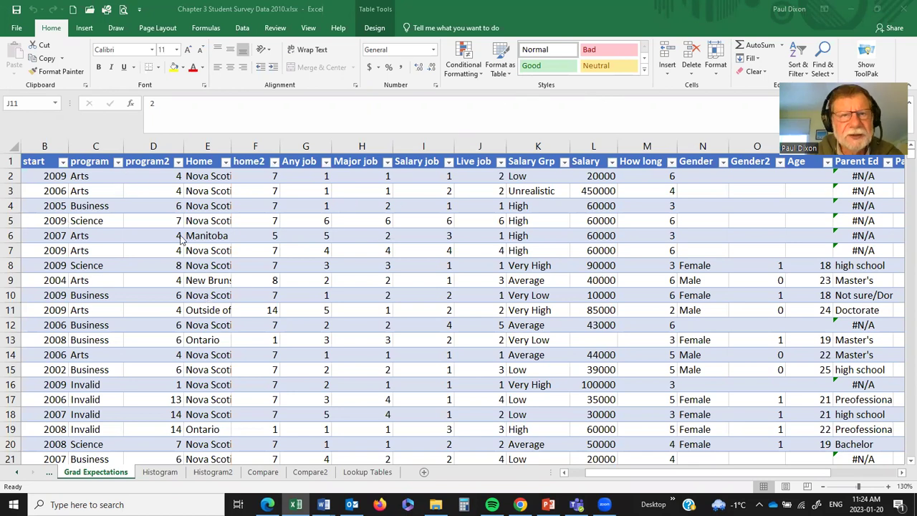
# - Filter the program column on the Grad Expectations sheet so that only Business rows remain
pyautogui.click(119, 166)
pyautogui.click(118, 165)
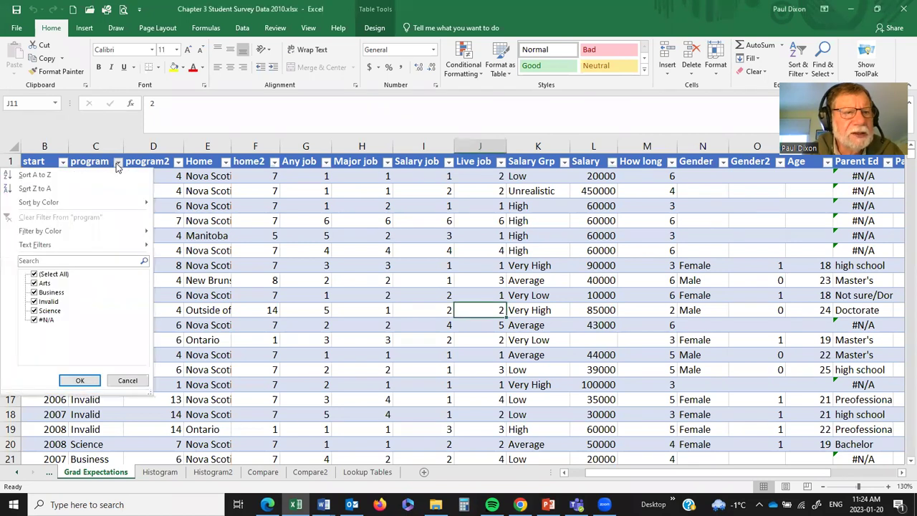
pyautogui.click(35, 274)
pyautogui.click(34, 292)
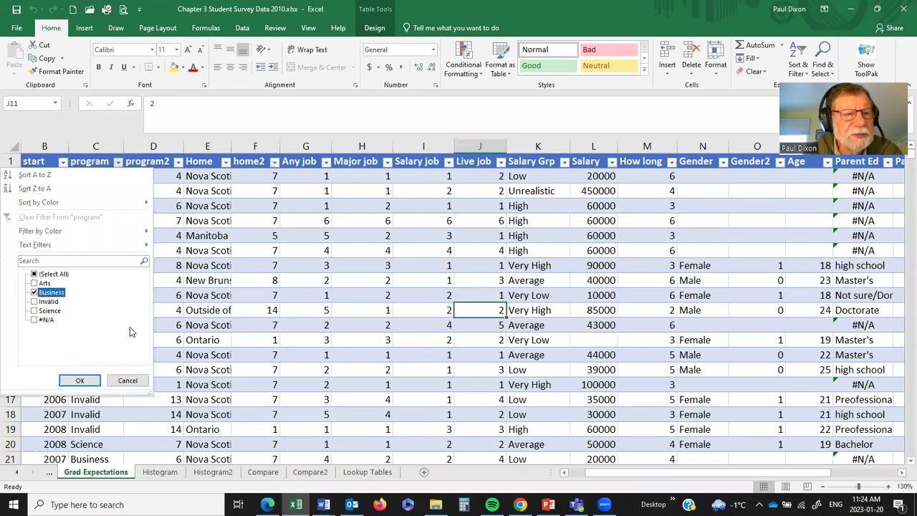
pyautogui.click(77, 384)
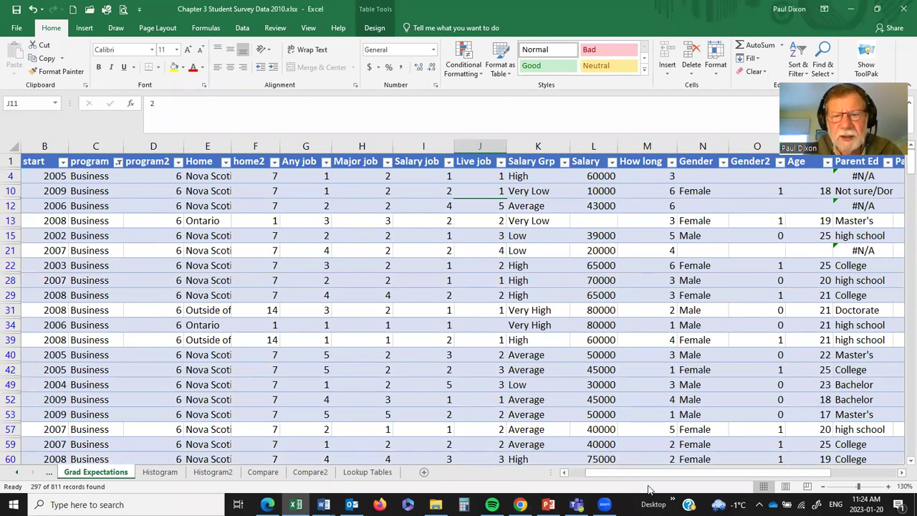
# - Sort the filtered Business rows by Age from largest to smallest and look through the order
pyautogui.moveTo(648, 473); pyautogui.dragTo(700, 469)
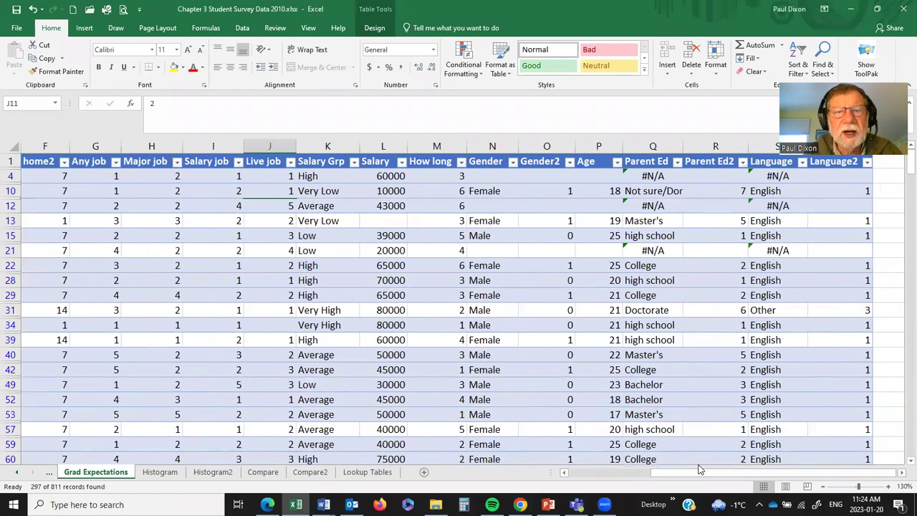
pyautogui.click(618, 163)
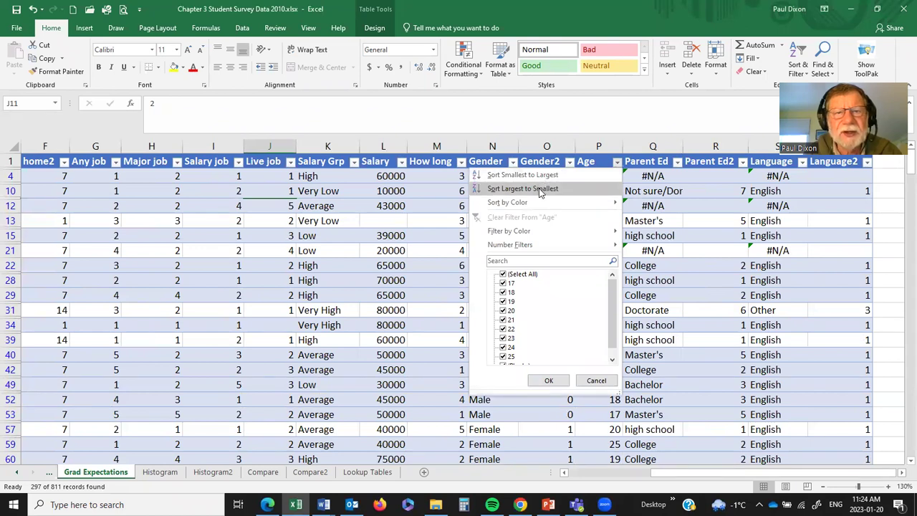
pyautogui.click(540, 189)
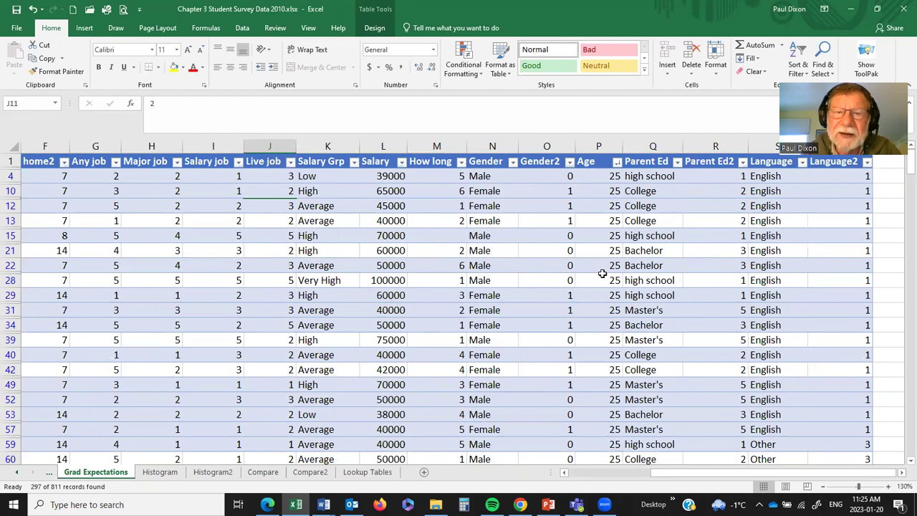
pyautogui.scroll(-5, 601, 276)
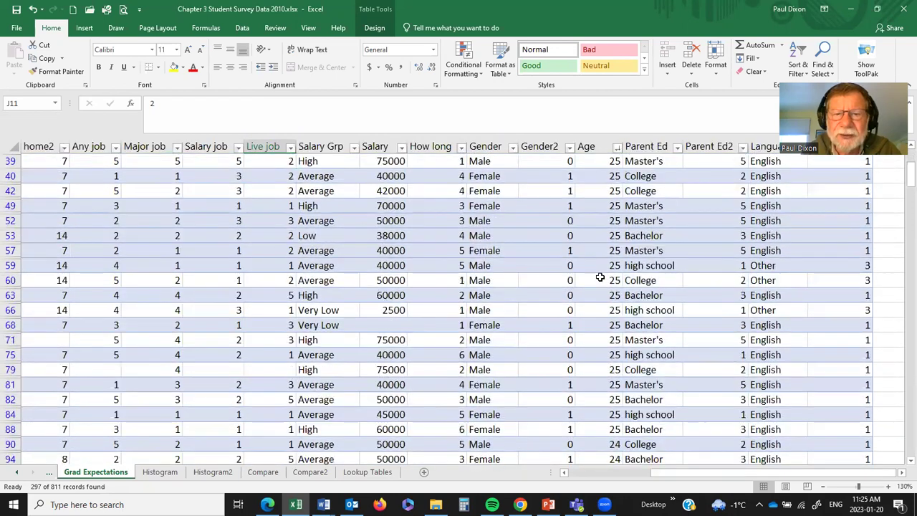
pyautogui.scroll(-6, 598, 277)
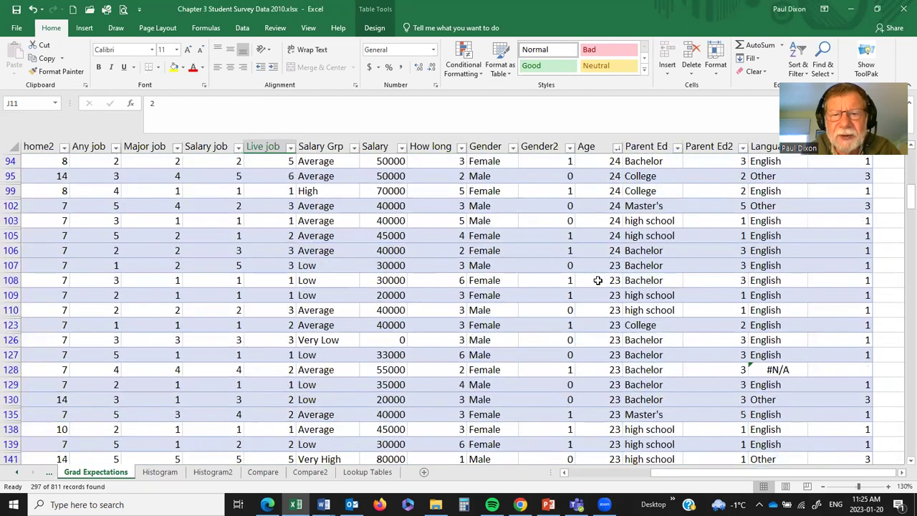
# - Sort the filtered Business rows by Age from smallest to largest and return to the first rows
pyautogui.click(617, 147)
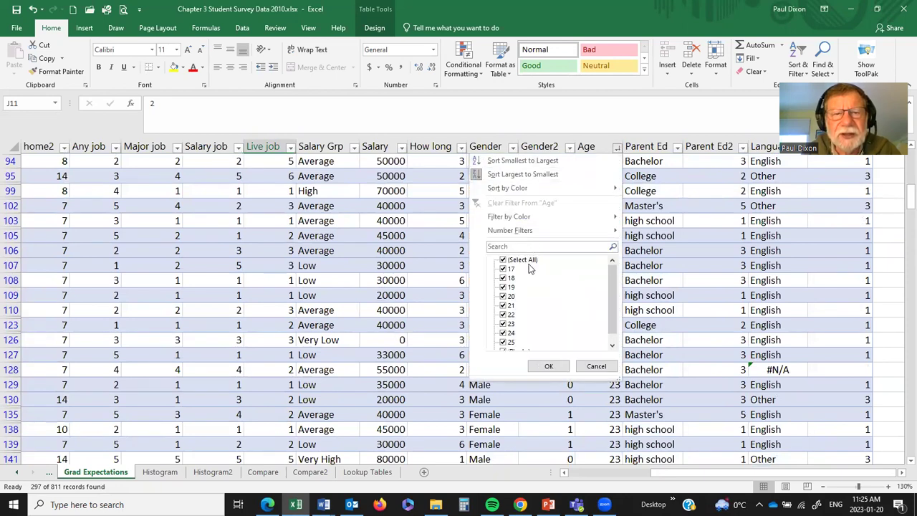
pyautogui.click(531, 162)
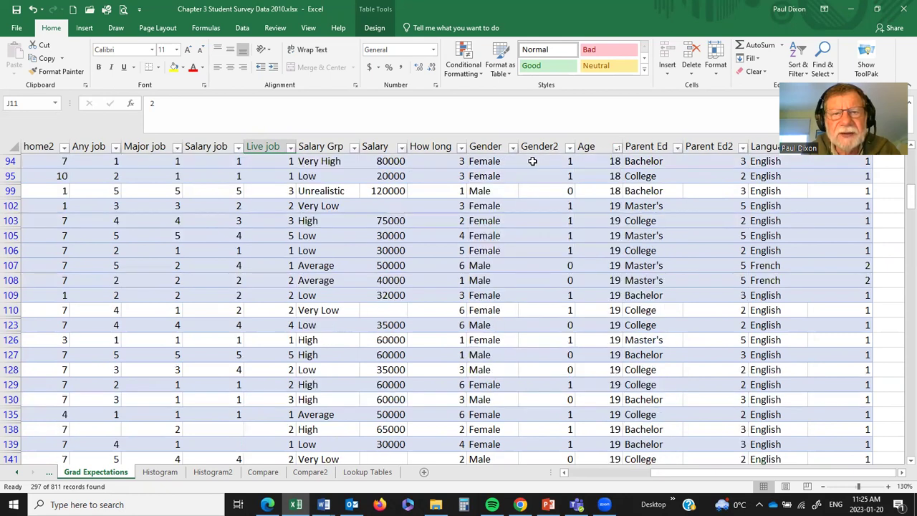
pyautogui.scroll(13, 628, 268)
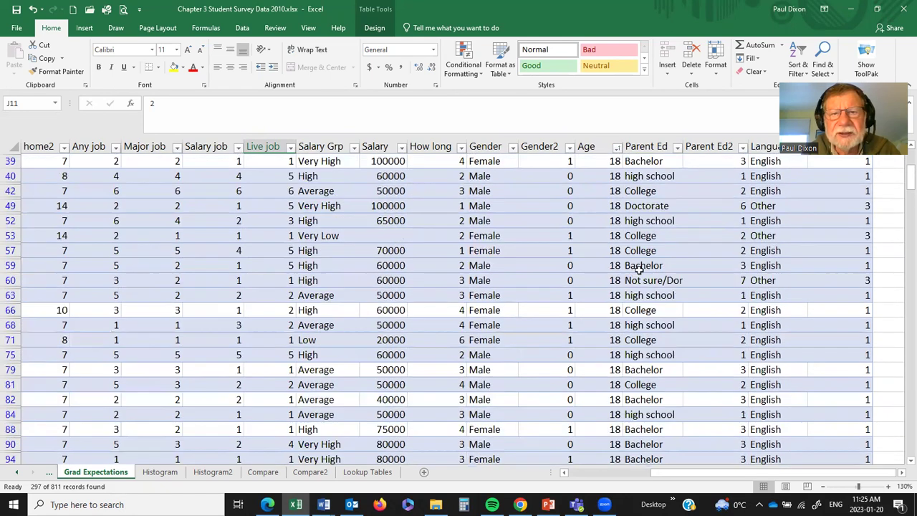
pyautogui.scroll(1, 587, 270)
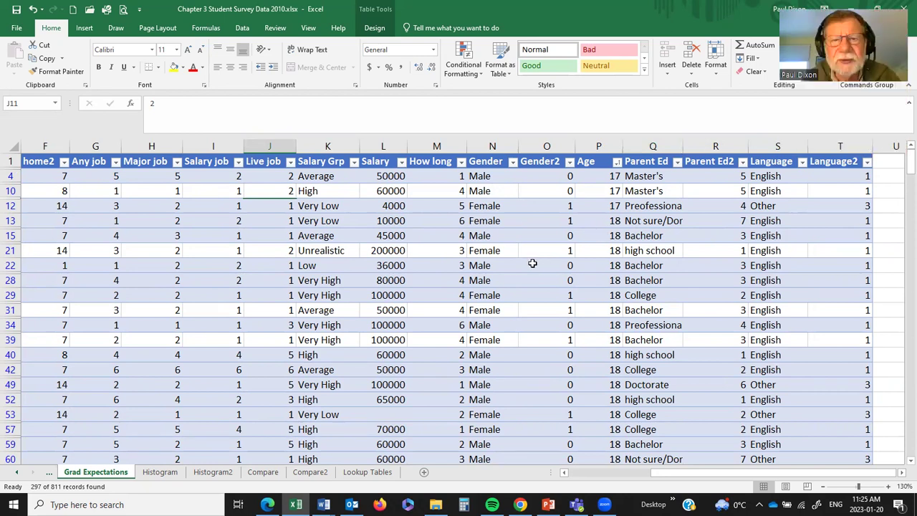
# - Apply a Between number filter to the Salary column, from 30000 to 100000, and review the filtered rows
pyautogui.click(401, 163)
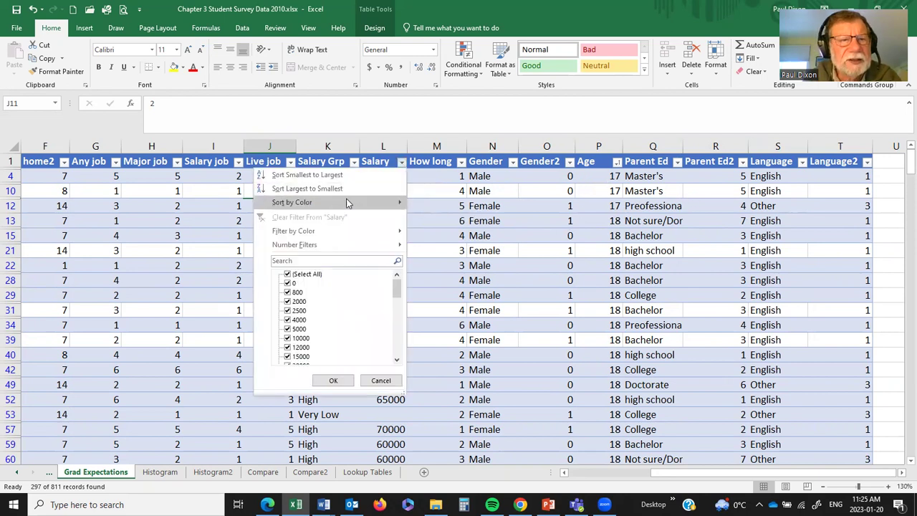
pyautogui.moveTo(309, 246)
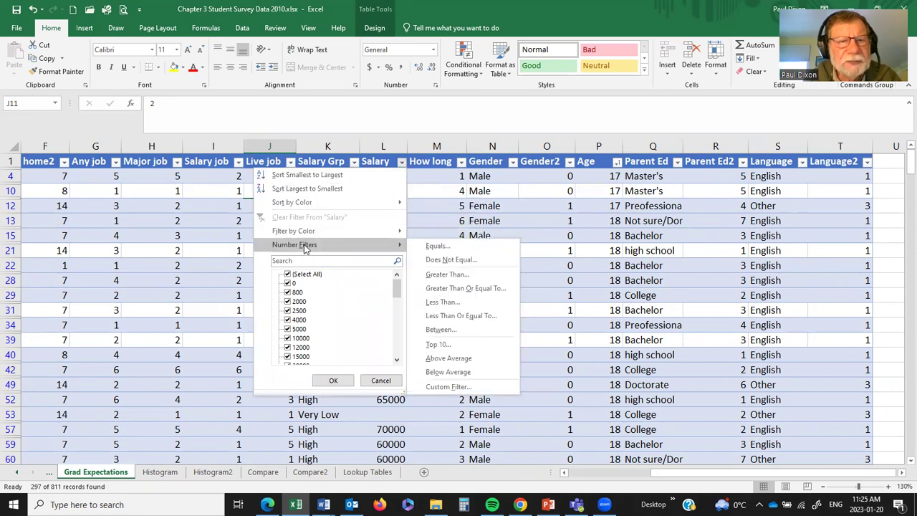
pyautogui.click(439, 330)
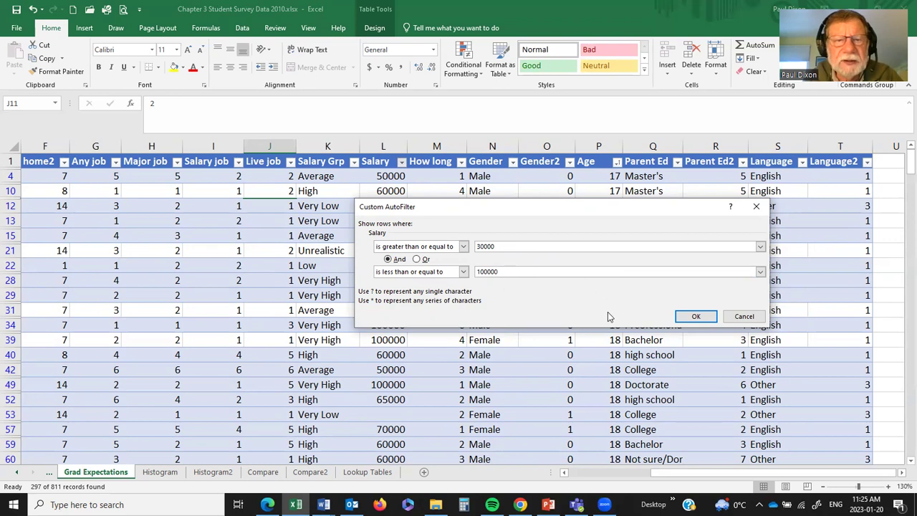
pyautogui.click(695, 317)
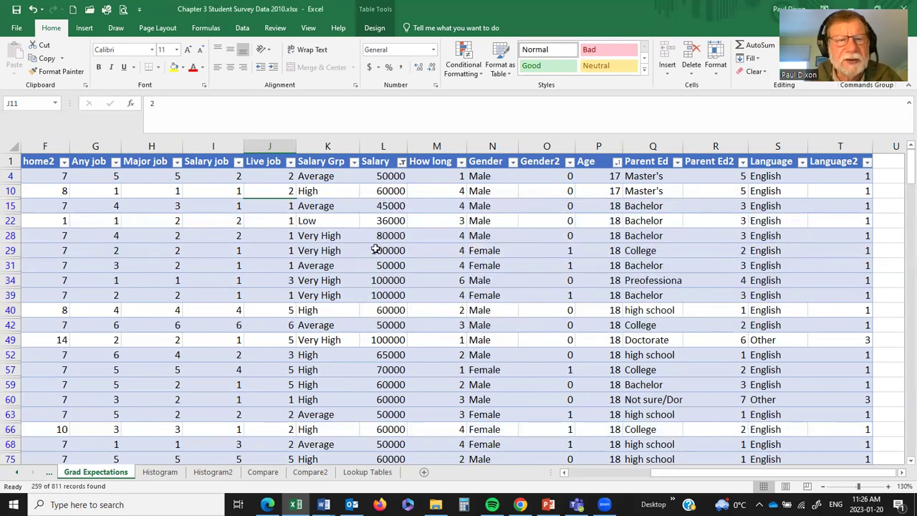
pyautogui.scroll(-1, 389, 319)
pyautogui.scroll(-1, 389, 332)
pyautogui.scroll(2, 387, 325)
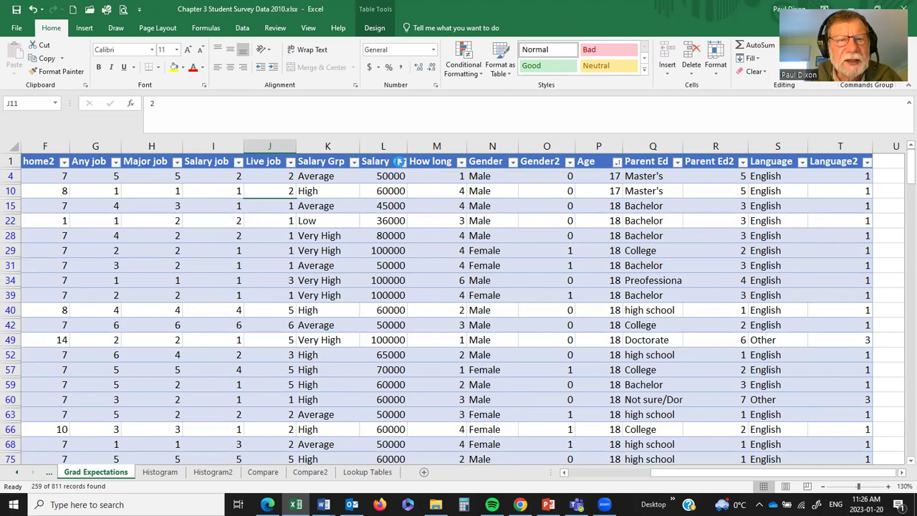
# - Clear the filter from the Salary column and check the listed rows
pyautogui.click(402, 165)
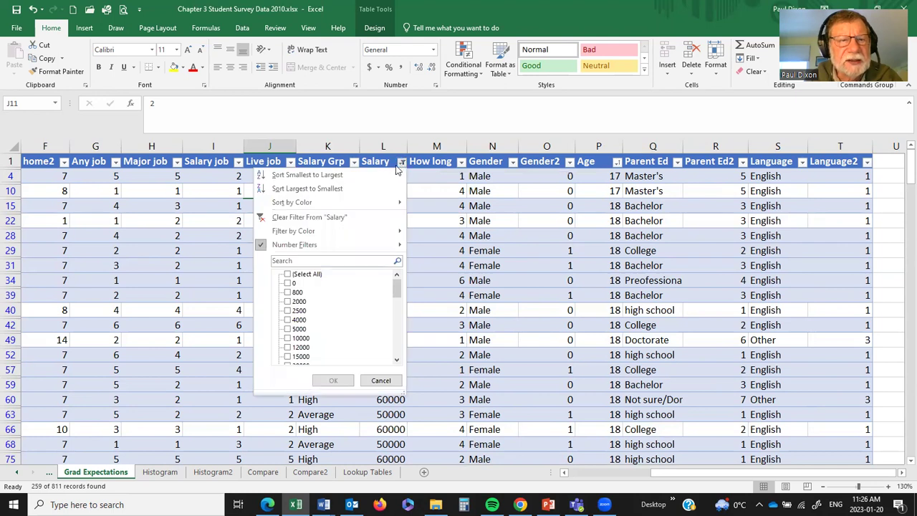
pyautogui.click(322, 218)
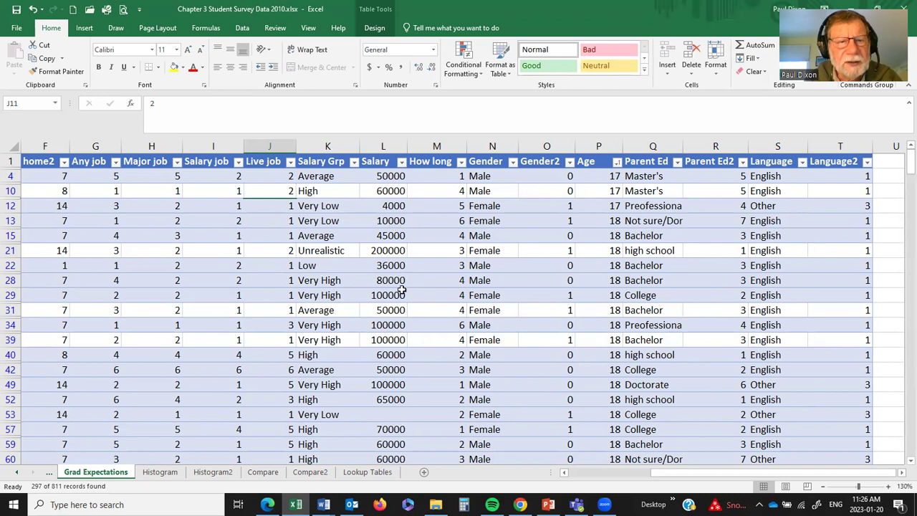
pyautogui.scroll(-2, 394, 351)
pyautogui.scroll(2, 391, 352)
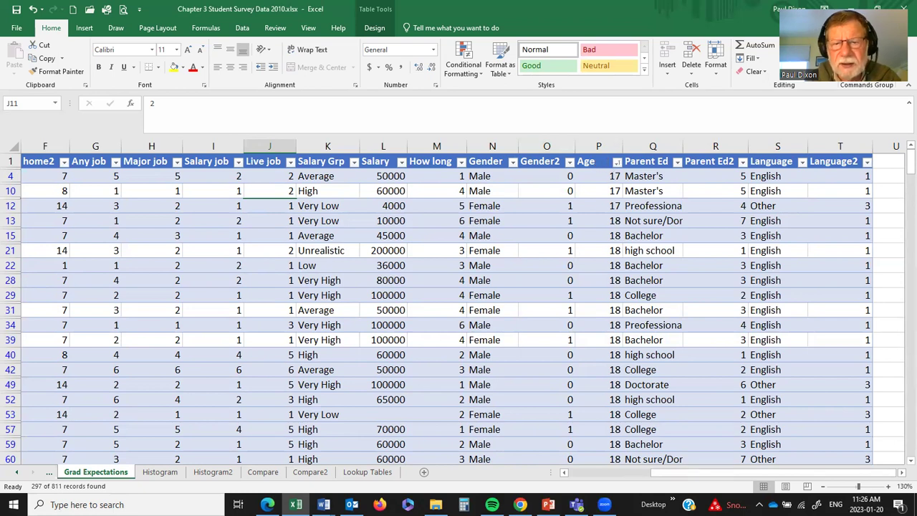
# - Clear the filter from the program column so that all programs are included
pyautogui.moveTo(854, 470); pyautogui.dragTo(833, 469)
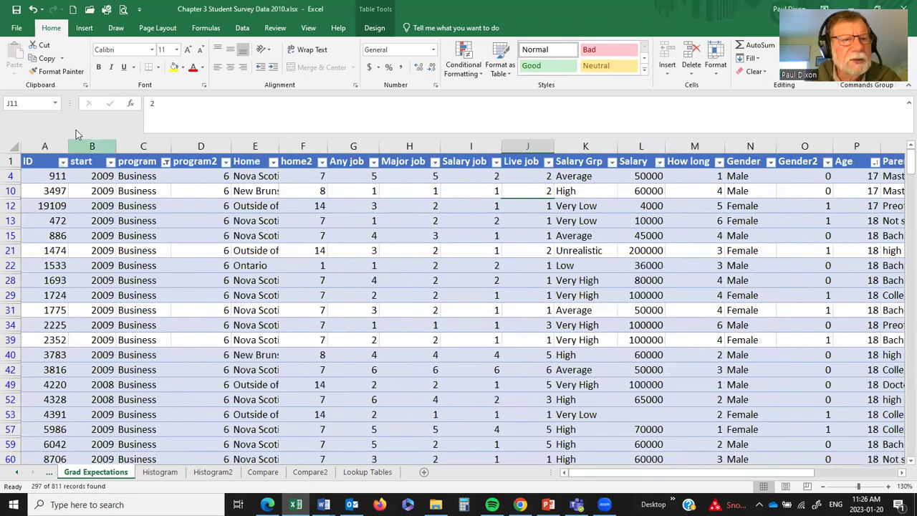
pyautogui.click(165, 162)
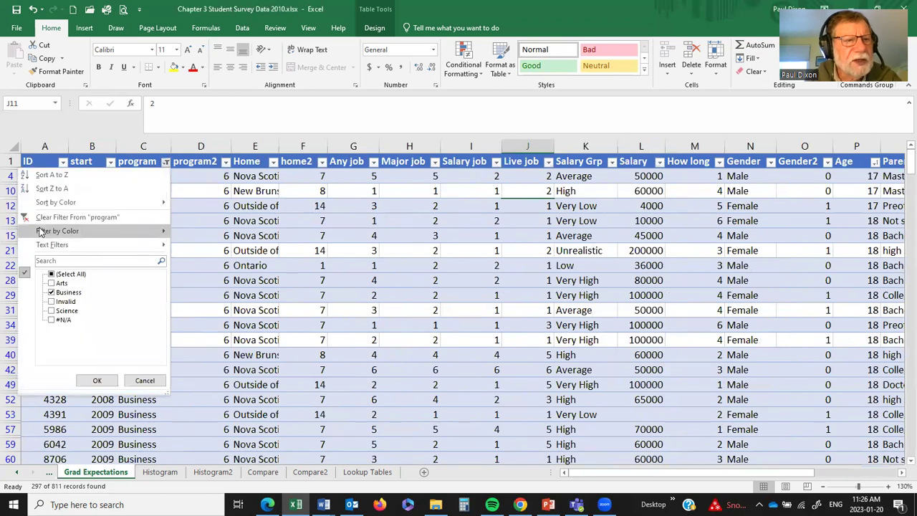
pyautogui.click(61, 217)
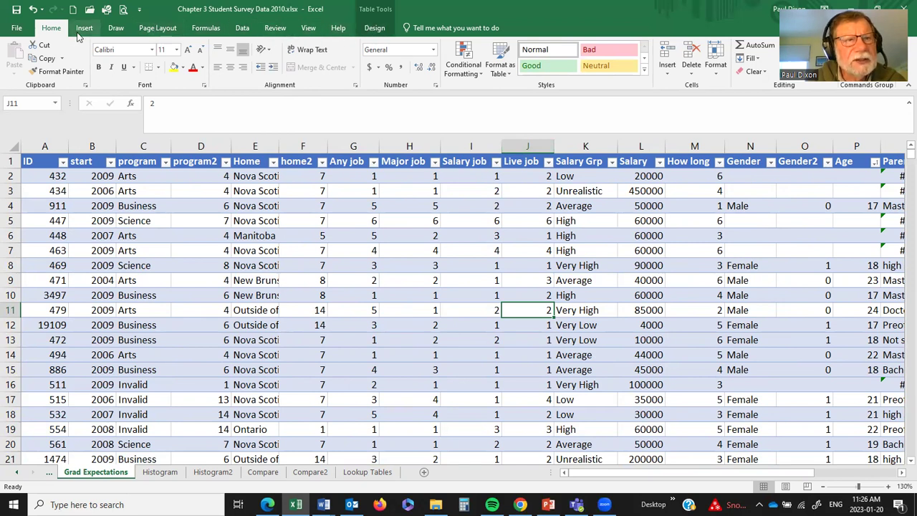
# - Enable banded rows and the total row for the survey table
pyautogui.click(373, 29)
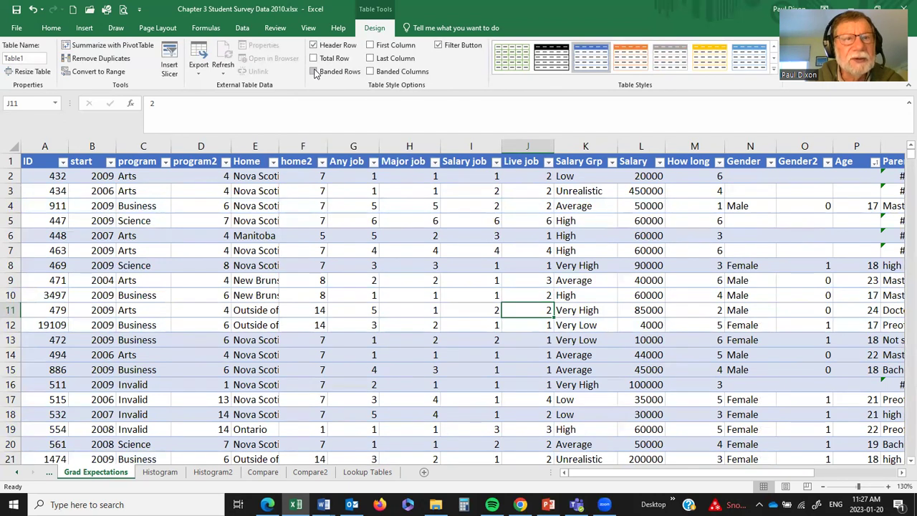
pyautogui.click(314, 73)
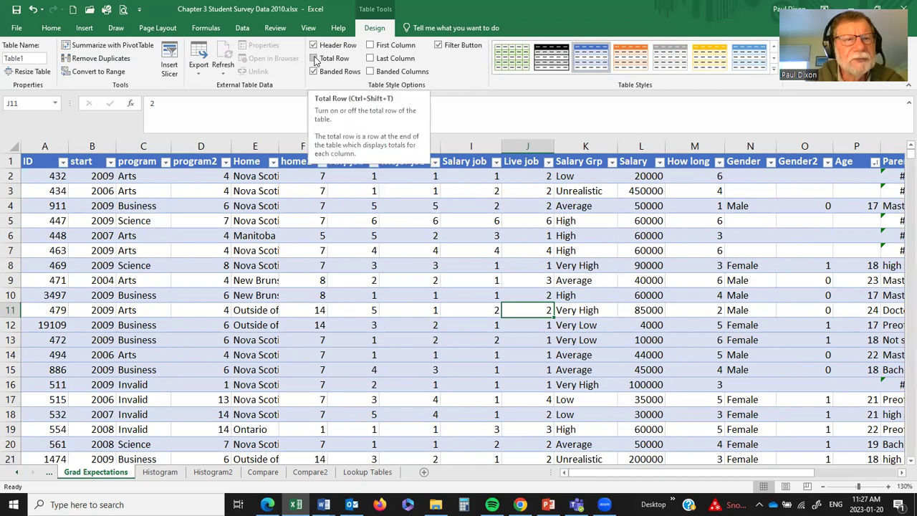
pyautogui.click(314, 59)
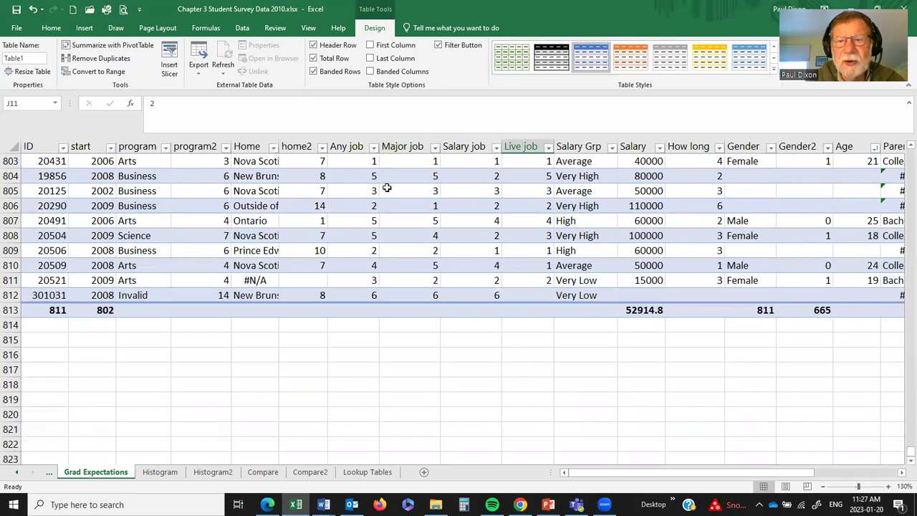
# - Clear the existing summaries from the table's total row and set the ID column's total to Count
pyautogui.click(10, 310)
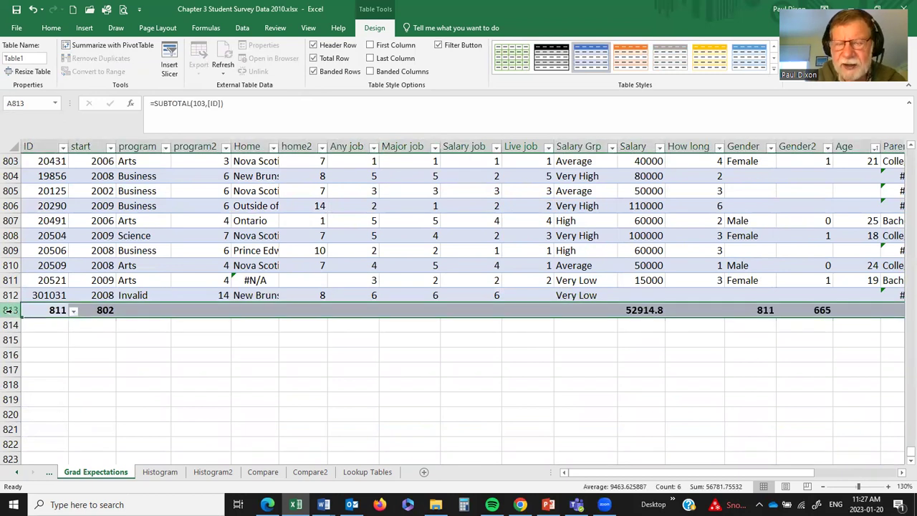
pyautogui.press('Delete')
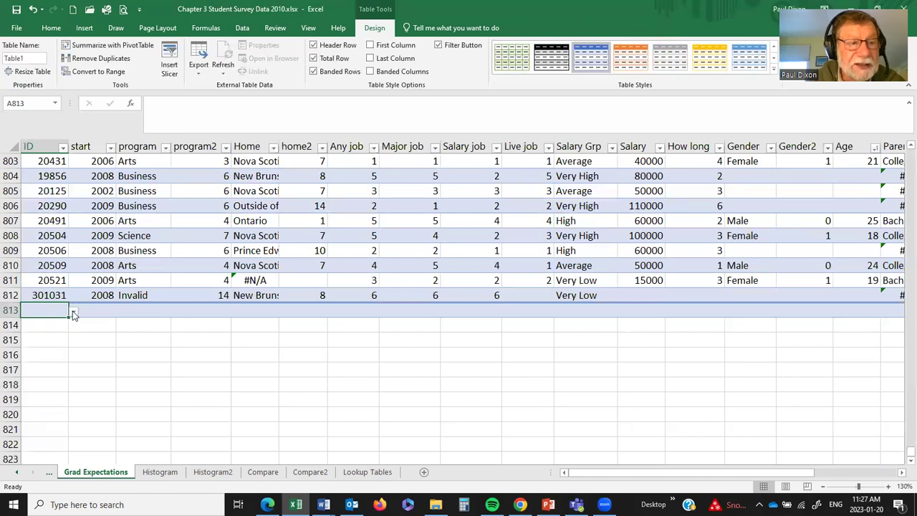
pyautogui.click(73, 312)
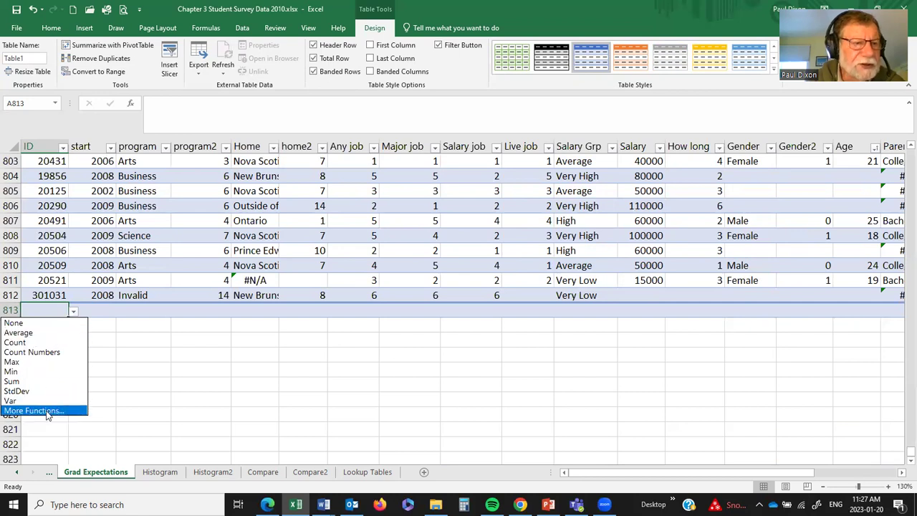
pyautogui.click(14, 342)
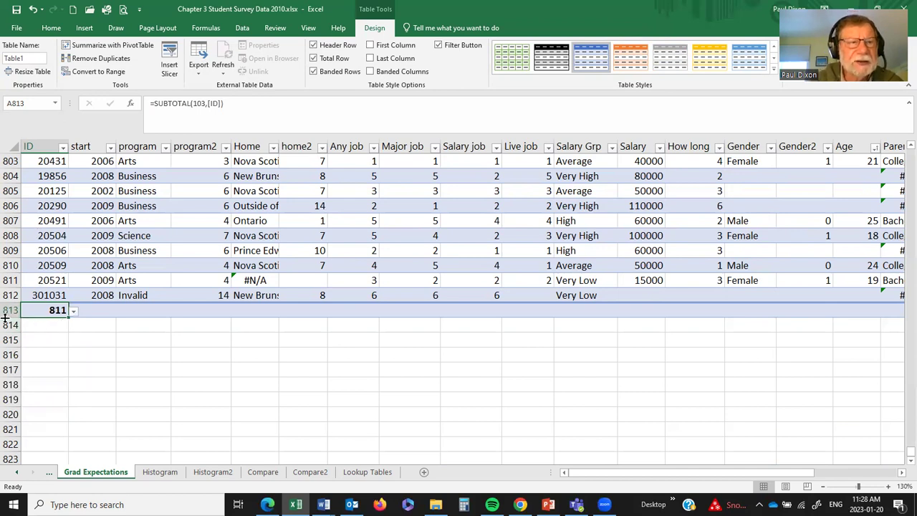
# - Add a Count summary in the total row for the start and home2 columns
pyautogui.click(104, 315)
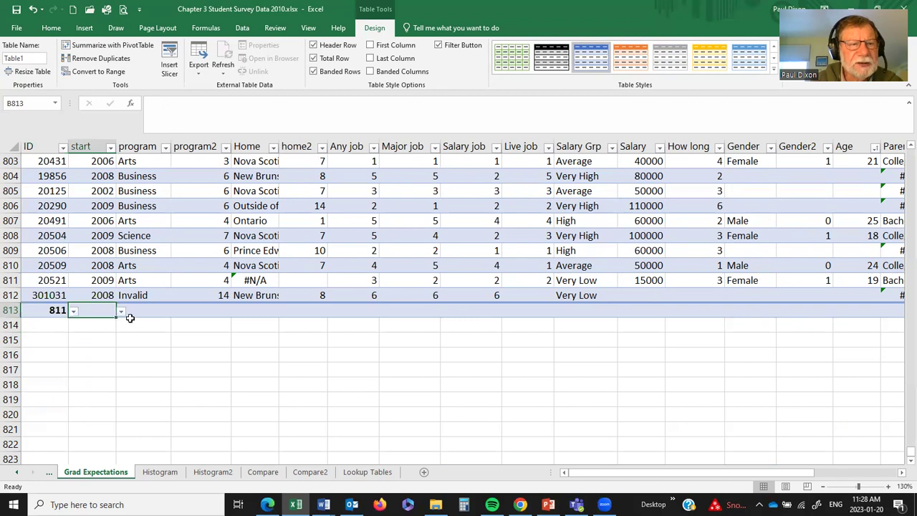
pyautogui.click(122, 312)
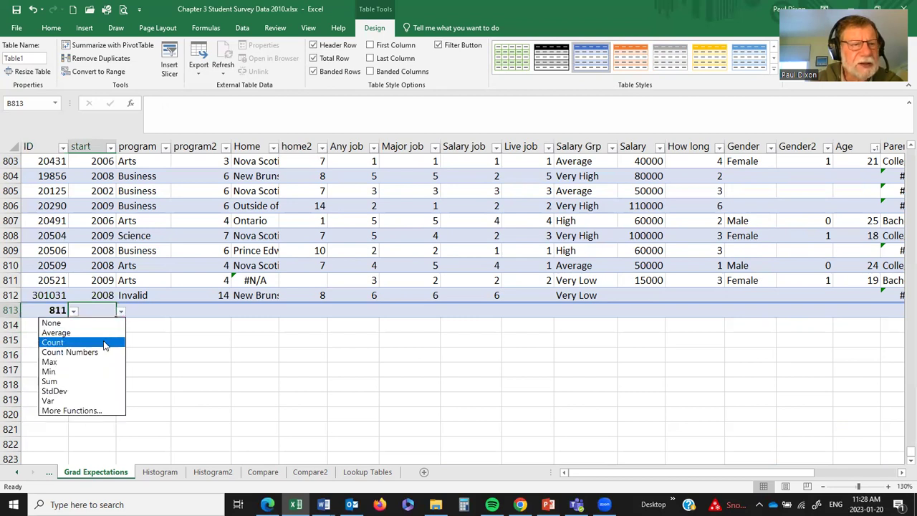
pyautogui.click(104, 343)
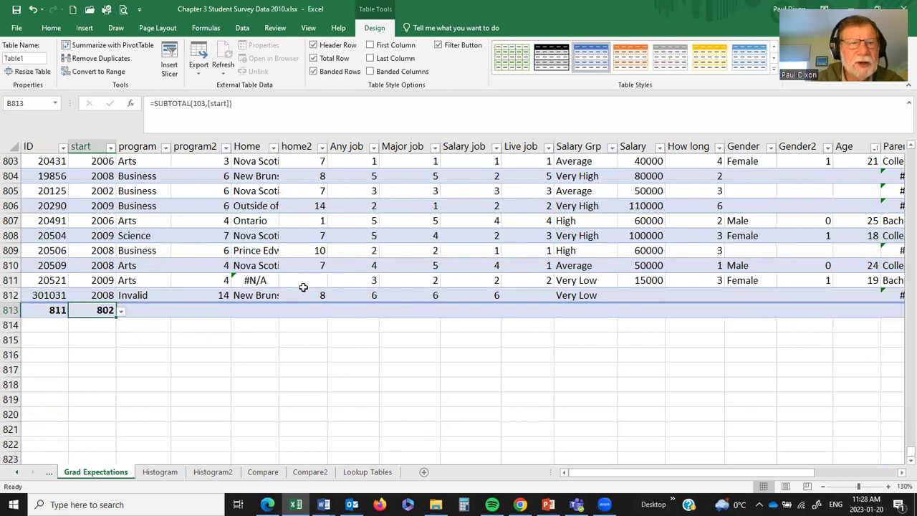
pyautogui.click(313, 308)
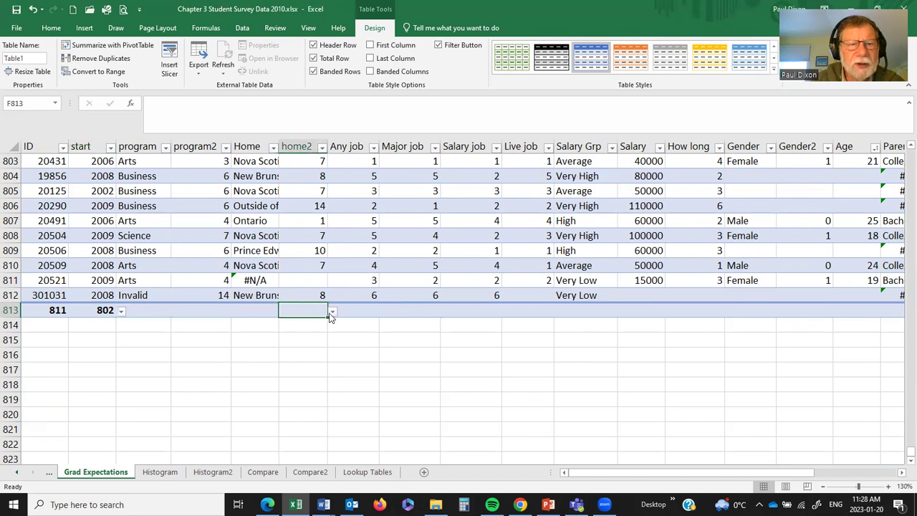
pyautogui.click(333, 312)
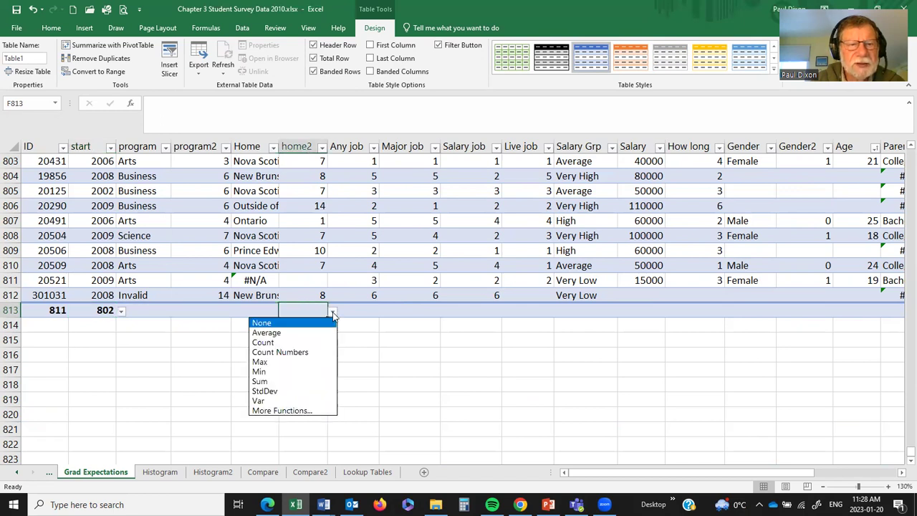
pyautogui.click(302, 344)
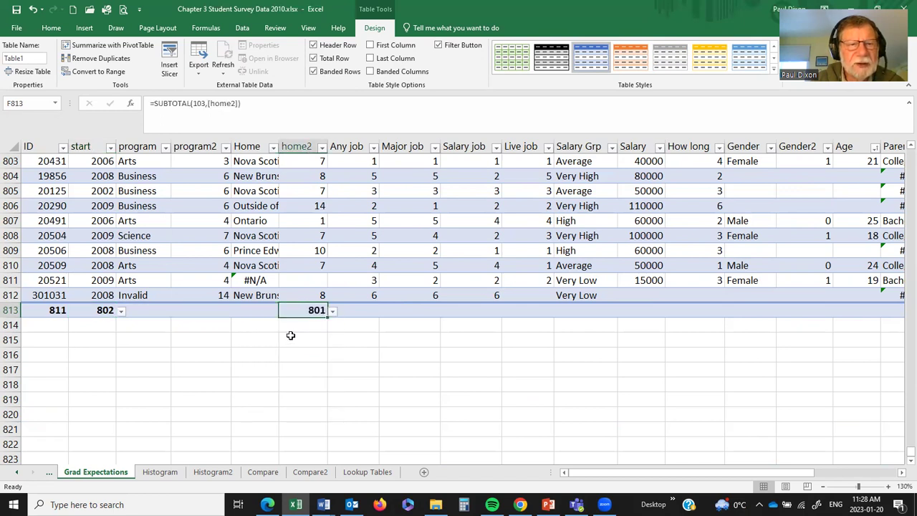
# - Set the Home column's total to Count and check the empty home2 cell in row 811
pyautogui.click(252, 309)
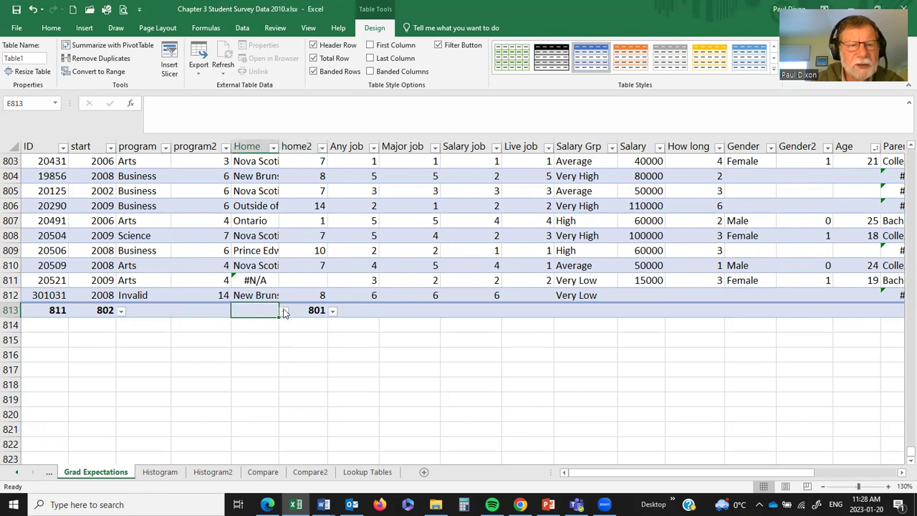
pyautogui.click(284, 311)
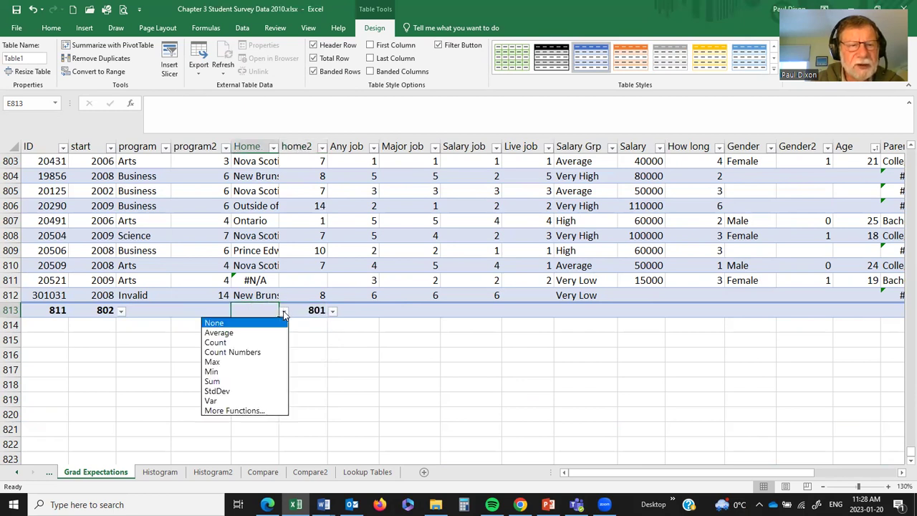
pyautogui.click(250, 343)
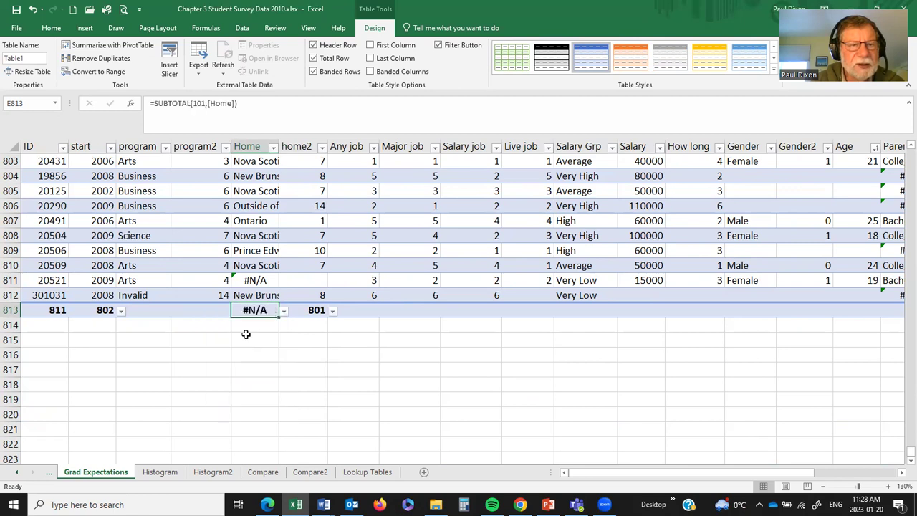
pyautogui.click(283, 312)
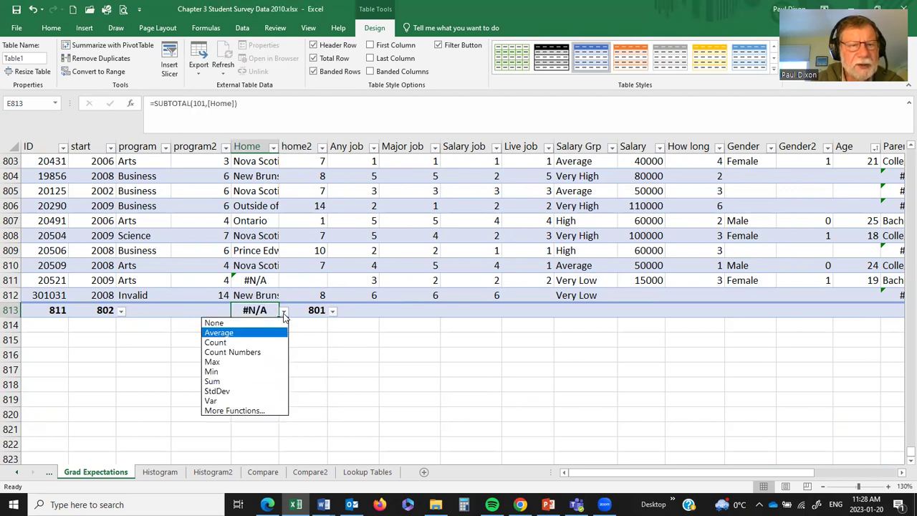
pyautogui.click(250, 341)
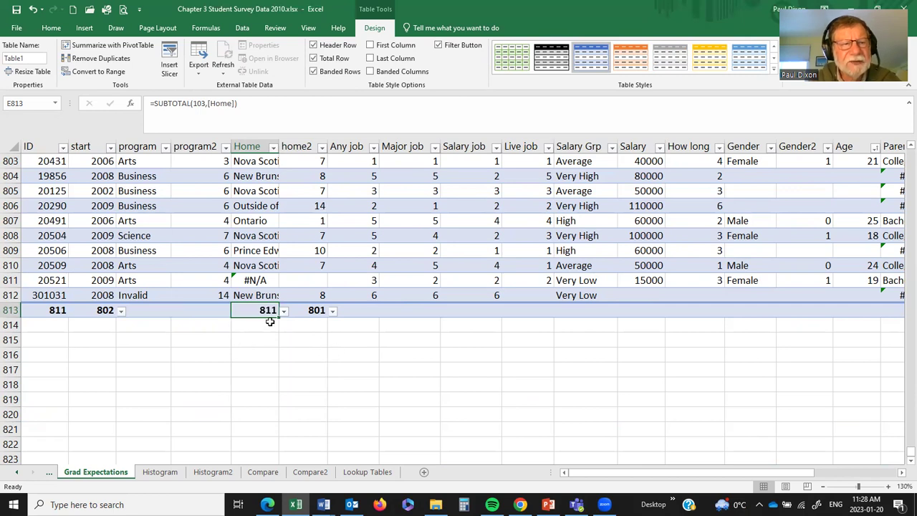
pyautogui.click(314, 280)
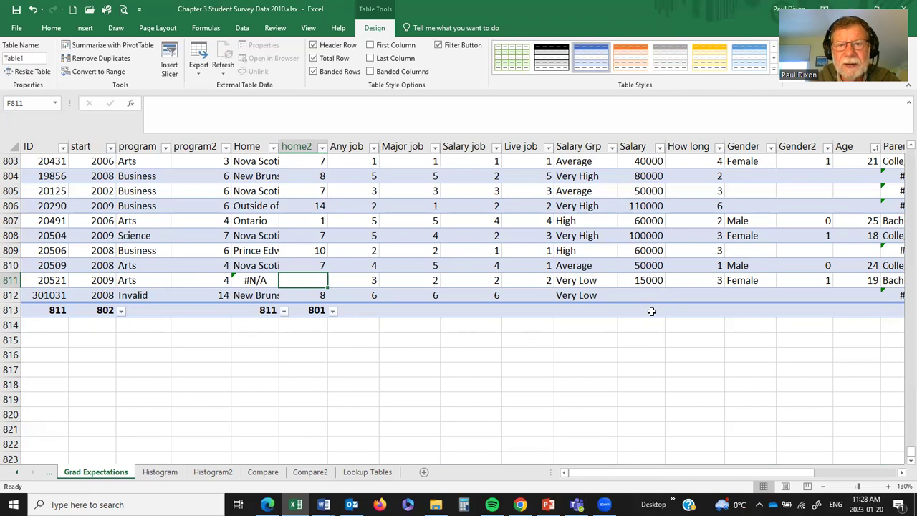
# - Add Count summaries in the total row for the Salary and Salary Grp columns
pyautogui.click(637, 310)
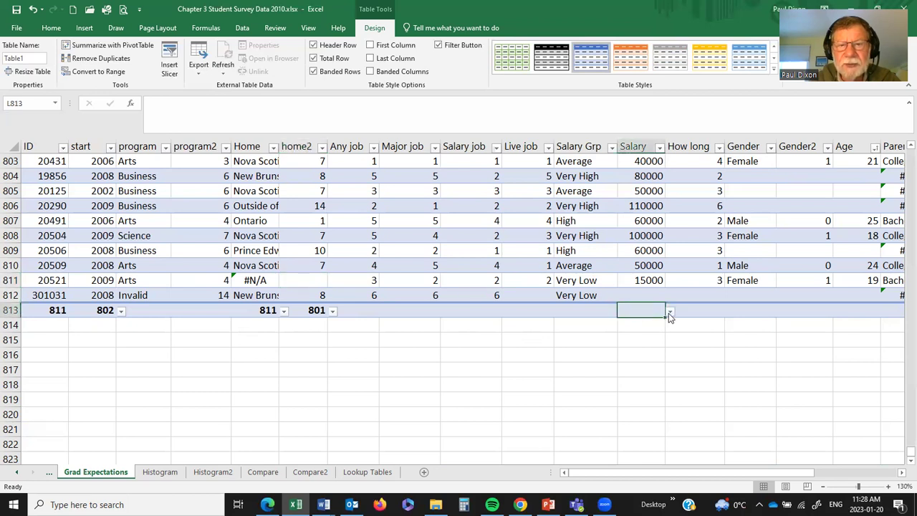
pyautogui.click(669, 313)
pyautogui.click(643, 342)
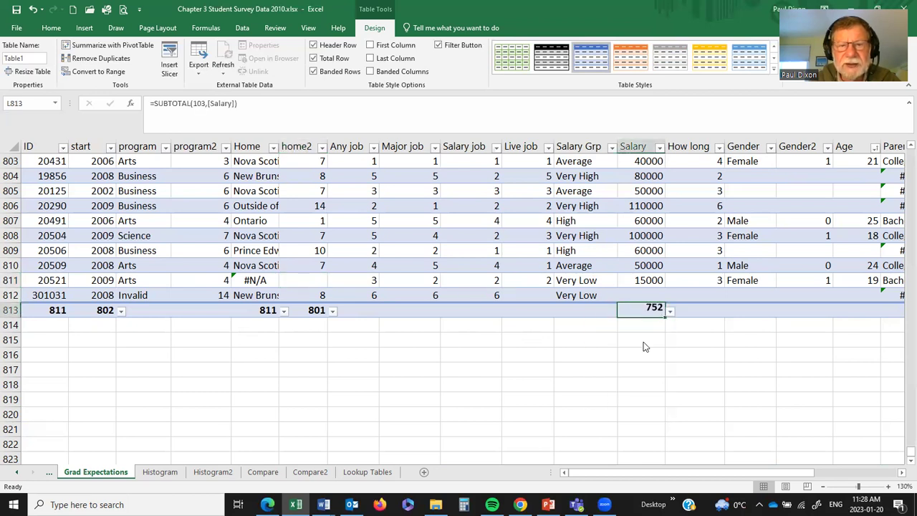
pyautogui.click(577, 310)
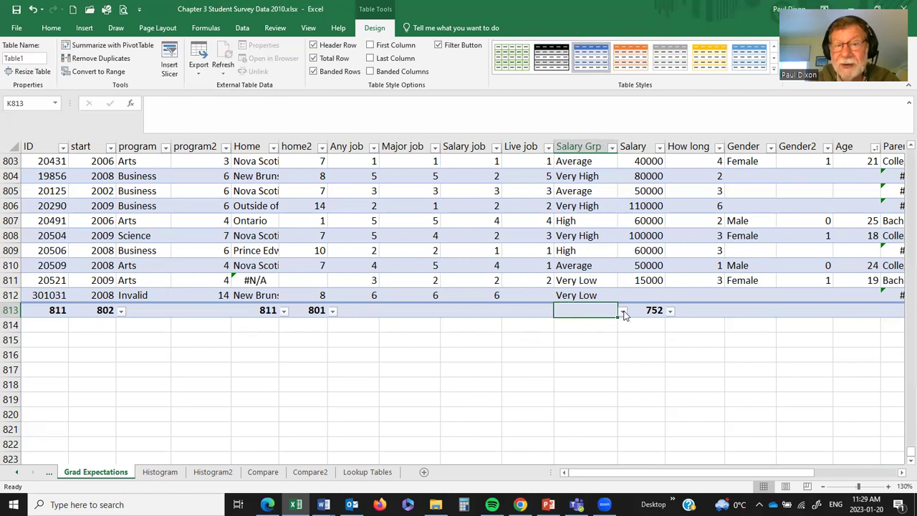
pyautogui.click(623, 313)
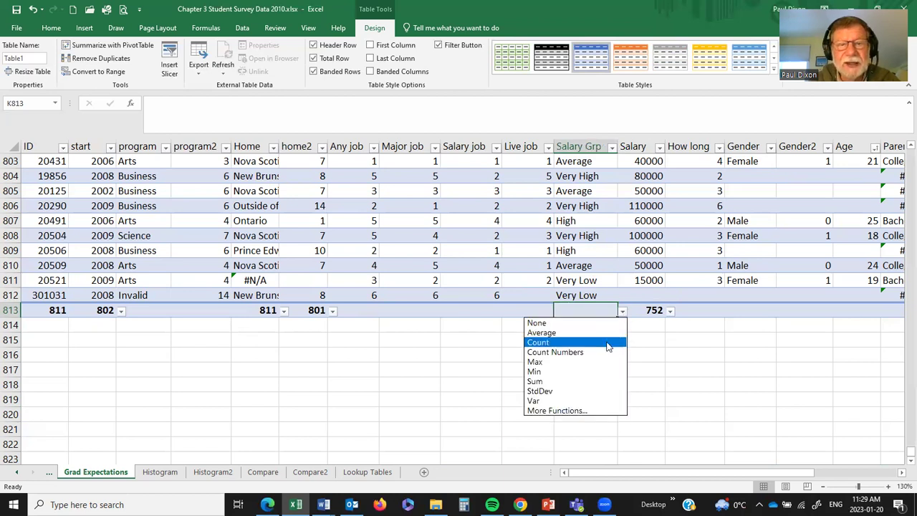
pyautogui.click(610, 342)
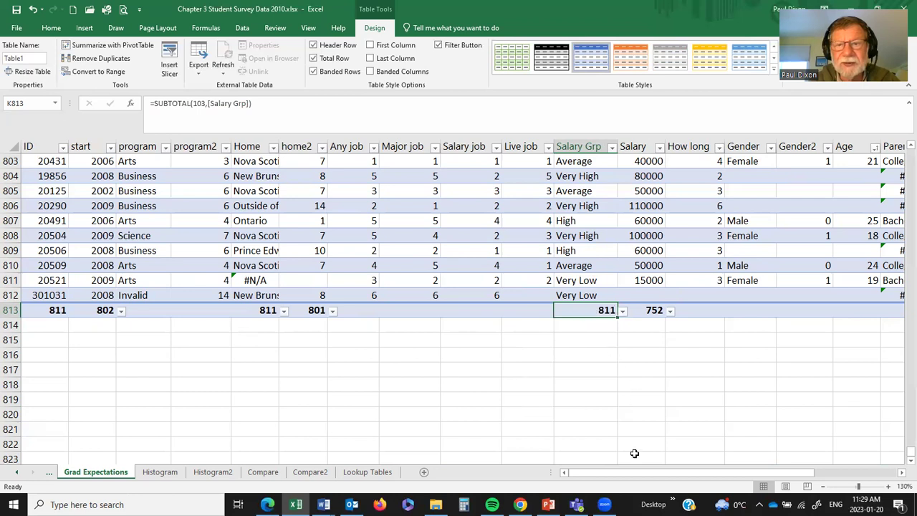
# - Set the total row summaries of the Gender2 and Gender columns to Count
pyautogui.click(814, 313)
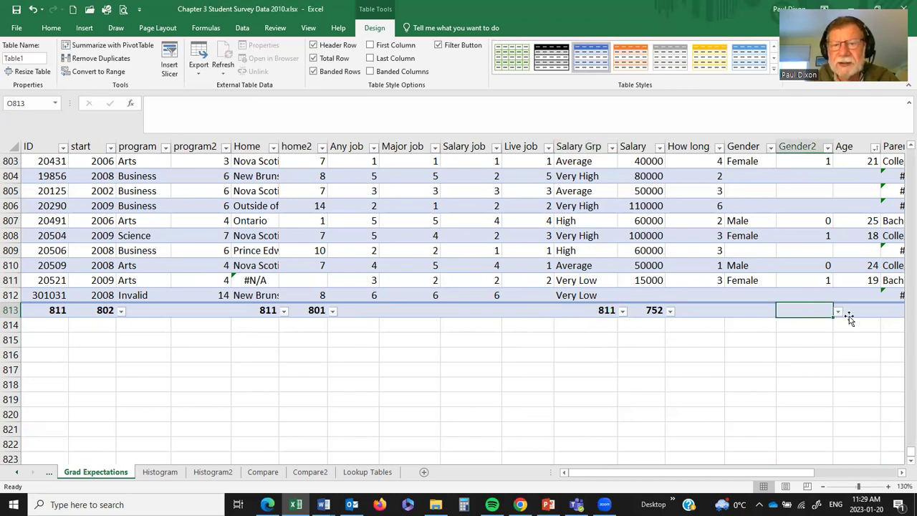
pyautogui.click(838, 312)
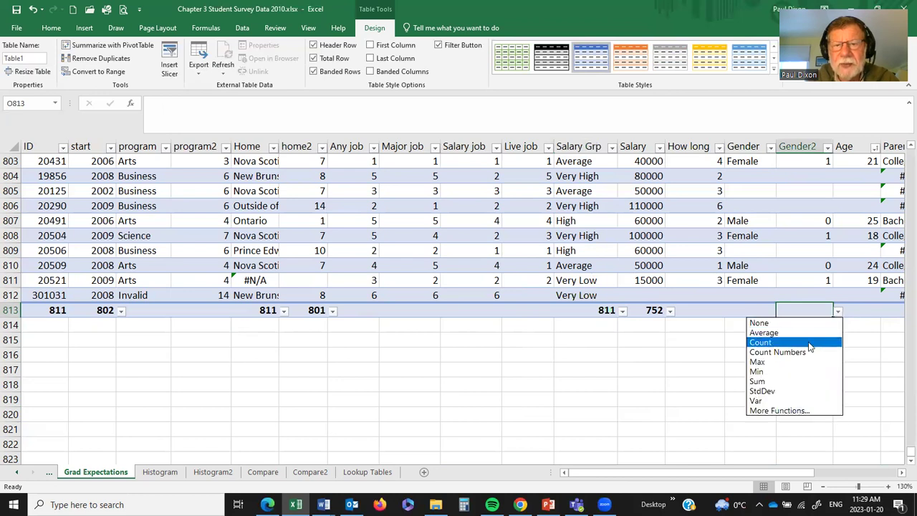
pyautogui.click(782, 344)
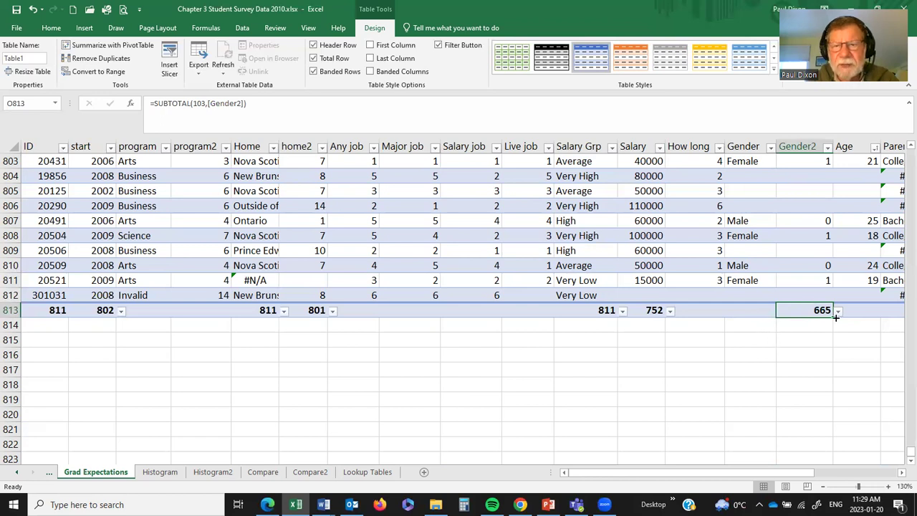
pyautogui.click(742, 310)
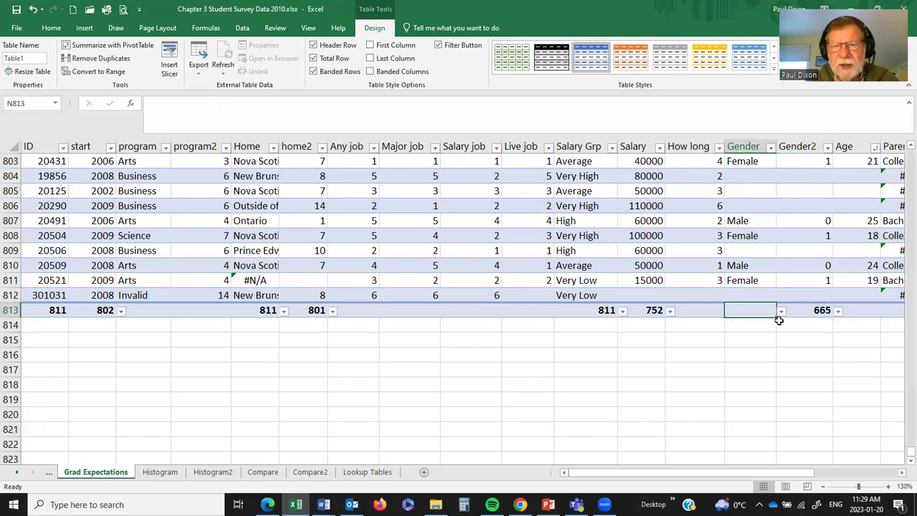
pyautogui.click(781, 312)
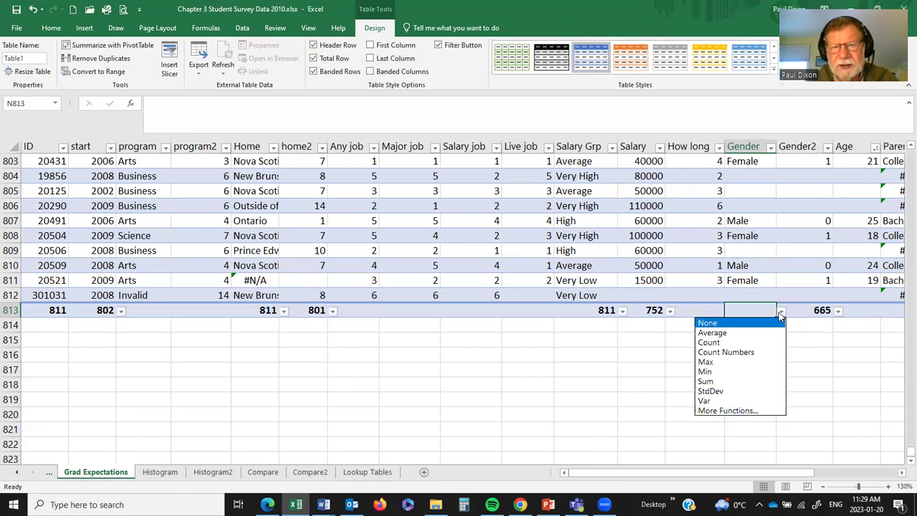
pyautogui.click(758, 345)
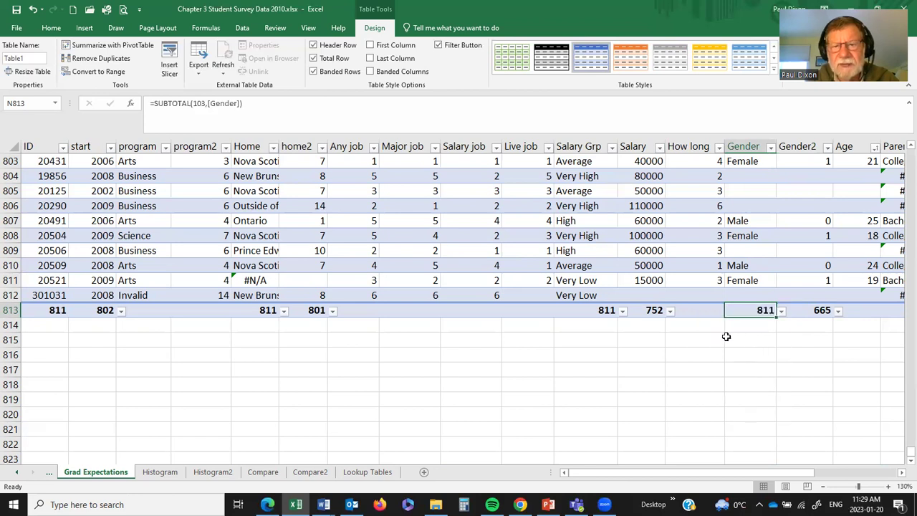
# - Compare the Gender formula with the Gender2 cell in row 812 and review the summary functions available for the Gender total
pyautogui.click(747, 291)
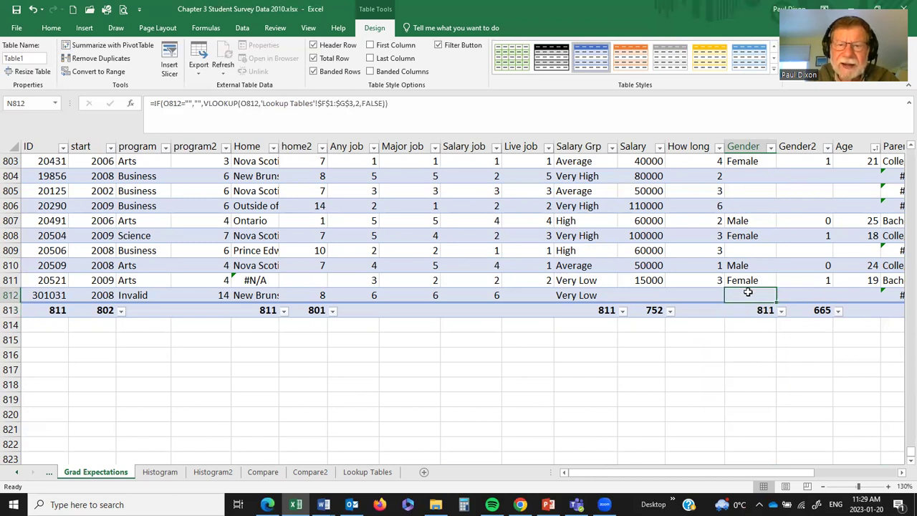
pyautogui.click(802, 299)
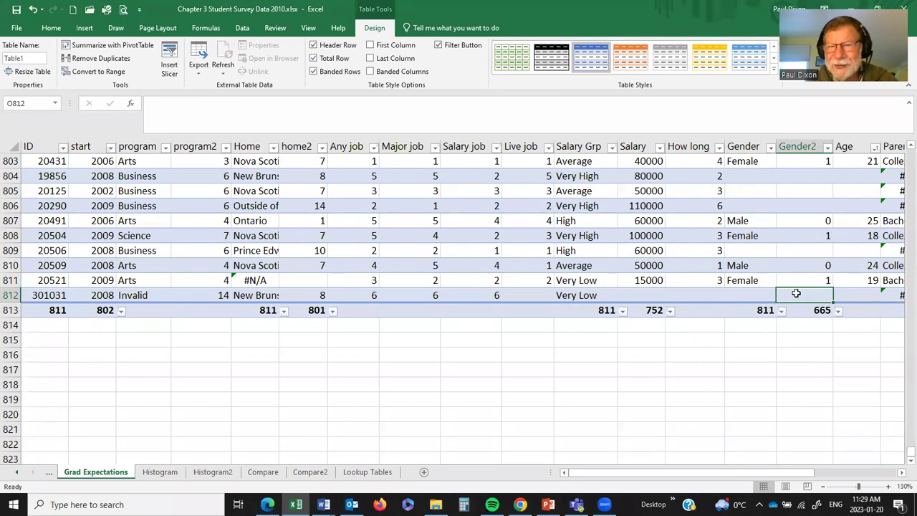
pyautogui.click(748, 296)
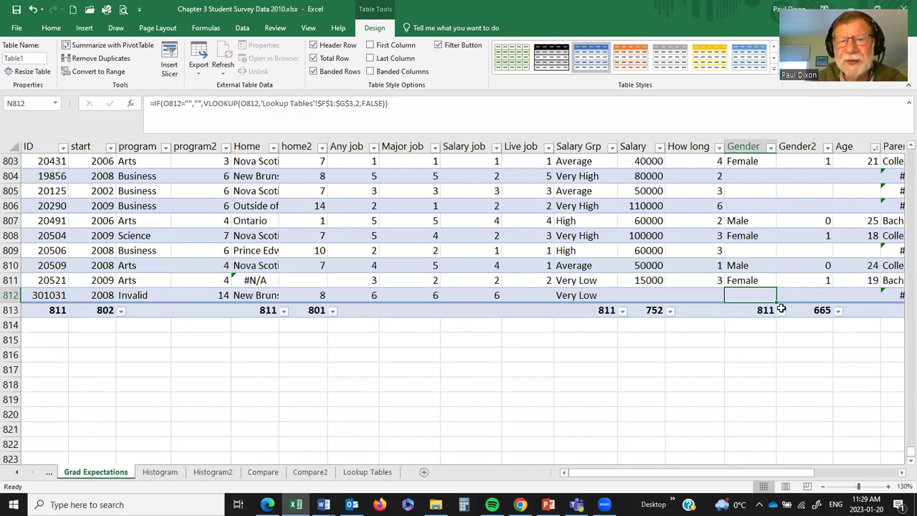
pyautogui.click(760, 309)
pyautogui.click(781, 311)
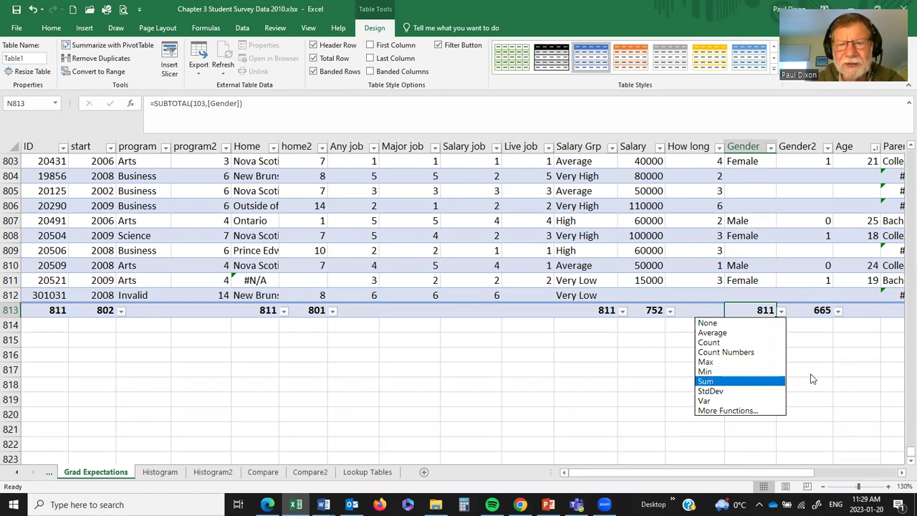
pyautogui.click(783, 313)
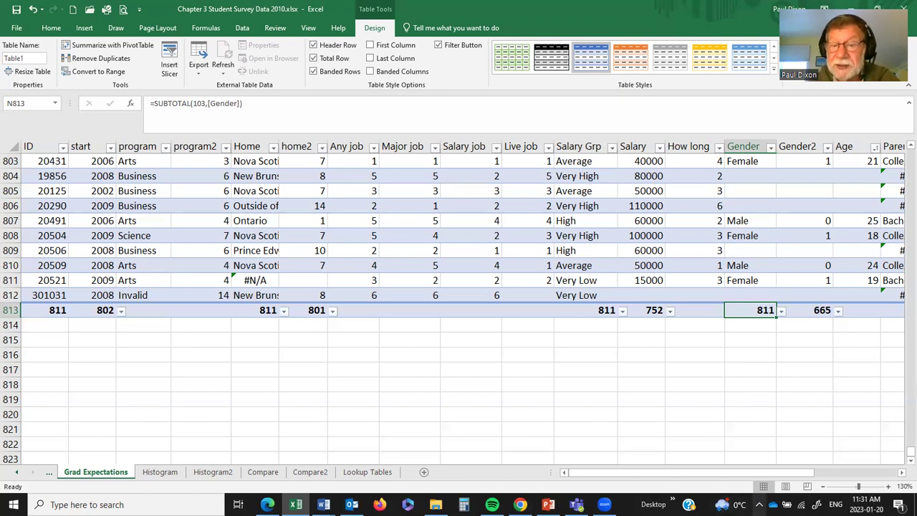
# - Set the total row summaries of the Parent Ed2 and Language2 columns to Count
pyautogui.moveTo(808, 477); pyautogui.dragTo(873, 478)
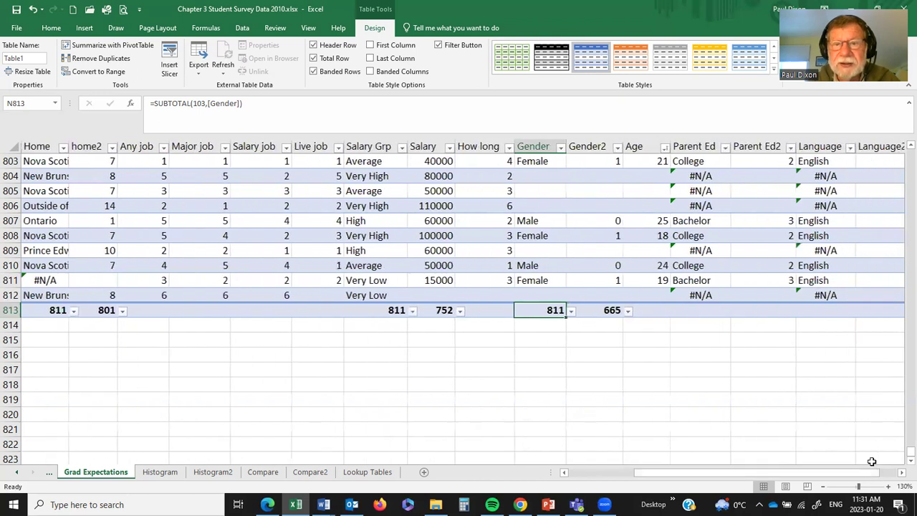
pyautogui.click(770, 309)
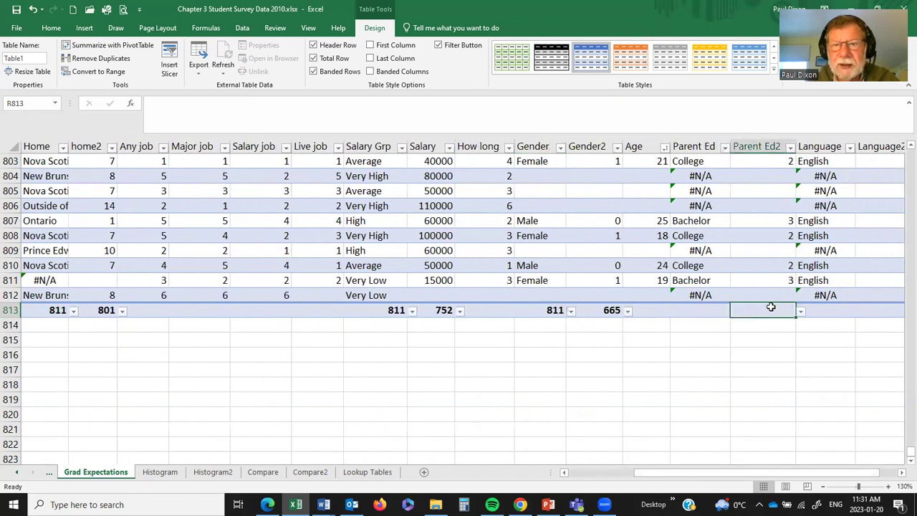
pyautogui.click(800, 313)
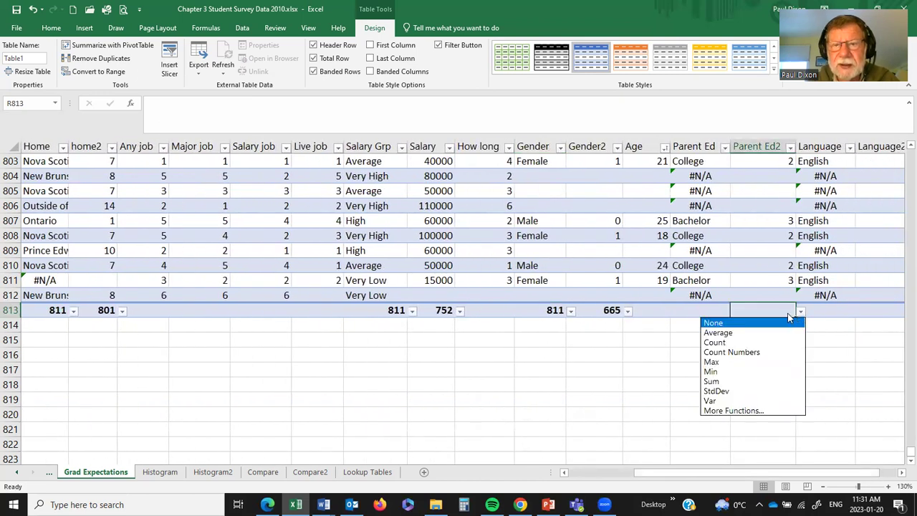
pyautogui.click(759, 342)
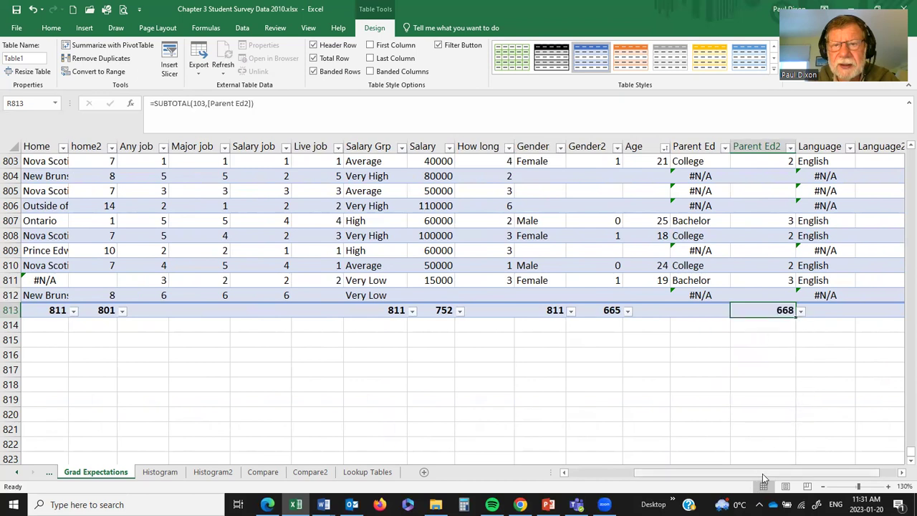
pyautogui.hscroll(1, 762, 474)
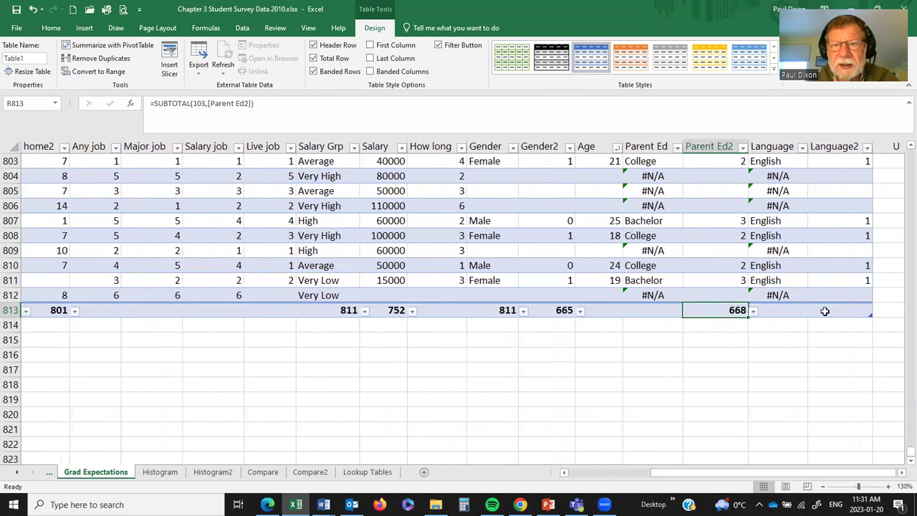
pyautogui.click(824, 310)
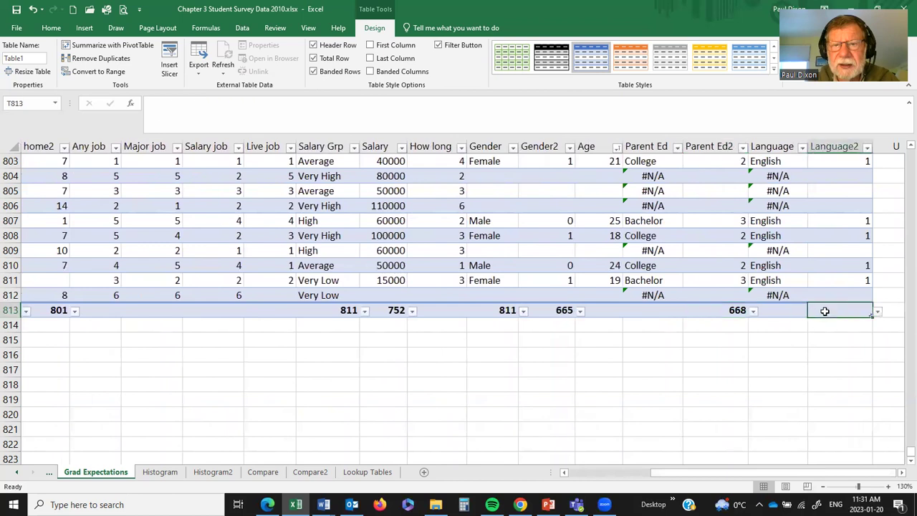
pyautogui.click(877, 313)
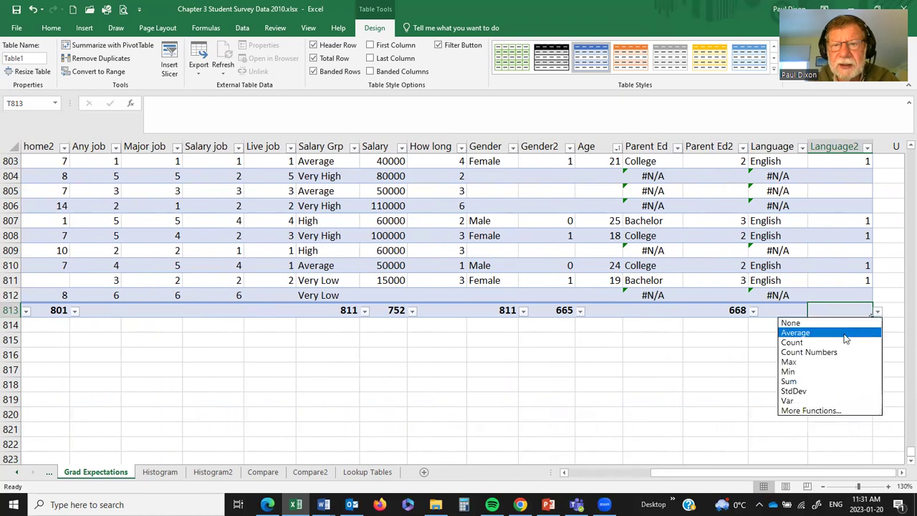
pyautogui.click(843, 343)
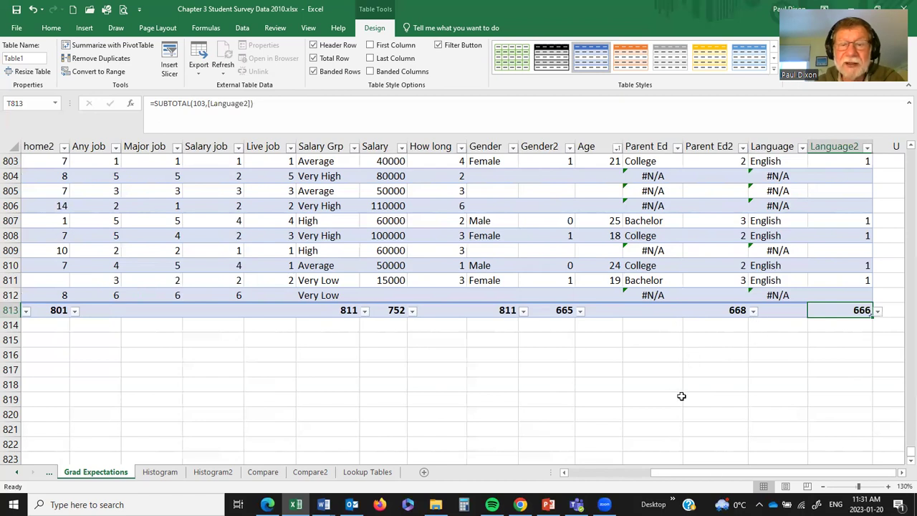
# - Change the Salary column's summary in the total row to Average
pyautogui.moveTo(722, 474); pyautogui.dragTo(694, 473)
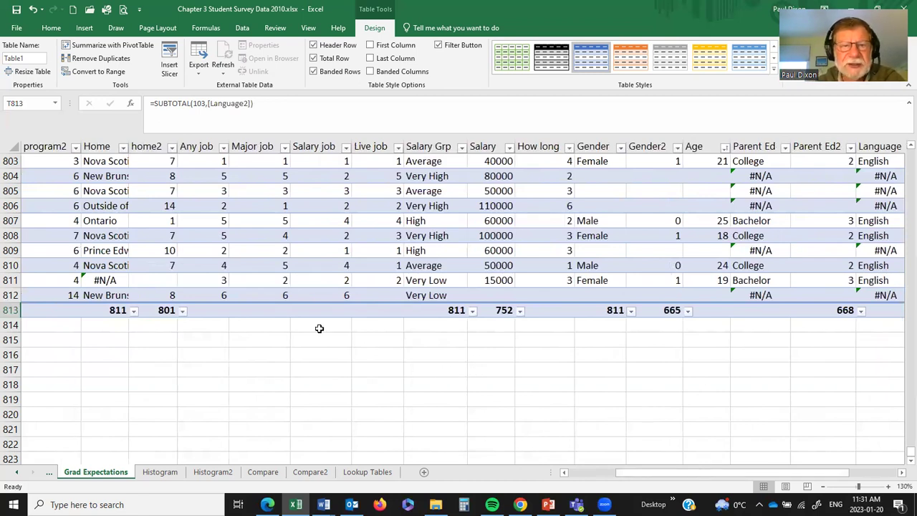
pyautogui.moveTo(746, 473); pyautogui.dragTo(689, 464)
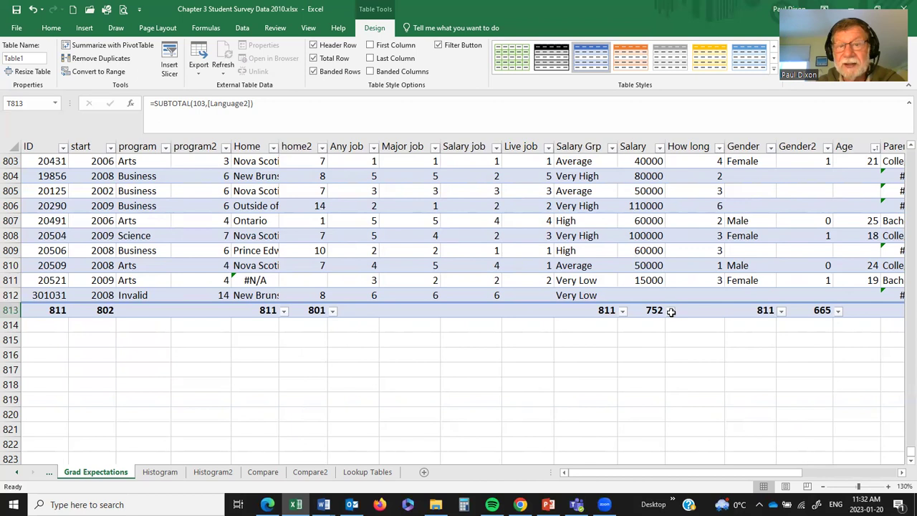
pyautogui.click(649, 311)
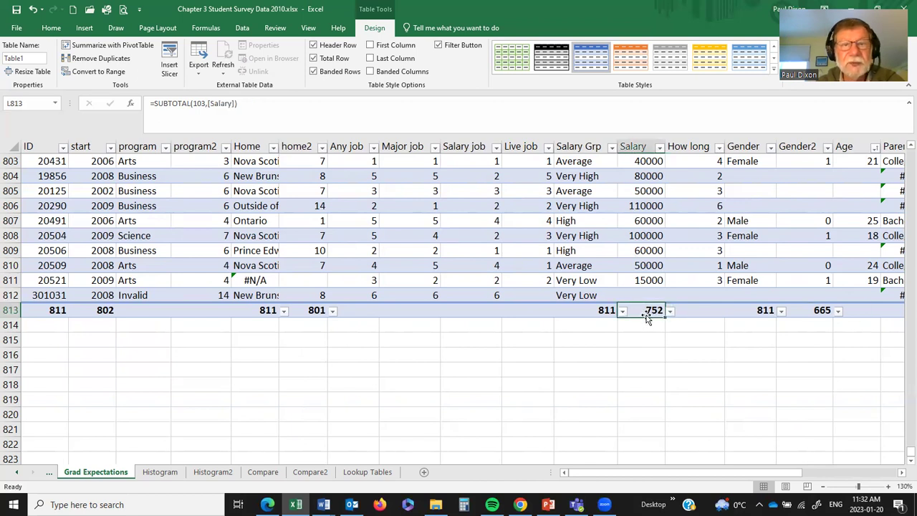
pyautogui.click(669, 311)
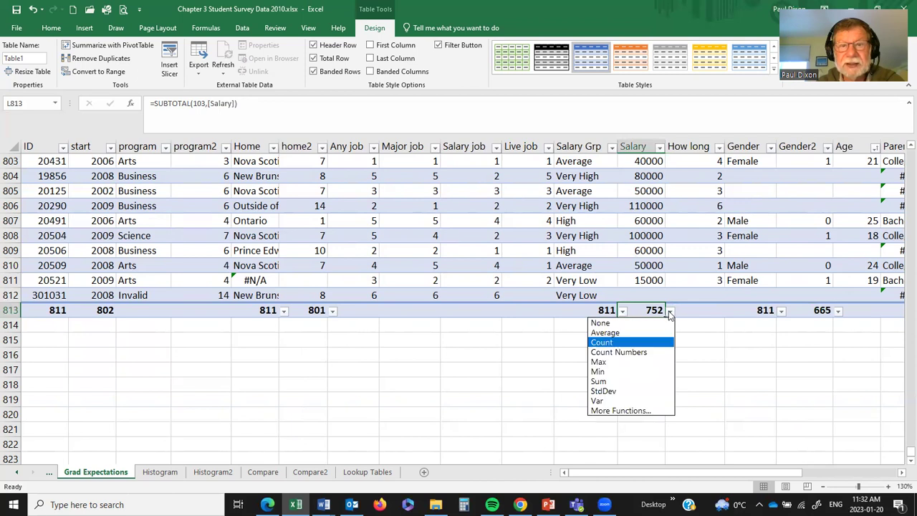
pyautogui.click(625, 335)
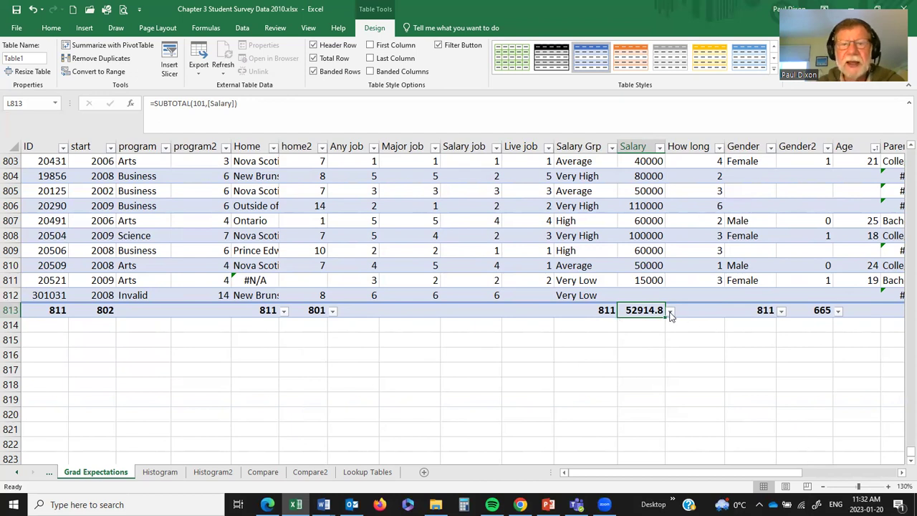
# - Filter the Salary column with a Between number filter from 20000 to 120000
pyautogui.click(659, 147)
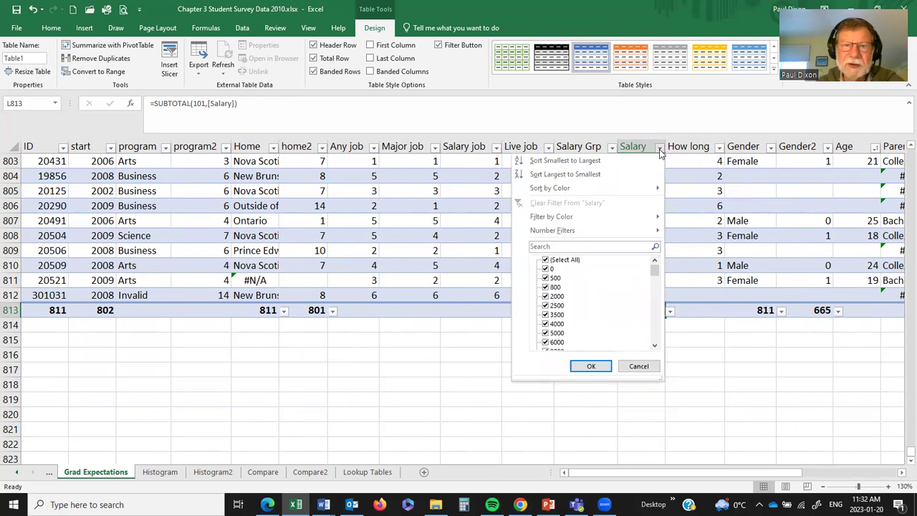
pyautogui.moveTo(636, 231)
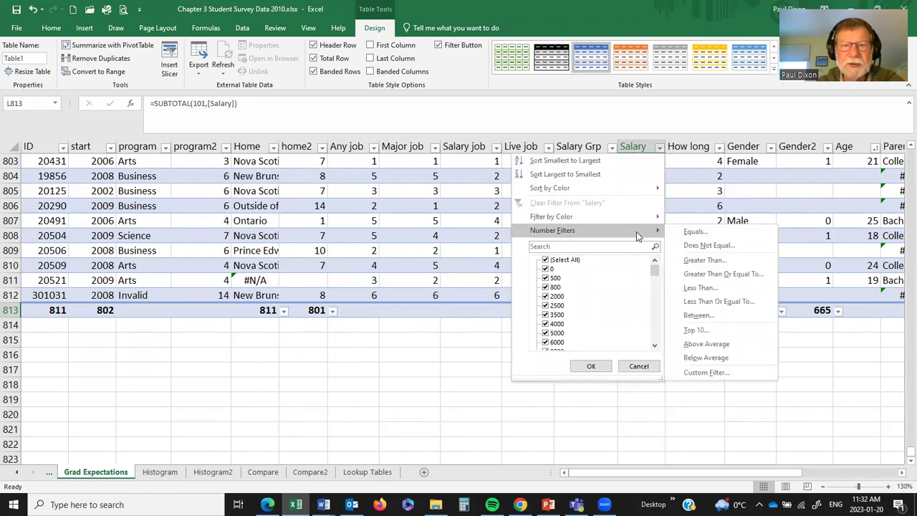
pyautogui.click(720, 321)
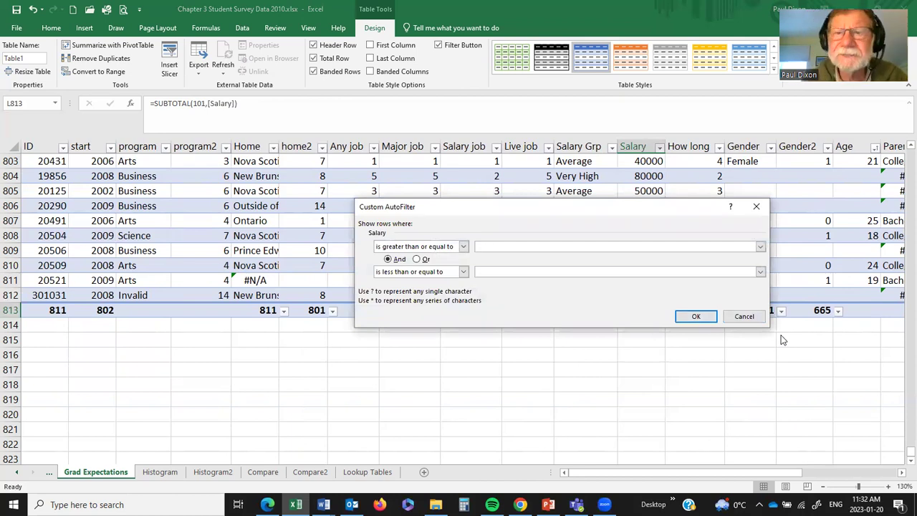
pyautogui.write('2')
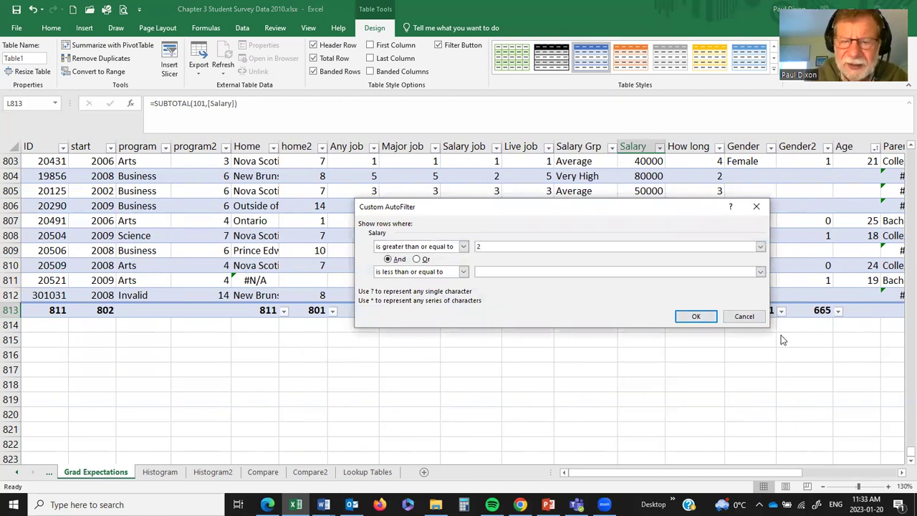
pyautogui.write('0000')
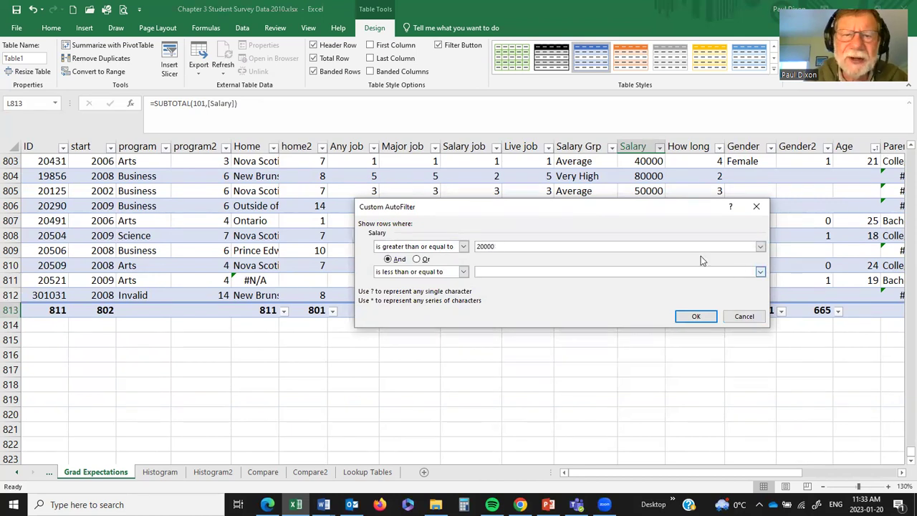
pyautogui.click(579, 273)
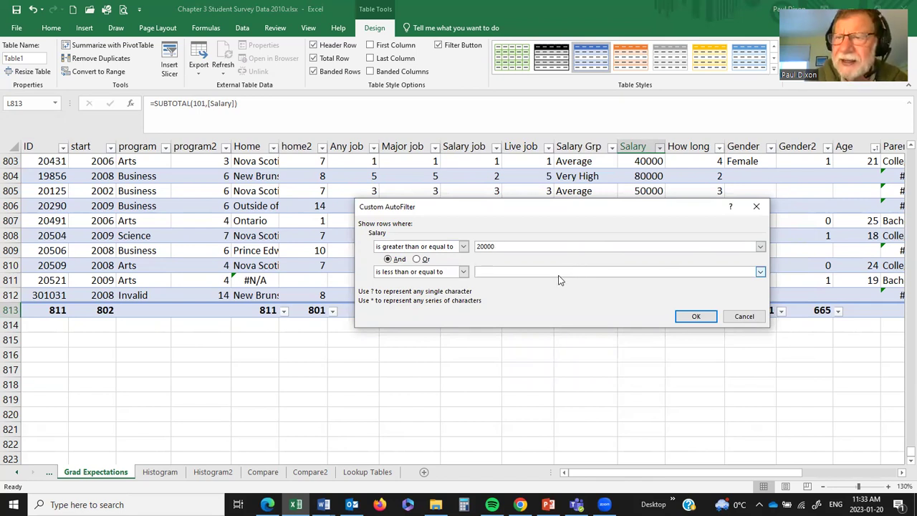
pyautogui.write('12')
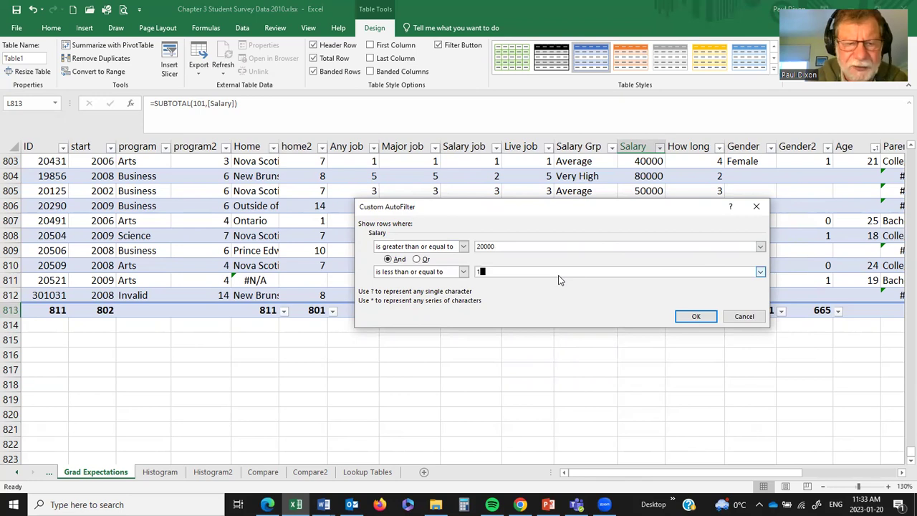
pyautogui.write('0000')
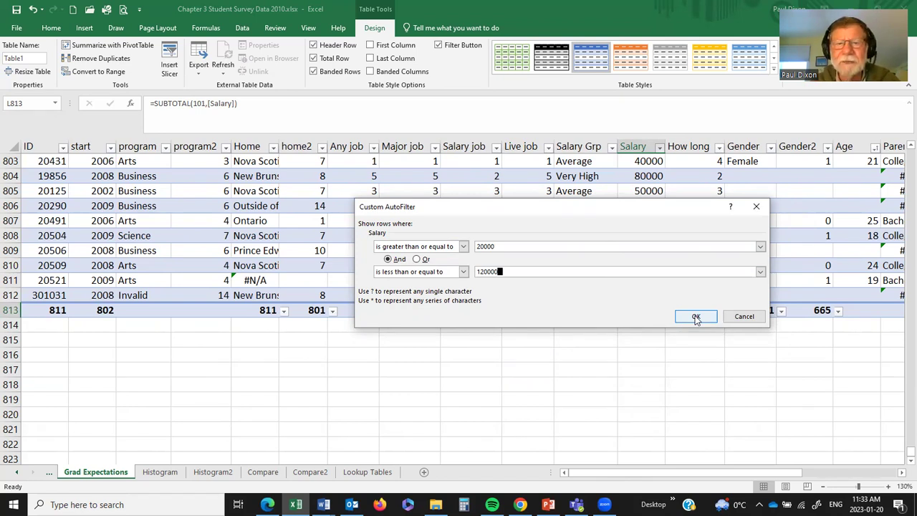
pyautogui.click(695, 317)
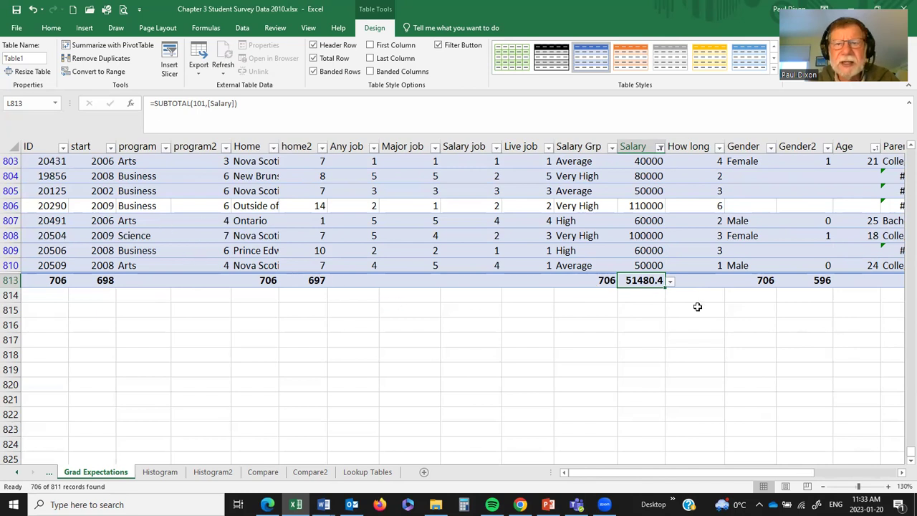
# - Filter the Gender column to only Female rows and check the Salary average in the total row
pyautogui.click(772, 149)
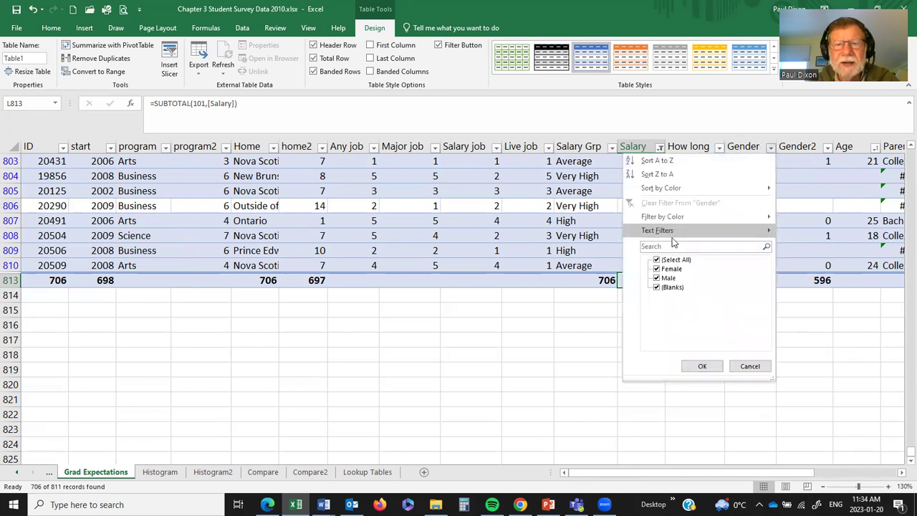
pyautogui.click(657, 279)
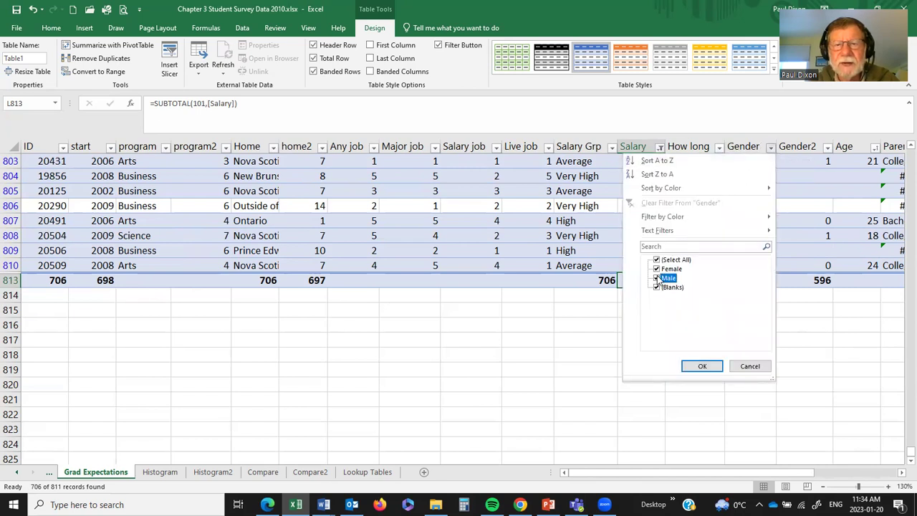
pyautogui.click(664, 288)
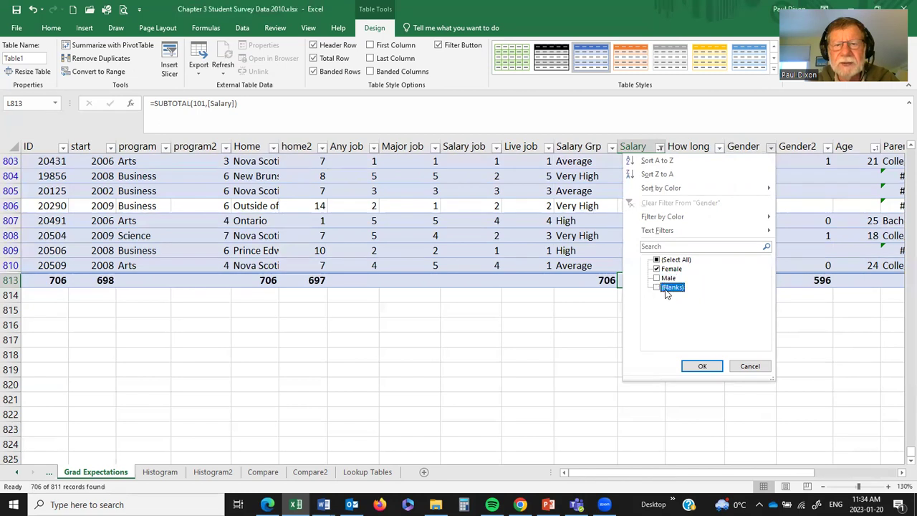
pyautogui.click(702, 366)
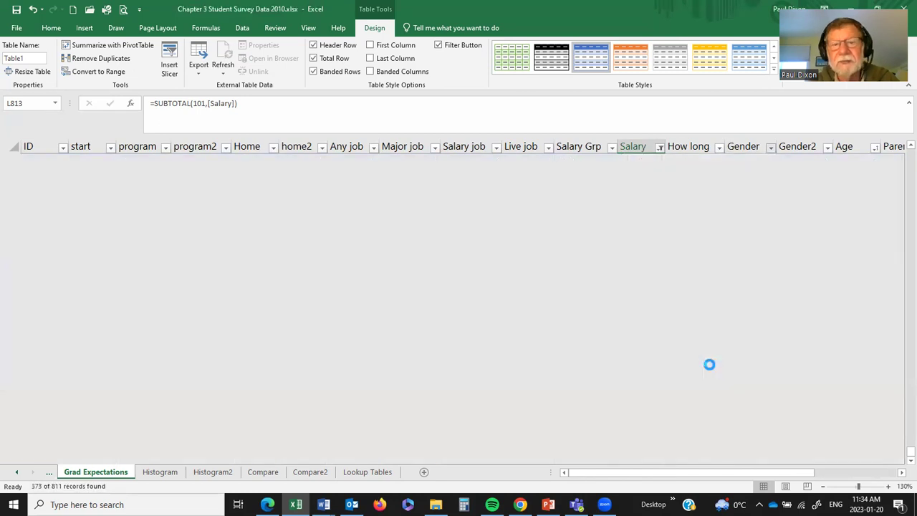
pyautogui.scroll(1, 596, 267)
pyautogui.scroll(1, 596, 267)
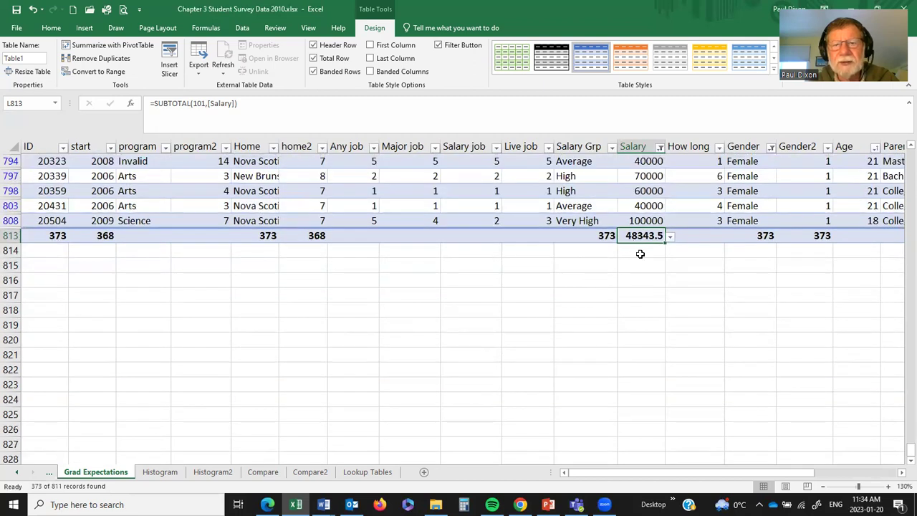
pyautogui.scroll(1, 636, 262)
pyautogui.scroll(1, 636, 262)
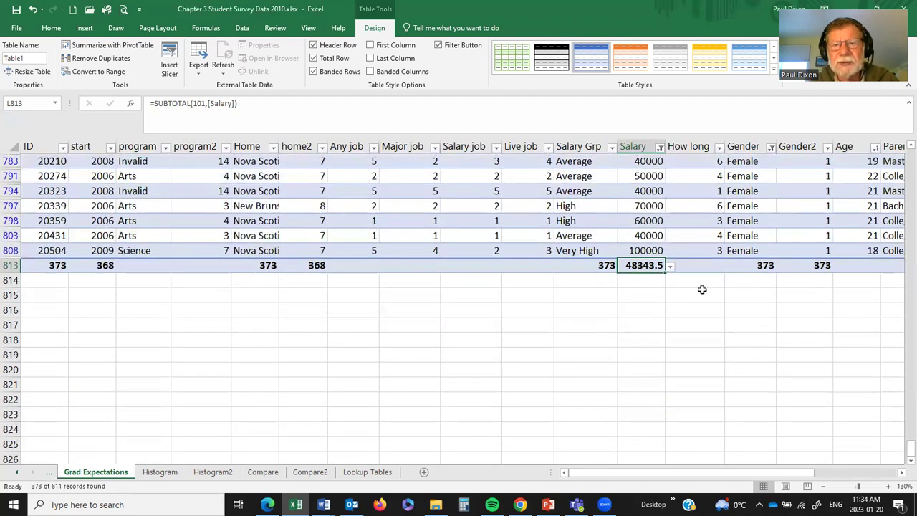
# - Switch the Gender filter to only Male rows
pyautogui.click(771, 149)
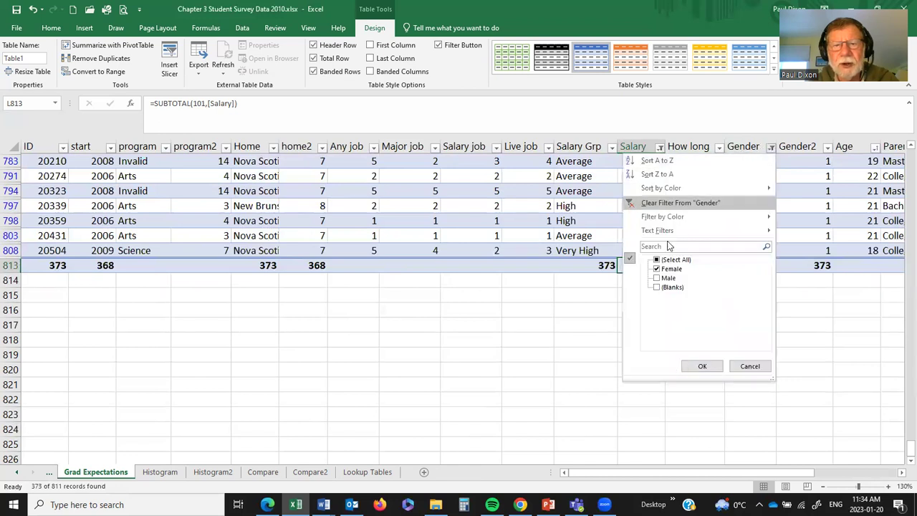
pyautogui.click(658, 268)
pyautogui.click(664, 279)
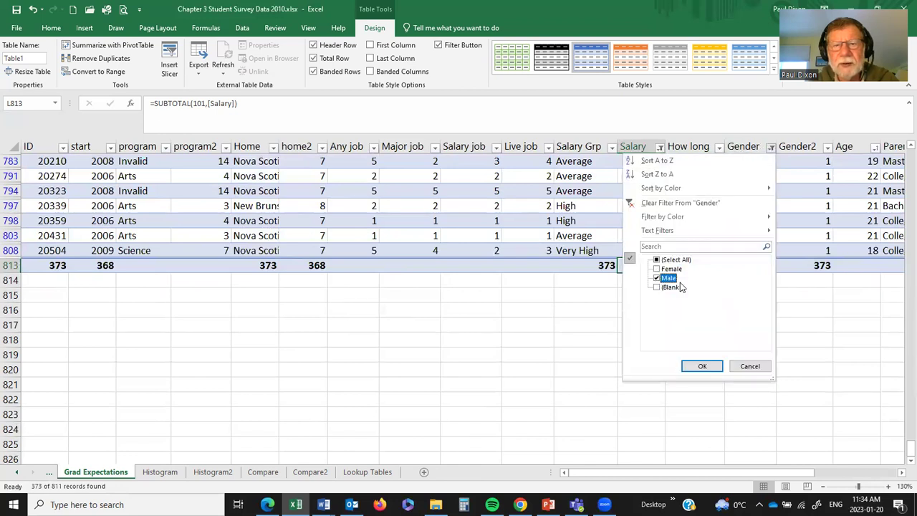
pyautogui.click(709, 366)
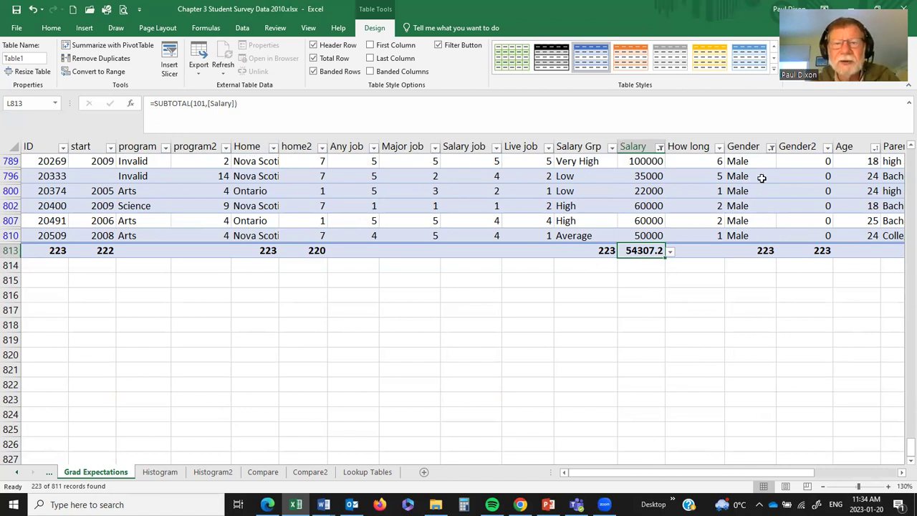
# - Switch the Gender filter to only rows with blanks
pyautogui.click(770, 146)
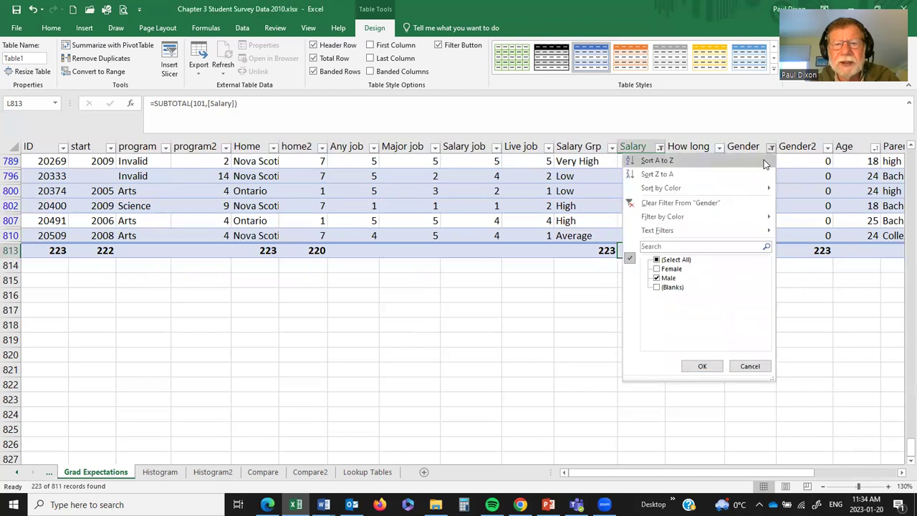
pyautogui.click(657, 287)
pyautogui.click(658, 278)
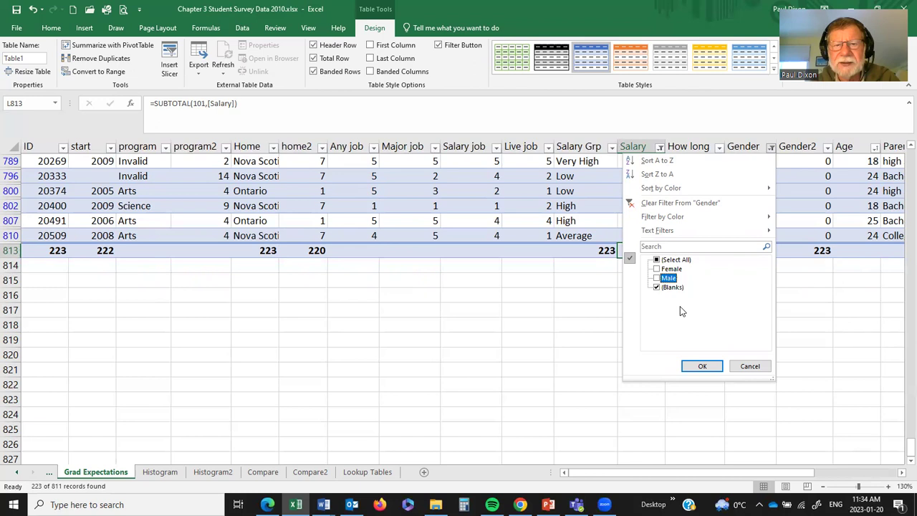
pyautogui.click(702, 366)
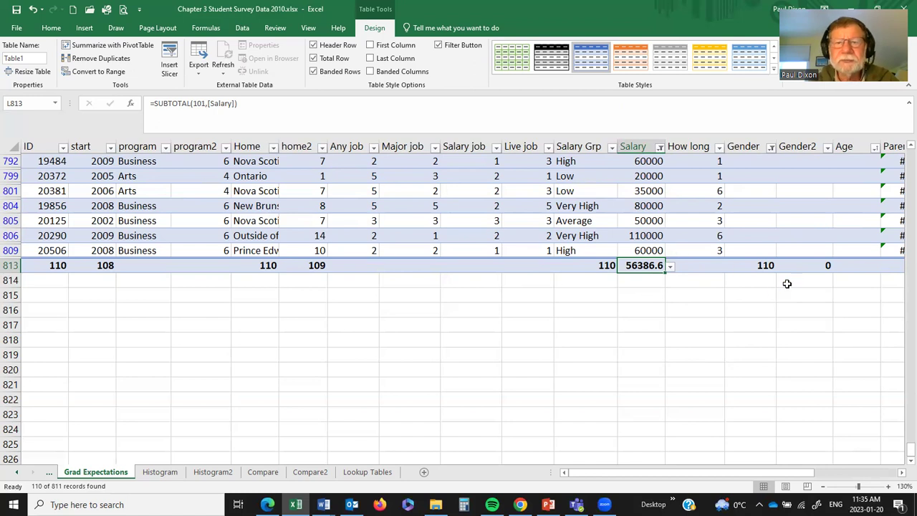
# - Reselect all values in the Gender column filter so that every gender group is included
pyautogui.click(771, 148)
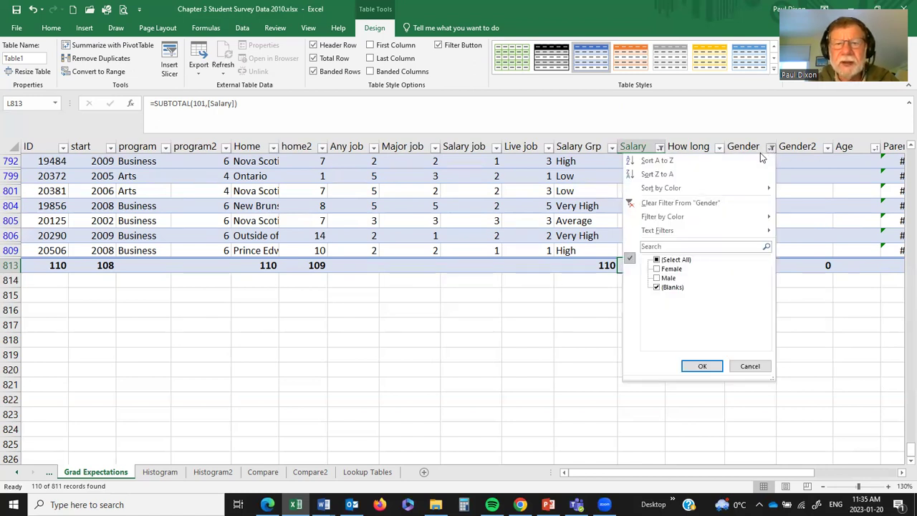
pyautogui.click(658, 260)
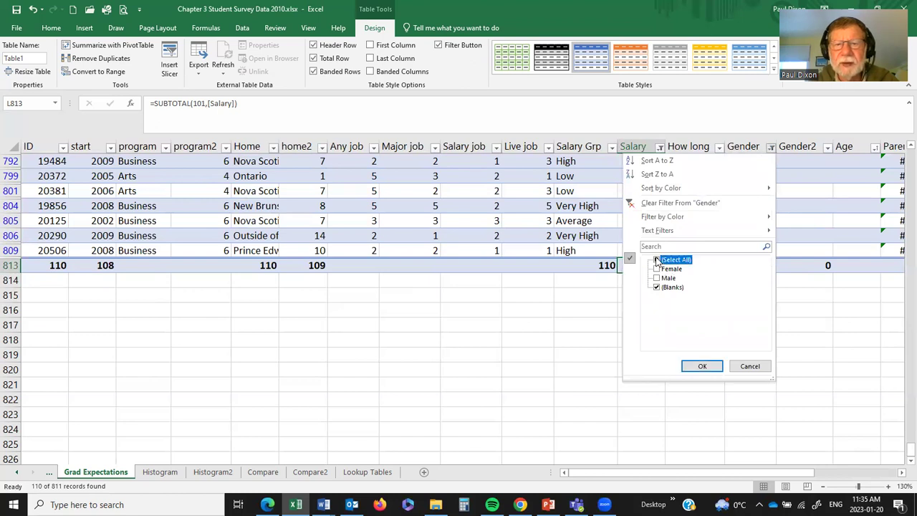
pyautogui.click(711, 367)
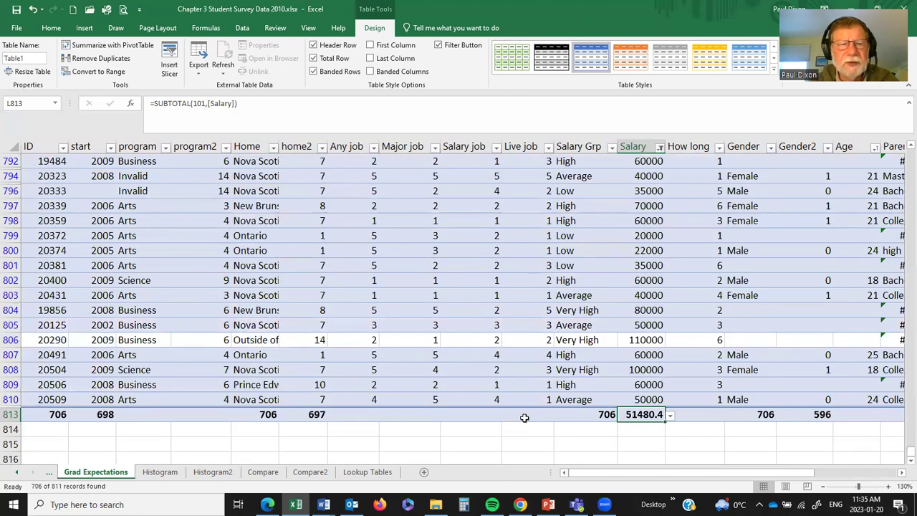
# - Filter the program column to only Arts rows
pyautogui.click(165, 147)
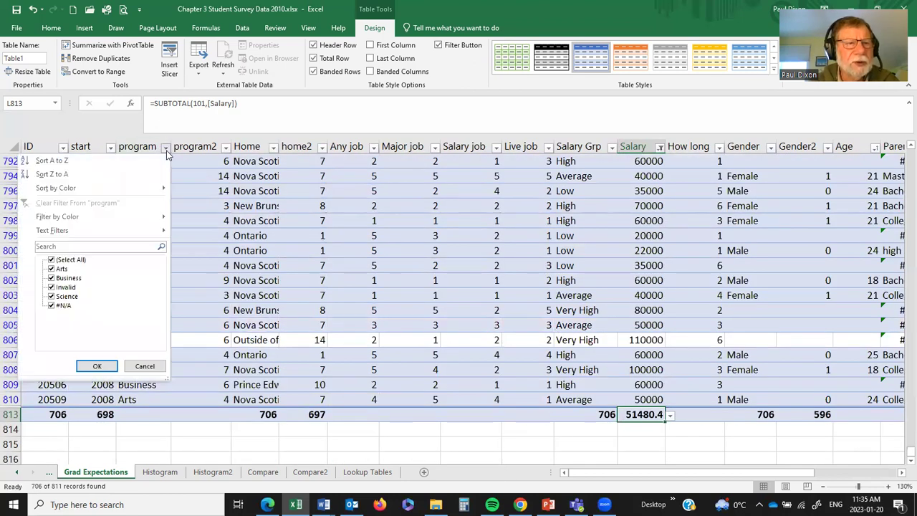
pyautogui.click(53, 261)
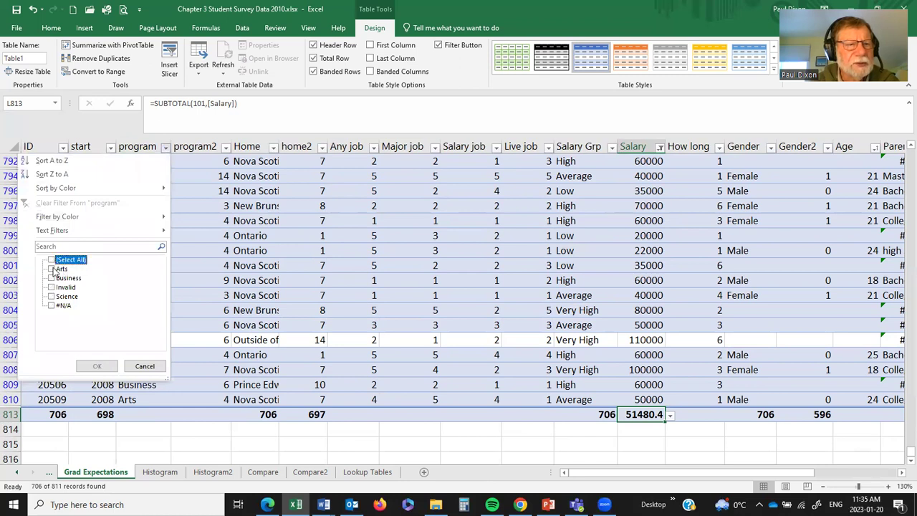
pyautogui.click(51, 269)
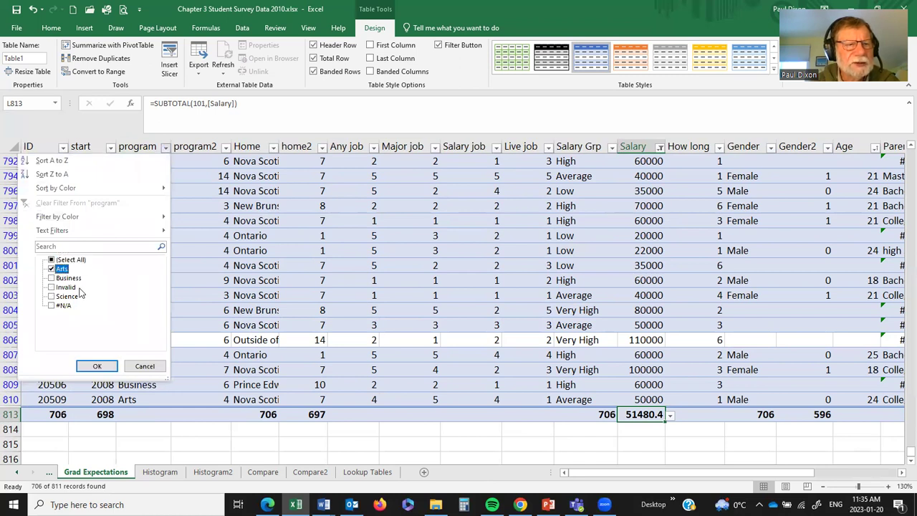
pyautogui.click(98, 366)
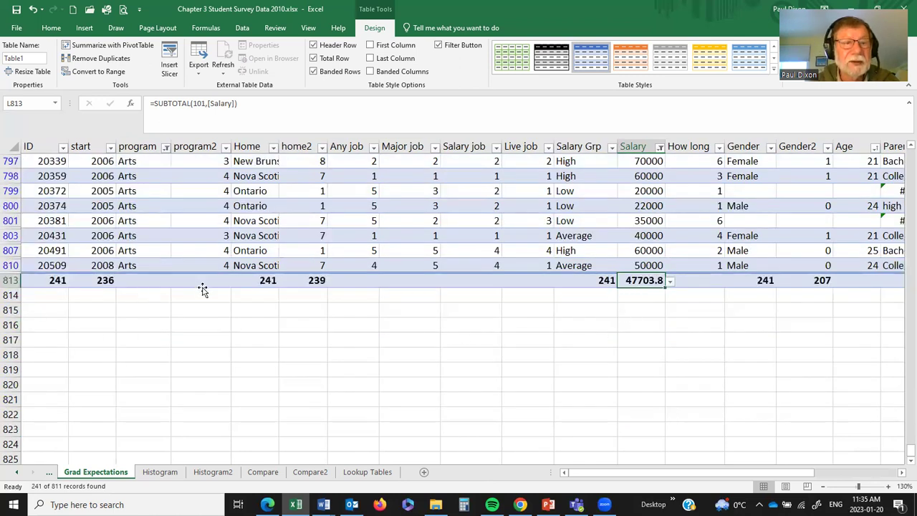
# - Set the total row summary of the program column to Count
pyautogui.click(140, 280)
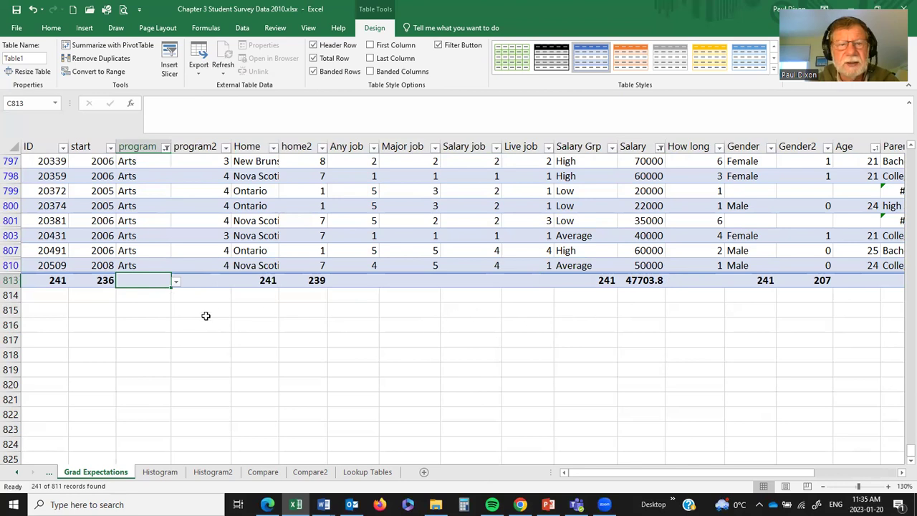
pyautogui.click(176, 283)
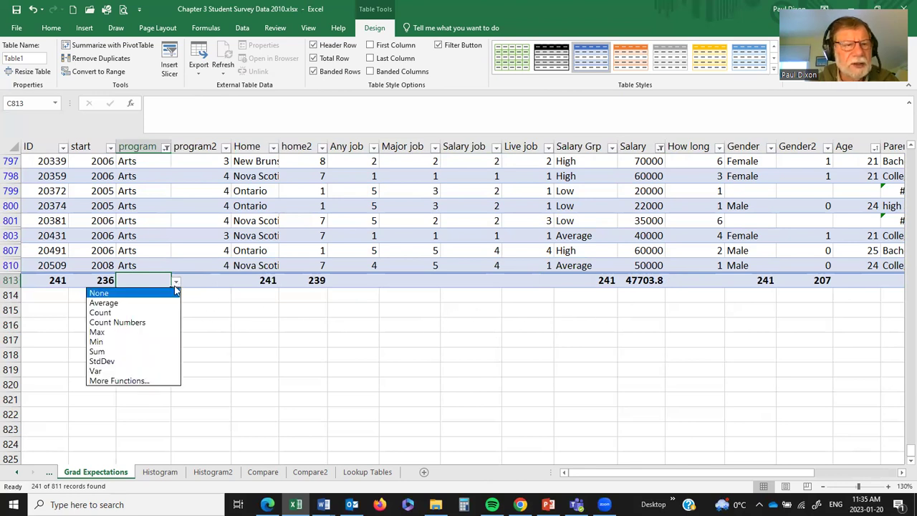
pyautogui.click(144, 312)
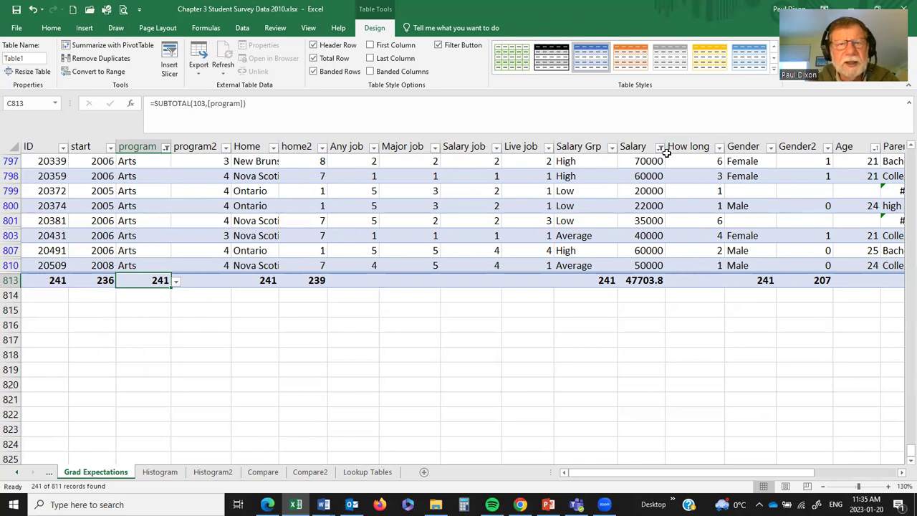
# - Switch the program filter to only Business rows and check the Salary average in the total row
pyautogui.click(167, 147)
pyautogui.click(56, 270)
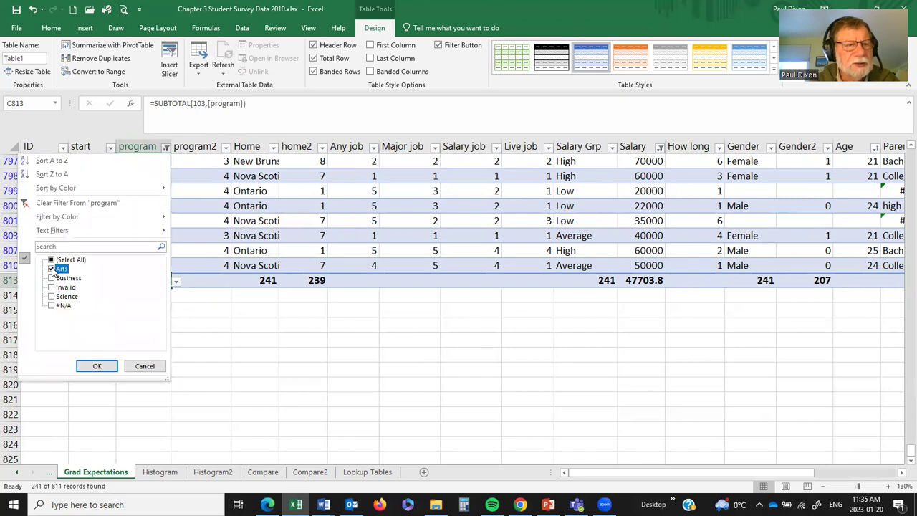
pyautogui.click(57, 278)
pyautogui.click(94, 367)
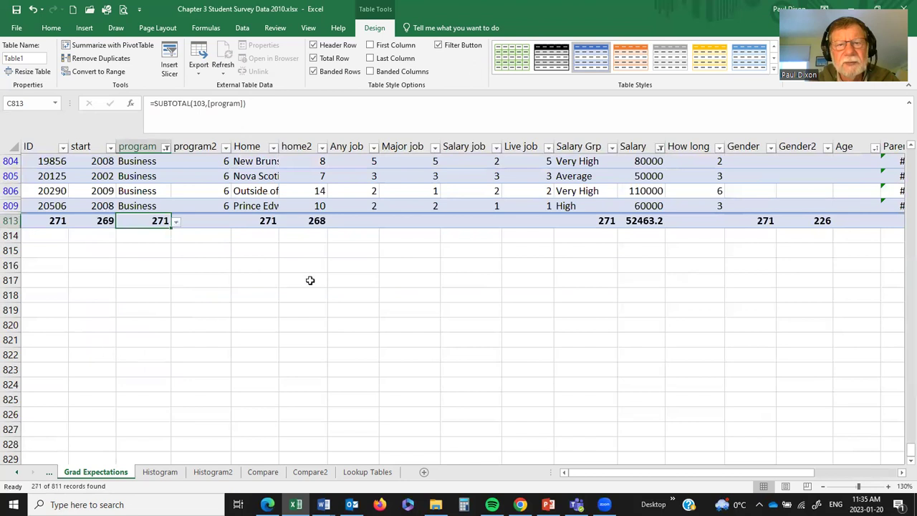
pyautogui.scroll(1, 337, 276)
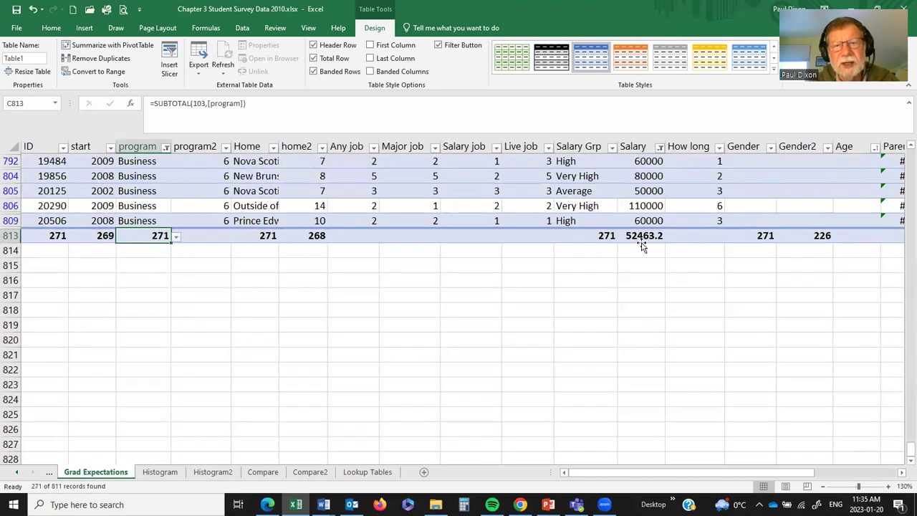
pyautogui.scroll(1, 616, 254)
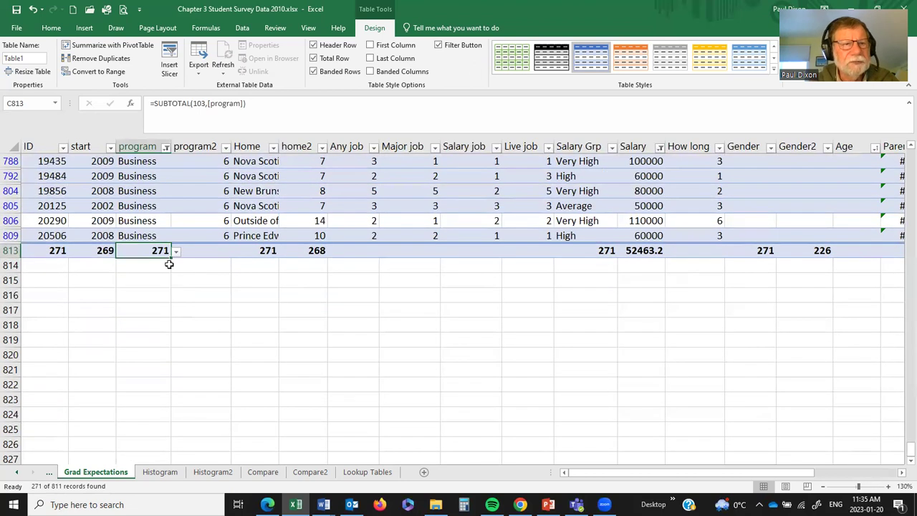
# - Switch the program filter to only Science rows and check the Salary average in the total row
pyautogui.click(165, 147)
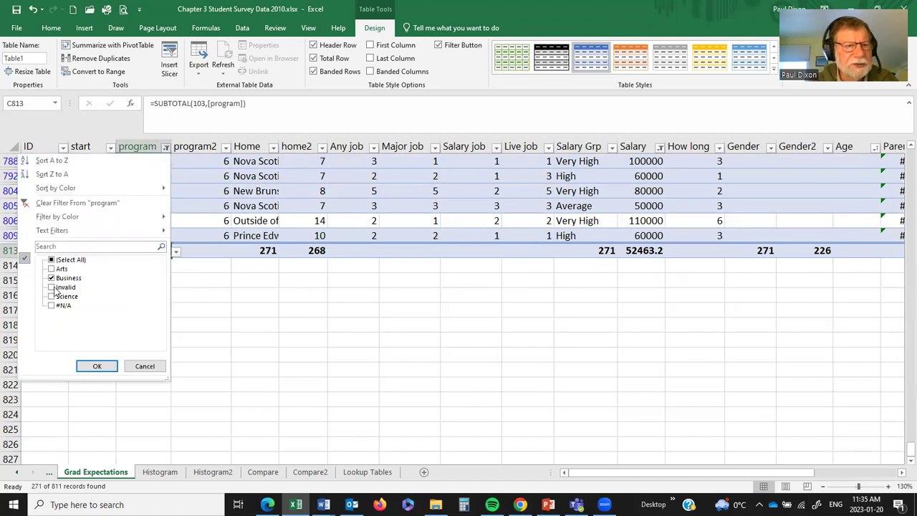
pyautogui.click(52, 278)
pyautogui.click(52, 296)
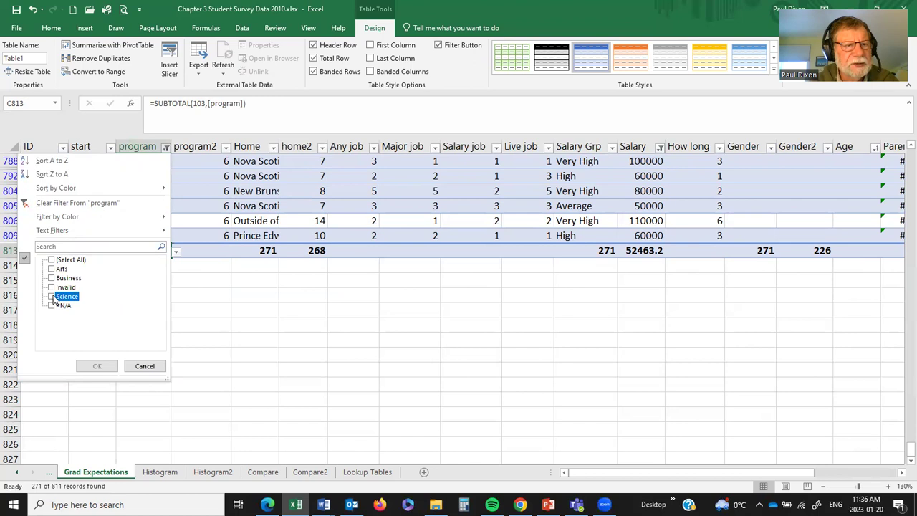
pyautogui.click(97, 366)
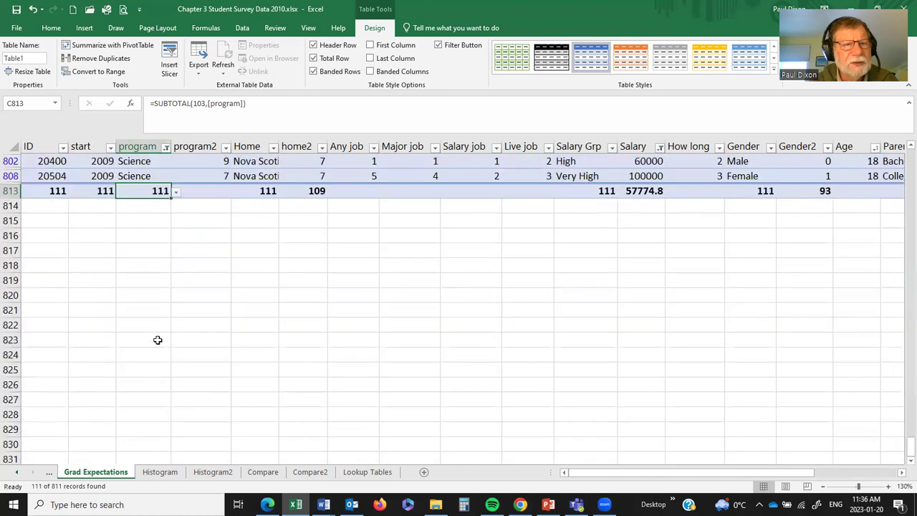
pyautogui.scroll(1, 276, 296)
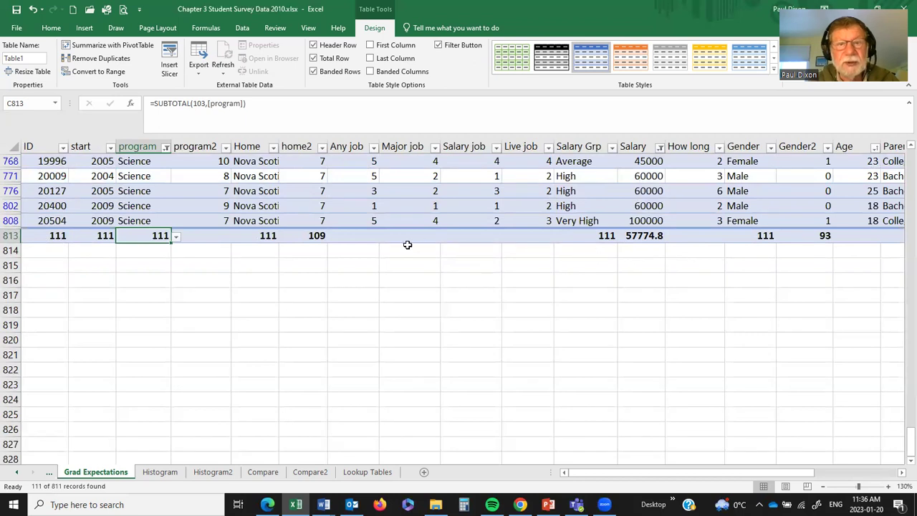
pyautogui.scroll(1, 436, 247)
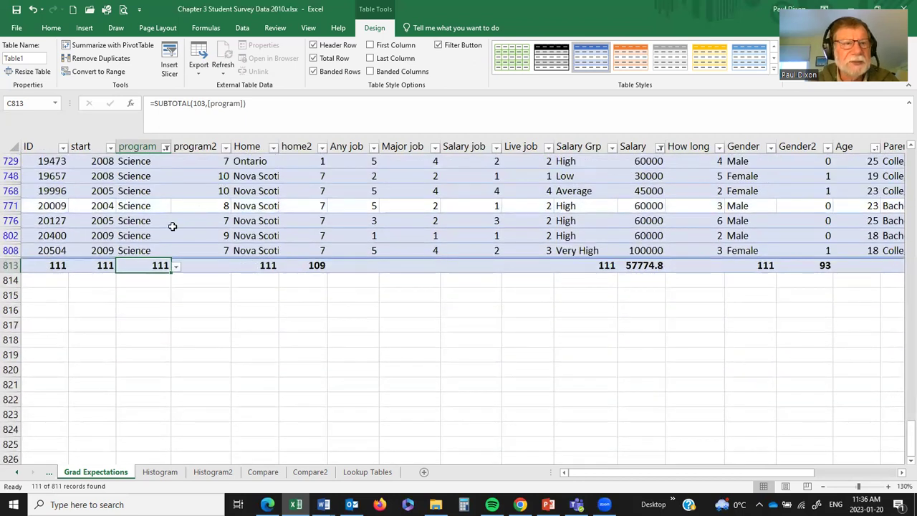
# - Switch the program filter from Science to the Invalid and #N/A rows
pyautogui.click(165, 150)
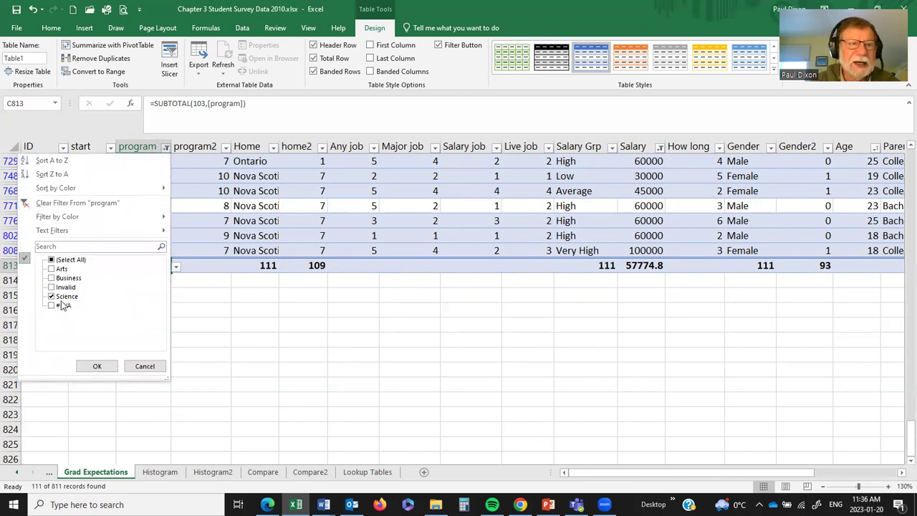
pyautogui.click(53, 297)
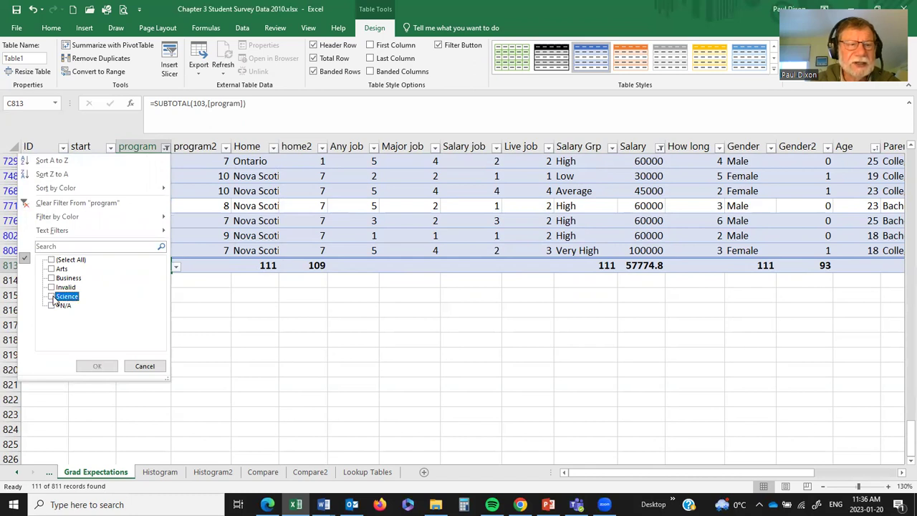
pyautogui.click(51, 306)
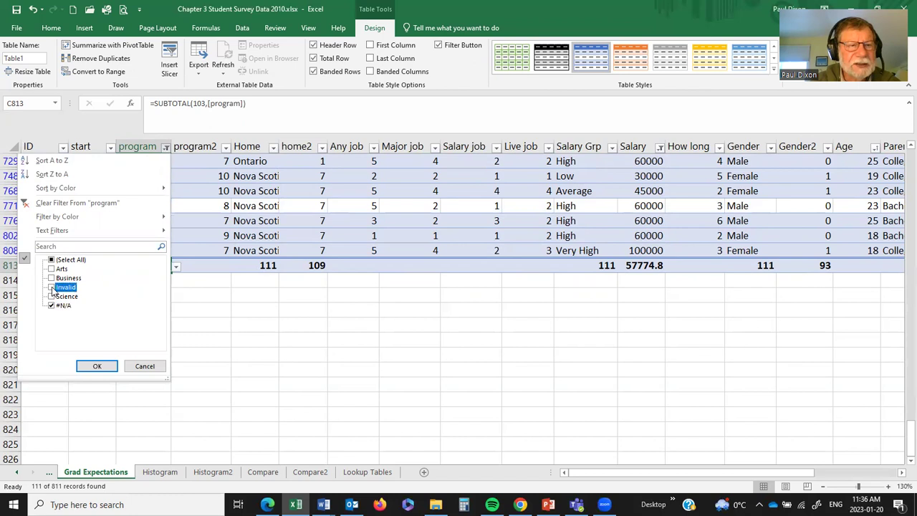
pyautogui.click(52, 289)
pyautogui.click(97, 367)
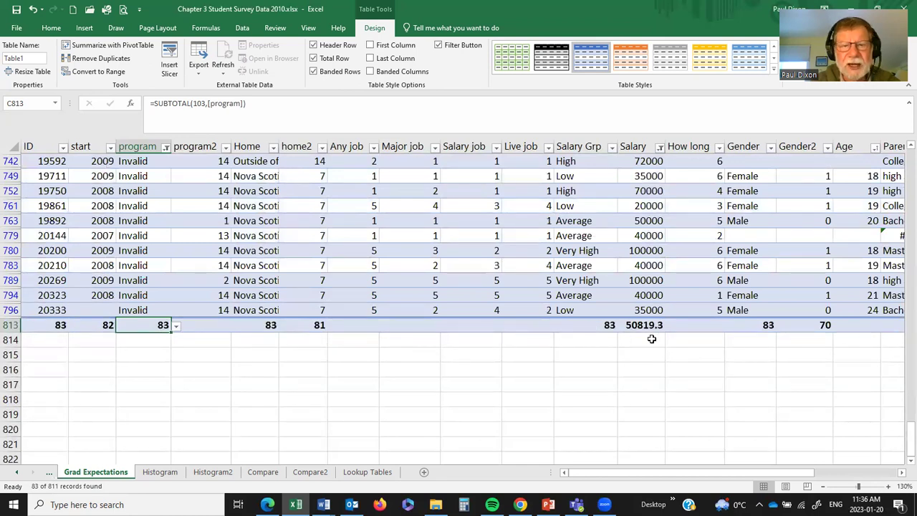
# - Exclude the #N/A rows from the program filter, keeping only the Invalid rows
pyautogui.click(165, 148)
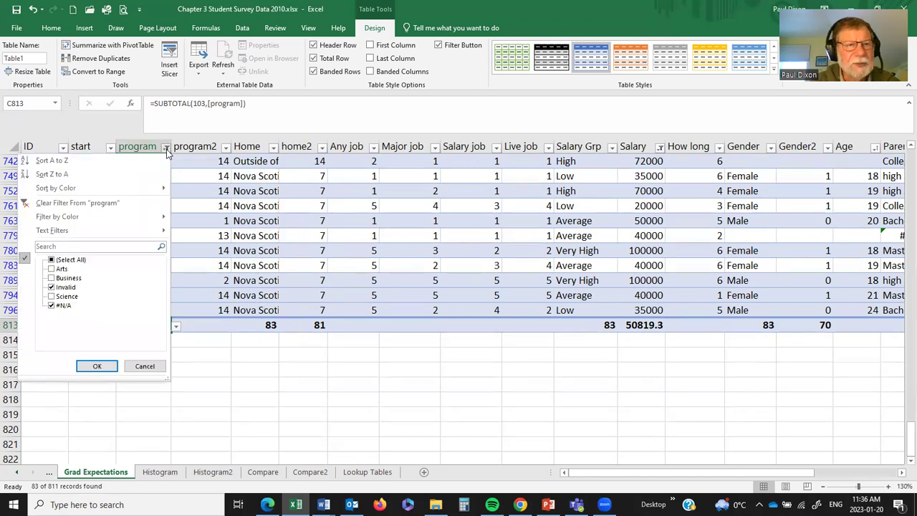
pyautogui.click(55, 306)
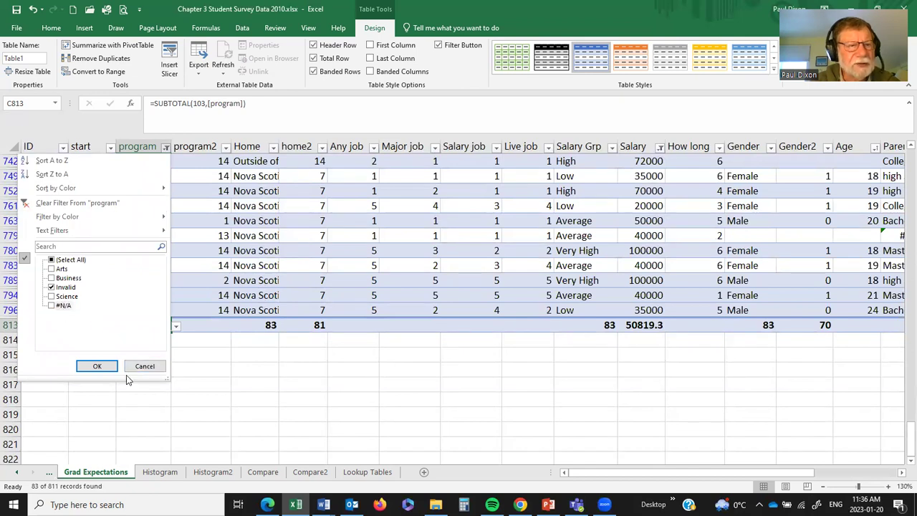
pyautogui.click(106, 367)
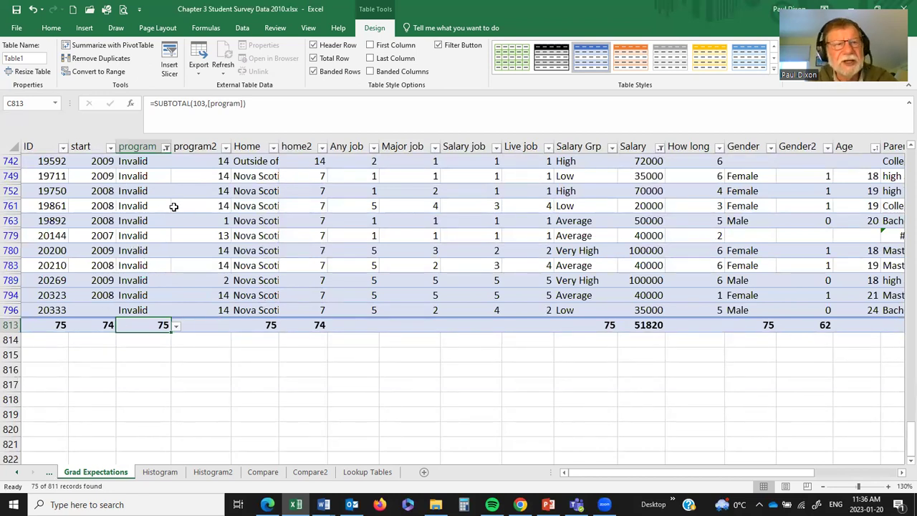
# - Reselect all values in the program column's filter list
pyautogui.click(165, 147)
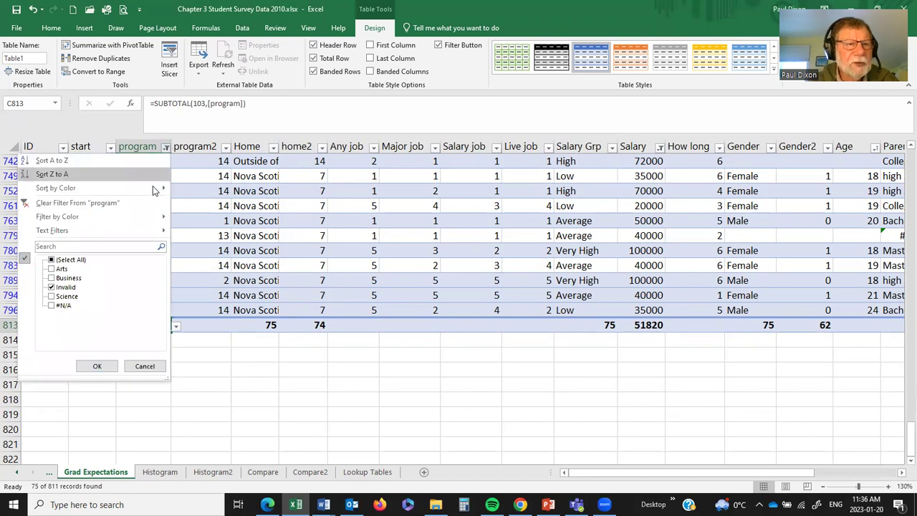
pyautogui.click(51, 261)
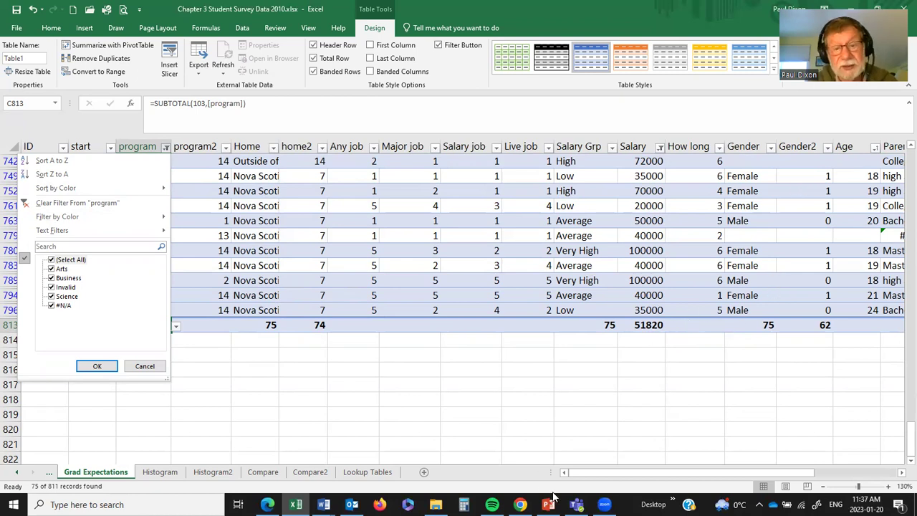
# - Switch to the Top Hat course page in Chrome and start presenting from Slide 16
pyautogui.moveTo(520, 504)
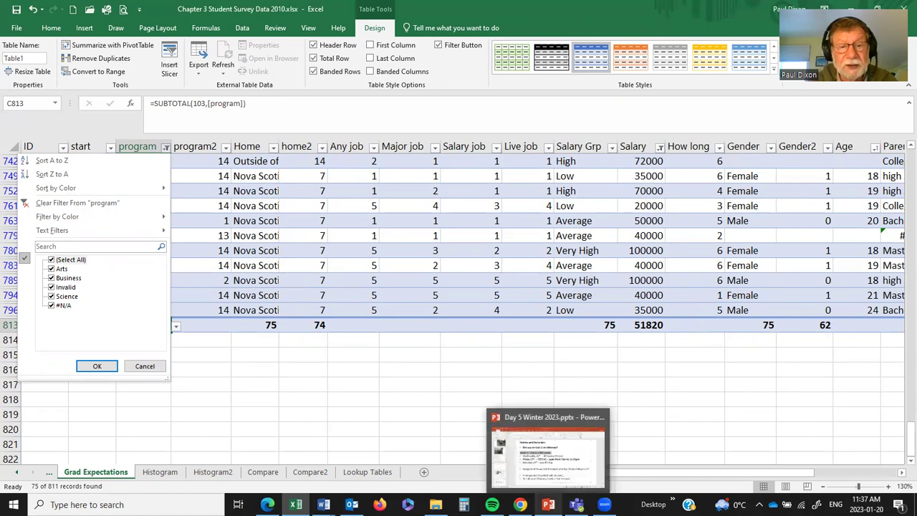
pyautogui.click(519, 448)
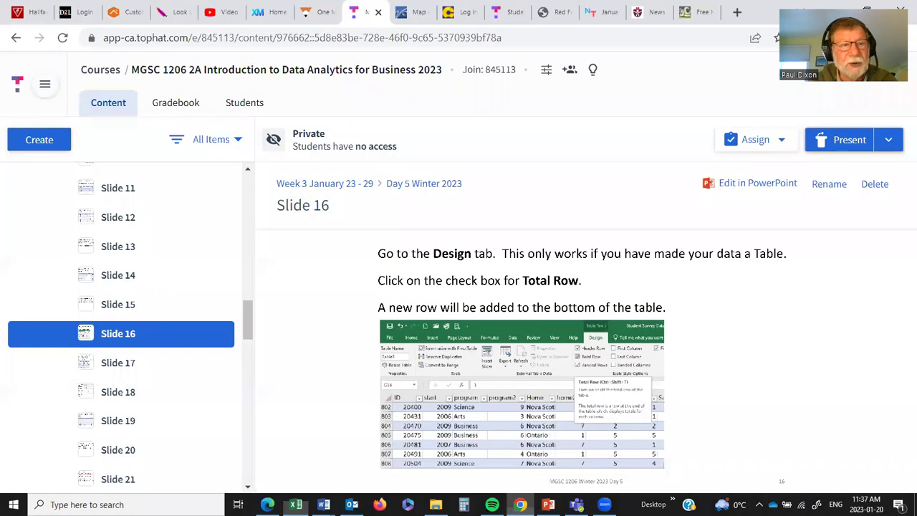
pyautogui.click(853, 141)
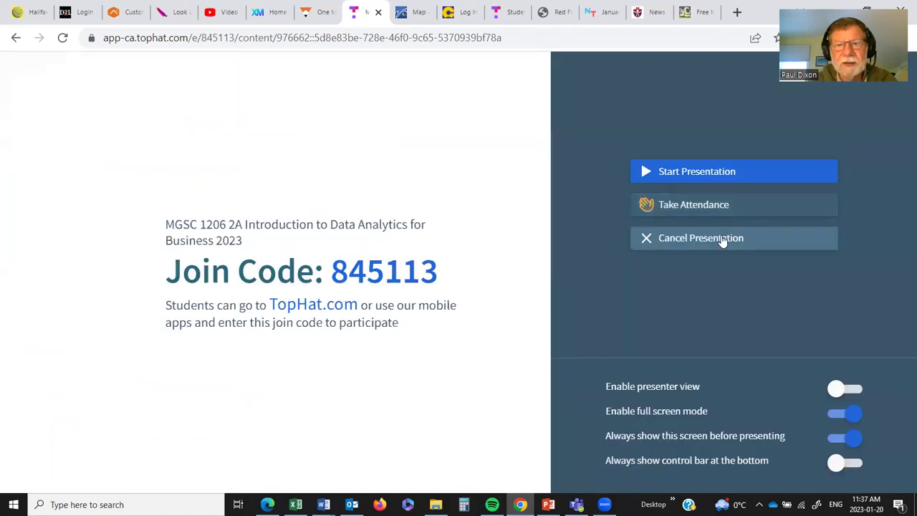
pyautogui.click(695, 172)
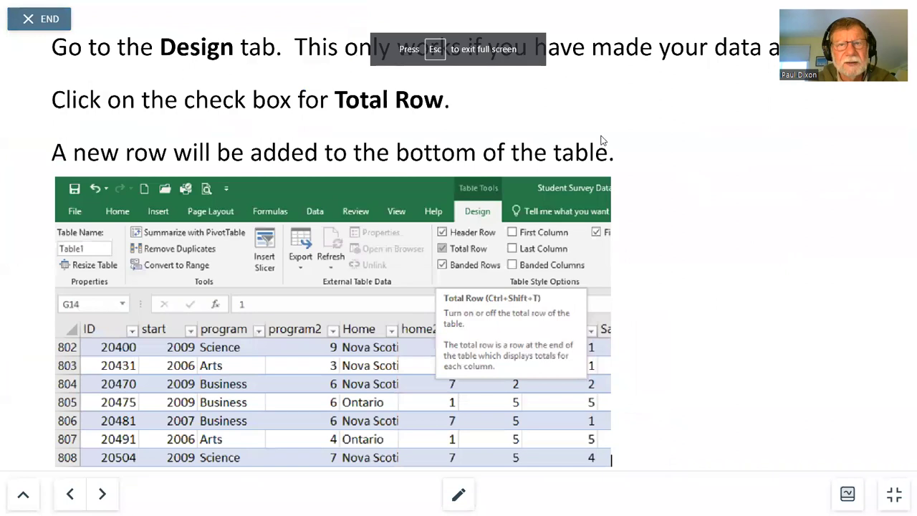
# - Advance the presentation past the Between filter slide to the one on clearing the Salary filter
pyautogui.click(99, 497)
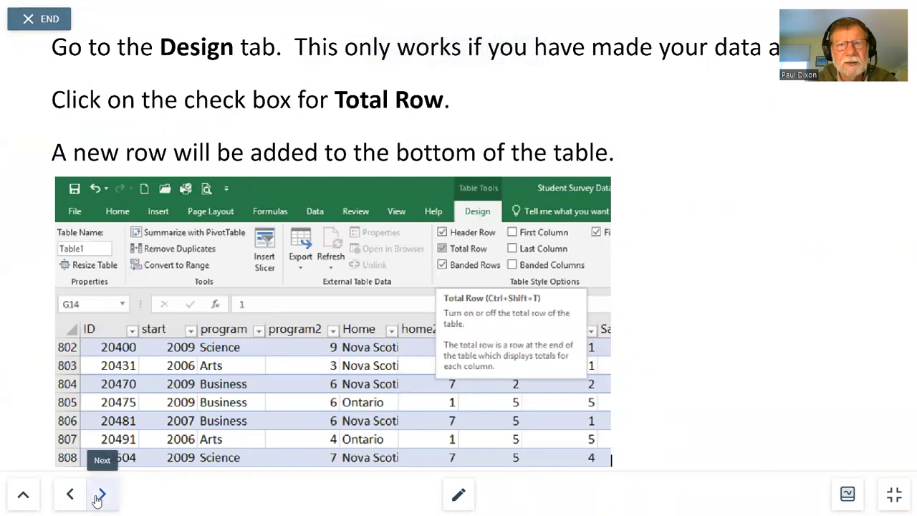
pyautogui.click(102, 497)
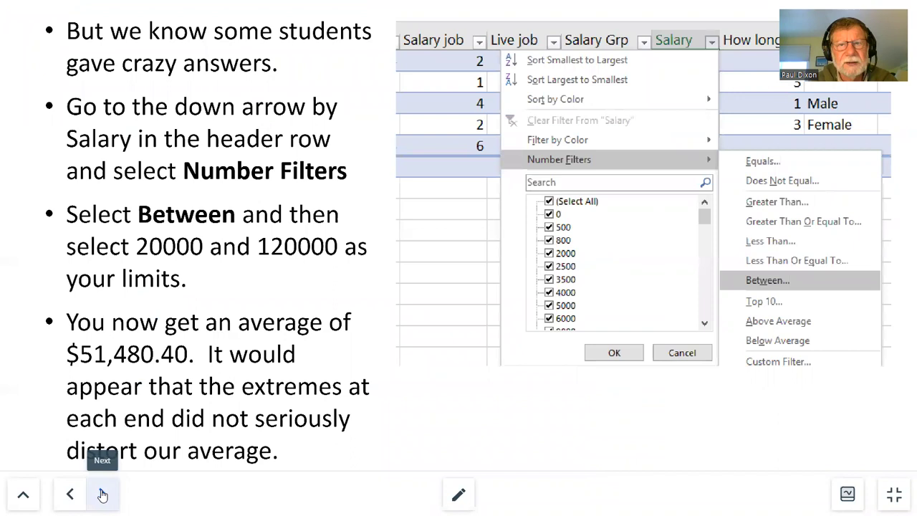
pyautogui.click(103, 494)
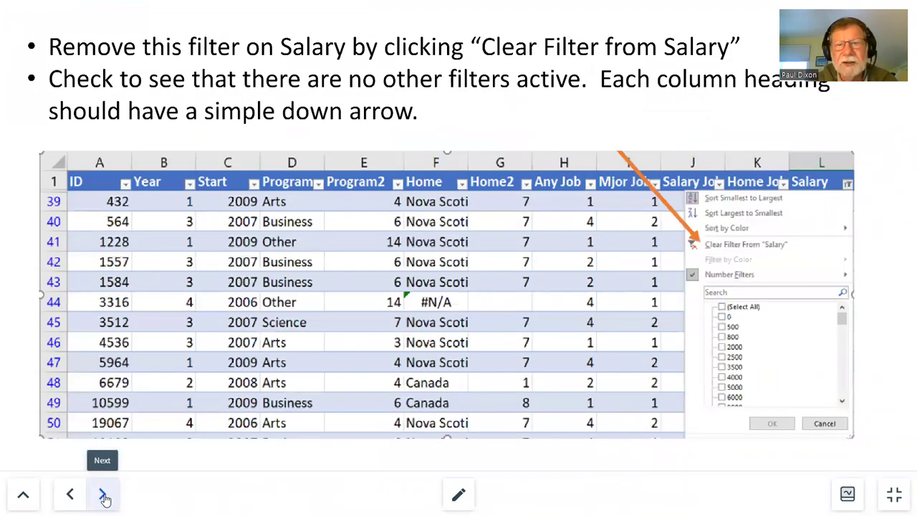
# - Advance the presentation past the Count and Salary Bins slides to the one on opening Data Analysis and choosing Histogram
pyautogui.click(103, 496)
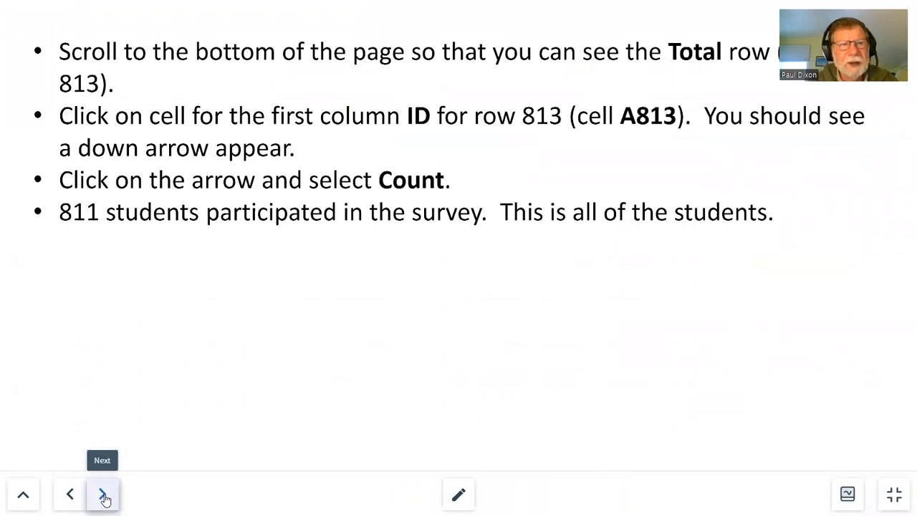
pyautogui.click(103, 496)
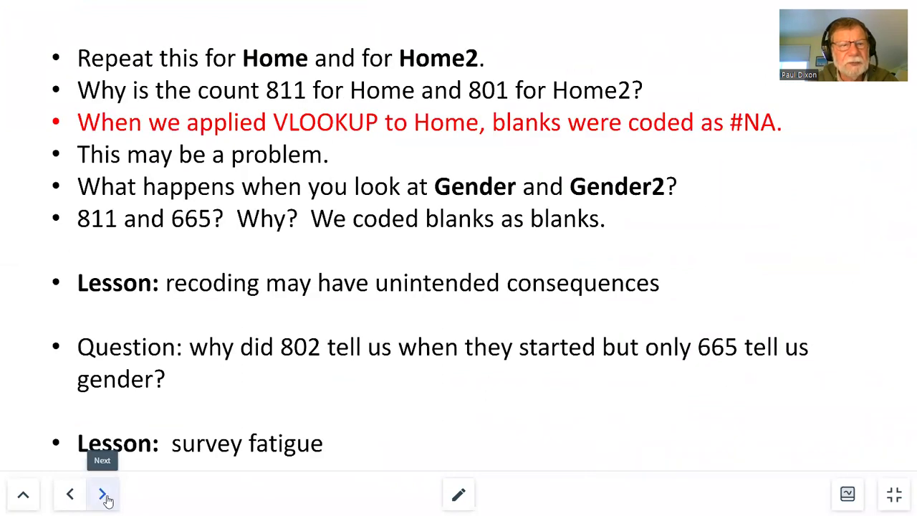
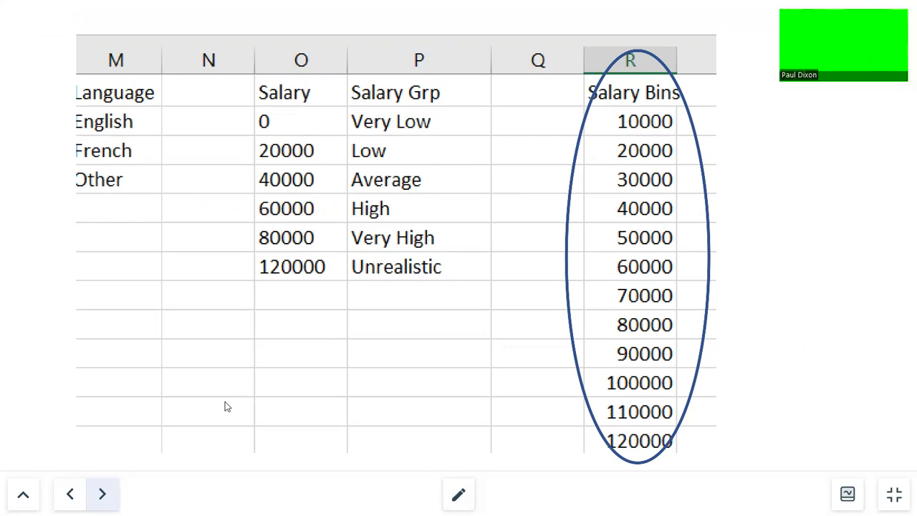
pyautogui.click(104, 494)
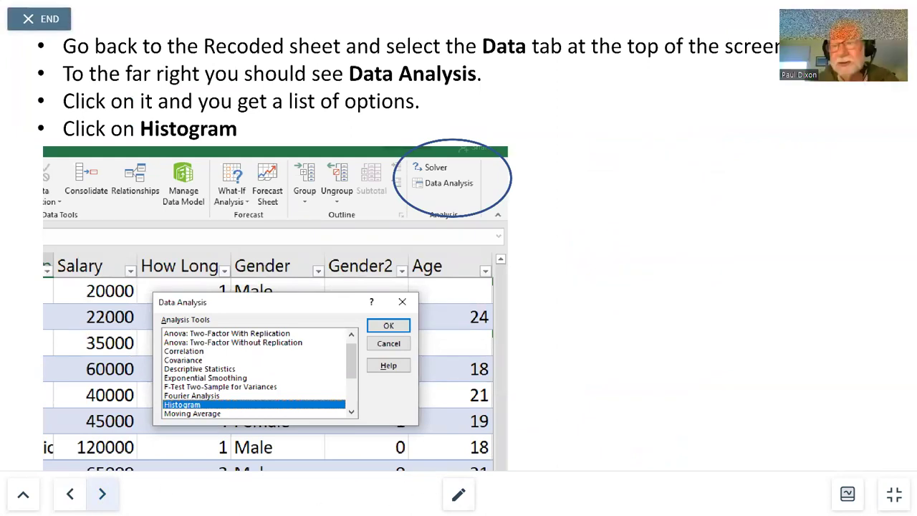
# - Exit the full-screen presentation, switch to the survey workbook in Excel, and return to the top of the Grad Expectations table
pyautogui.click(898, 498)
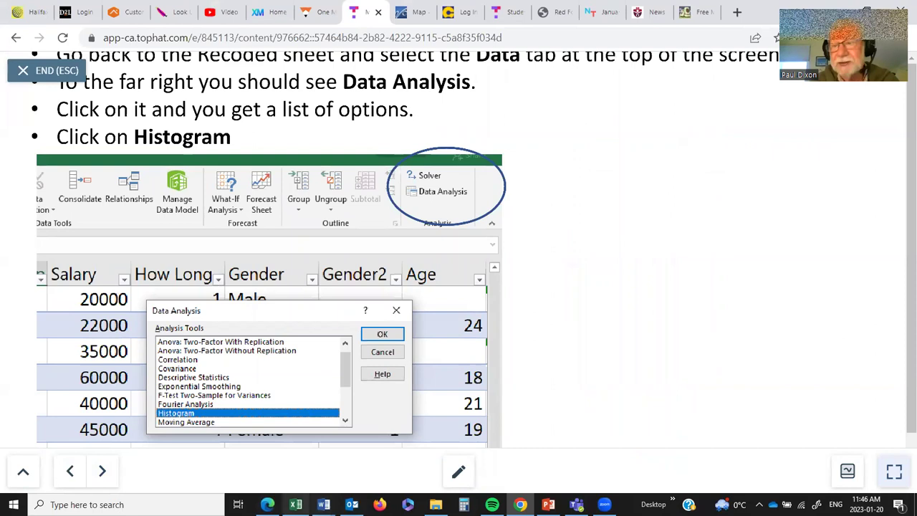
pyautogui.click(295, 505)
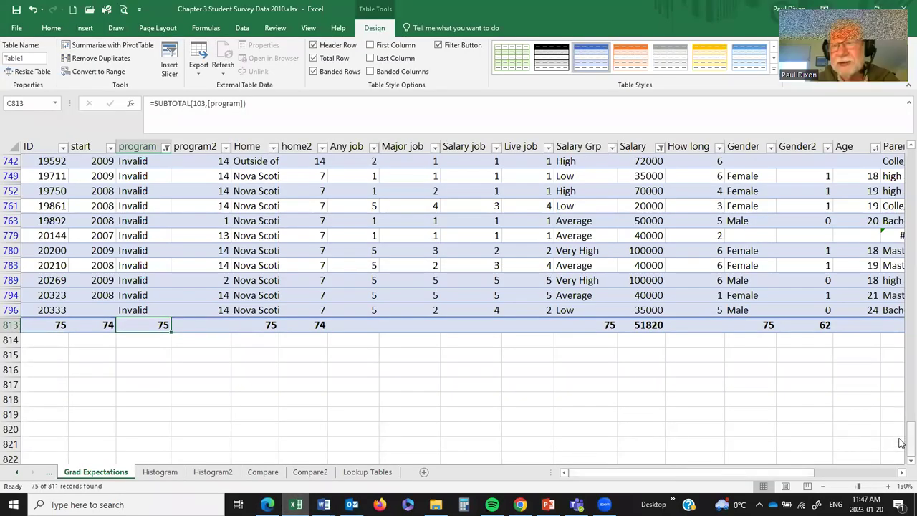
pyautogui.moveTo(901, 442); pyautogui.dragTo(889, 126)
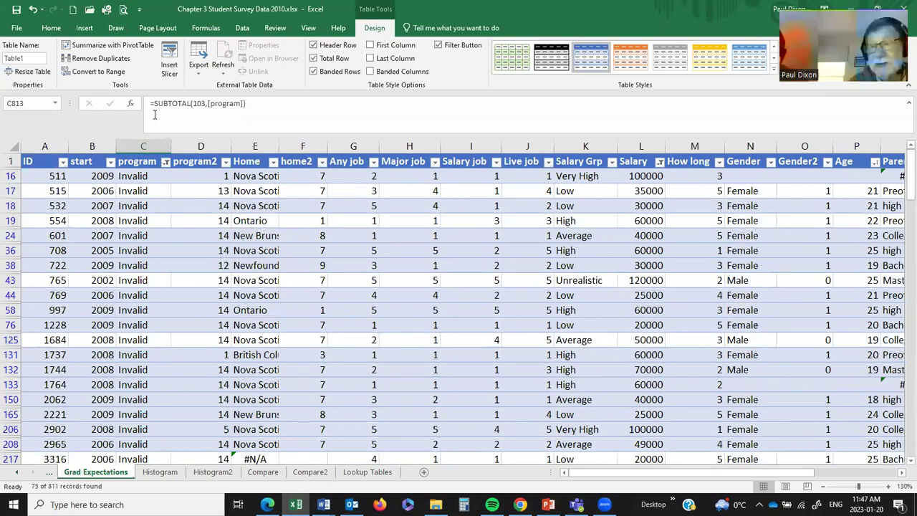
# - Check in the Excel Add-ins list of the program options that Analysis ToolPak is enabled, and accept the list
pyautogui.click(50, 28)
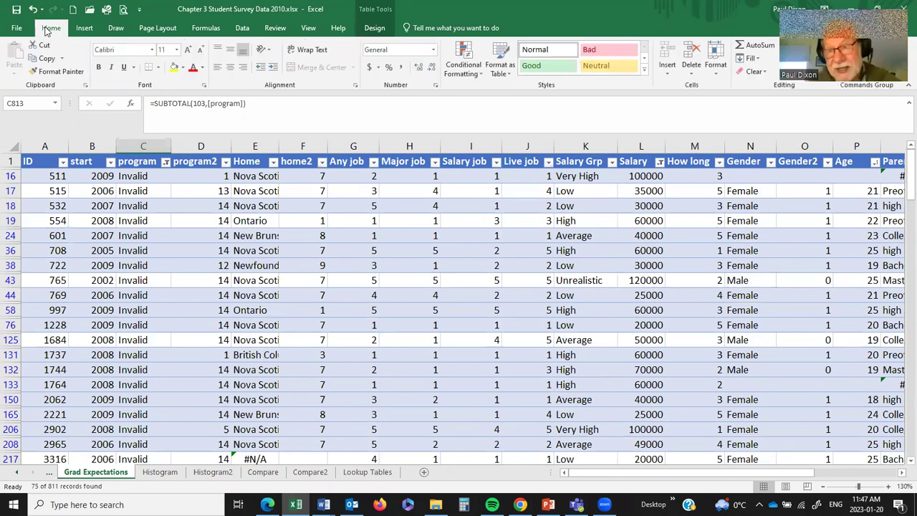
pyautogui.click(16, 28)
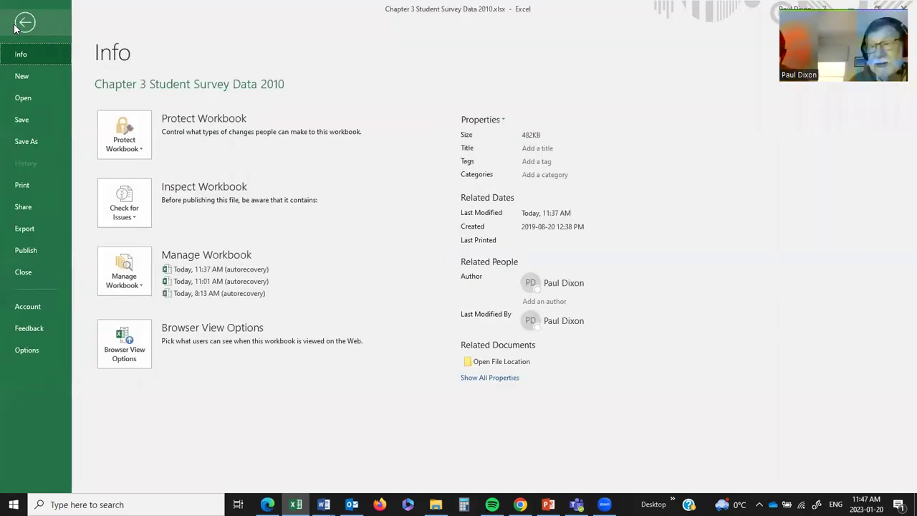
pyautogui.click(30, 349)
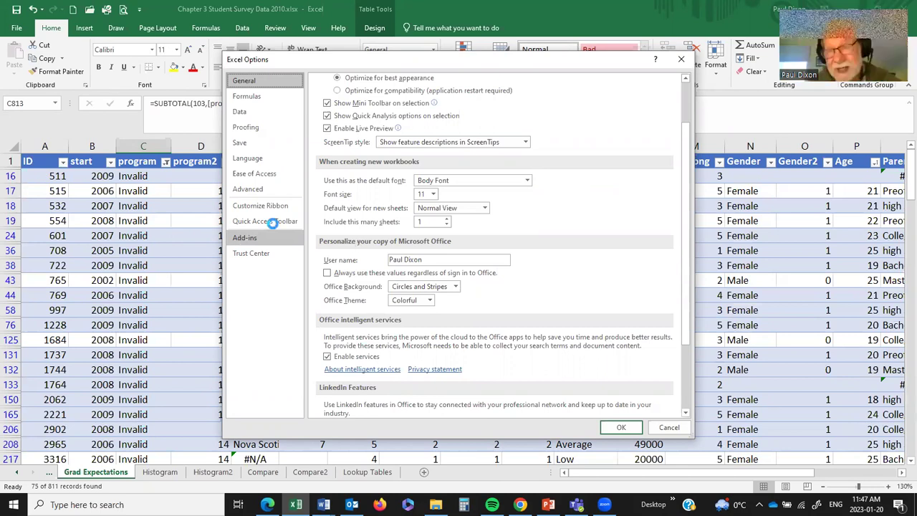
pyautogui.click(274, 237)
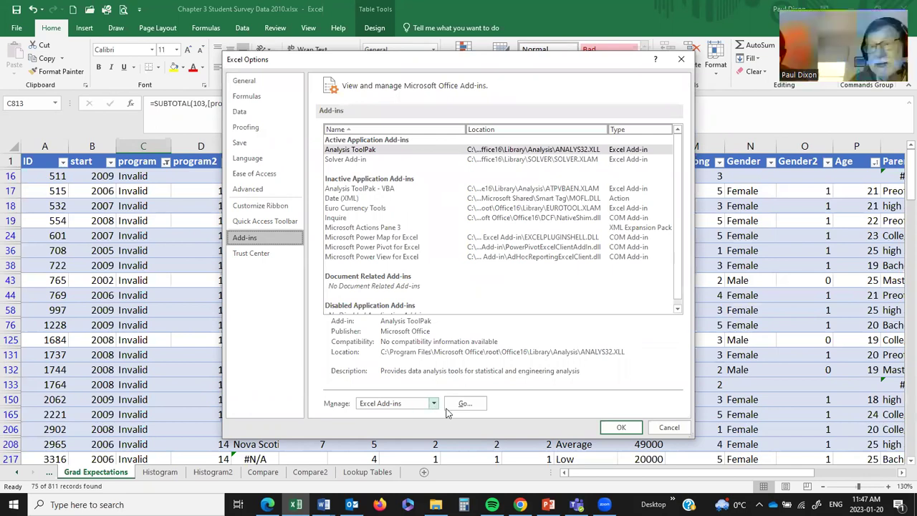
pyautogui.click(413, 405)
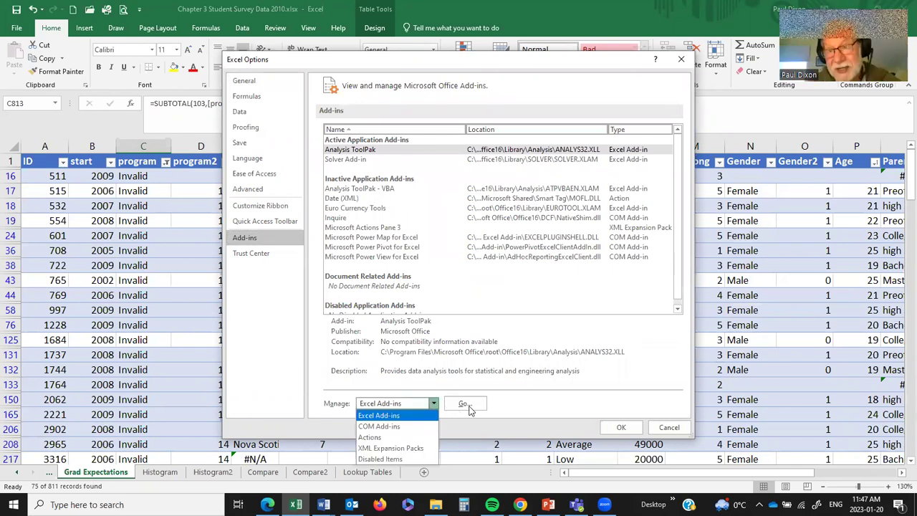
pyautogui.click(467, 405)
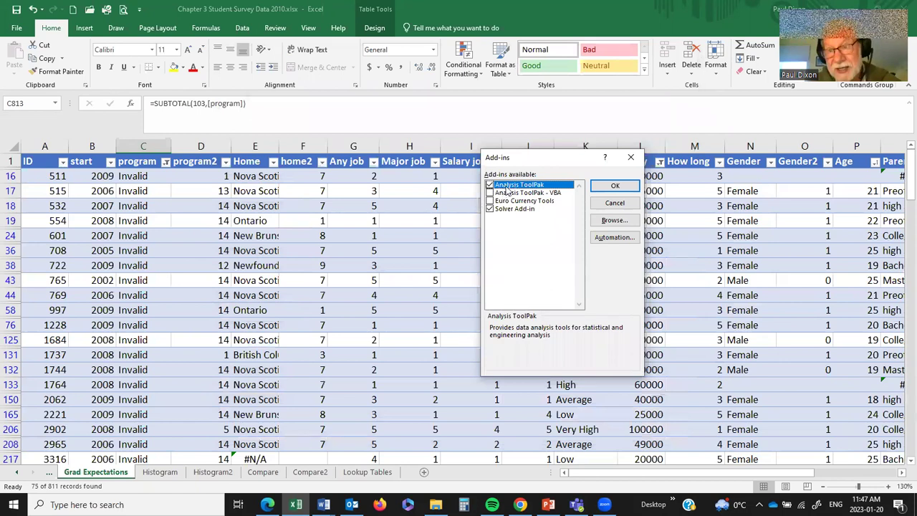
pyautogui.click(615, 186)
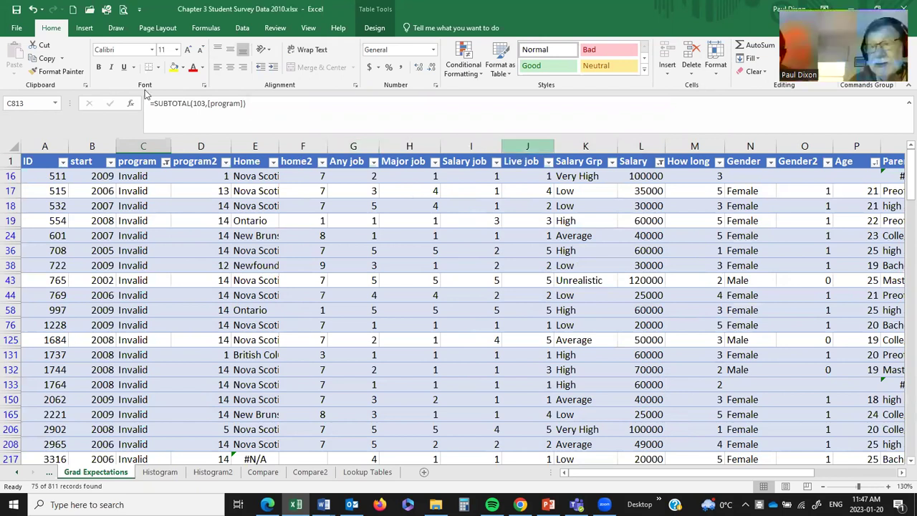
pyautogui.click(242, 29)
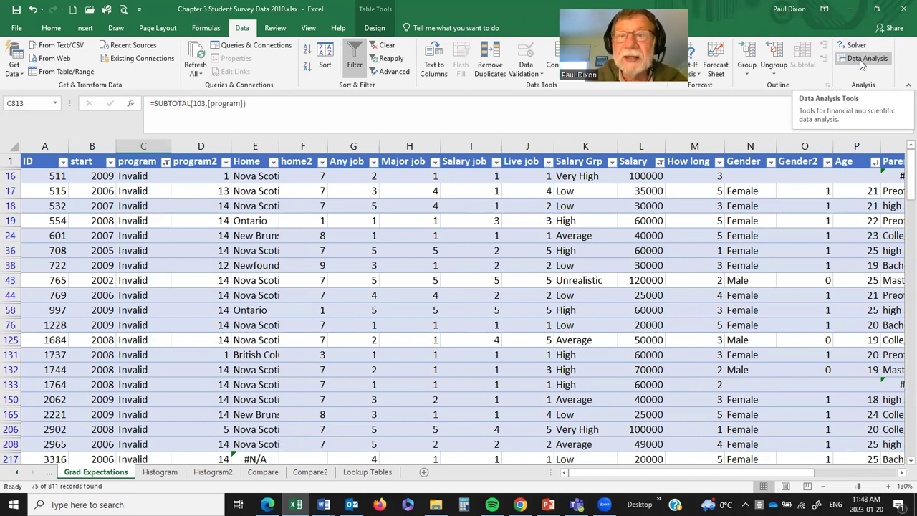
pyautogui.click(859, 60)
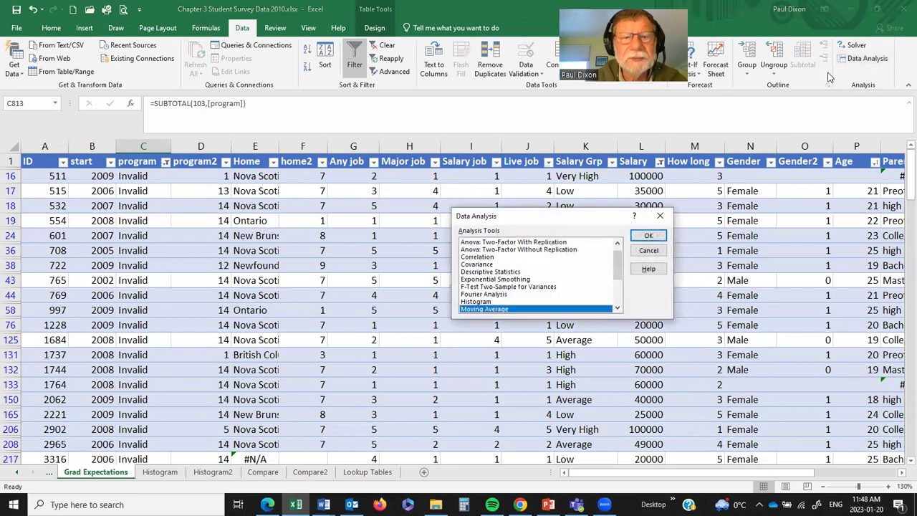
pyautogui.click(487, 302)
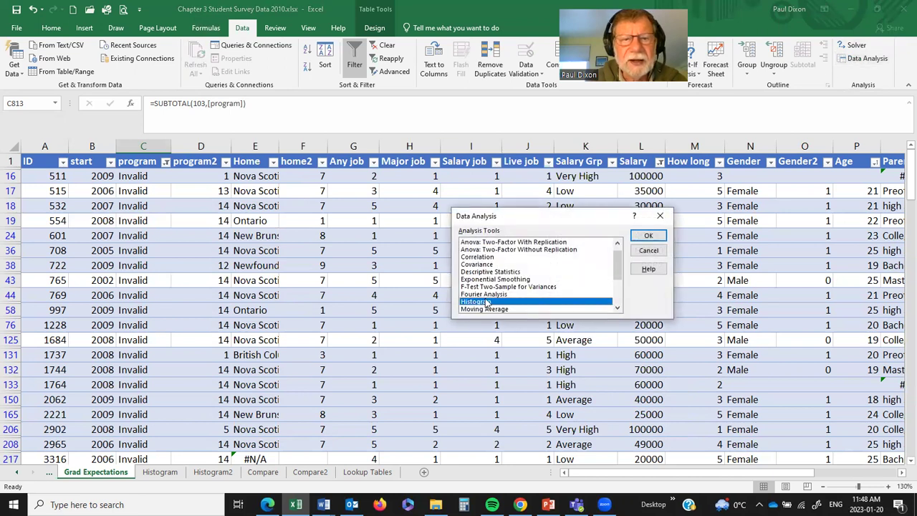
pyautogui.click(650, 240)
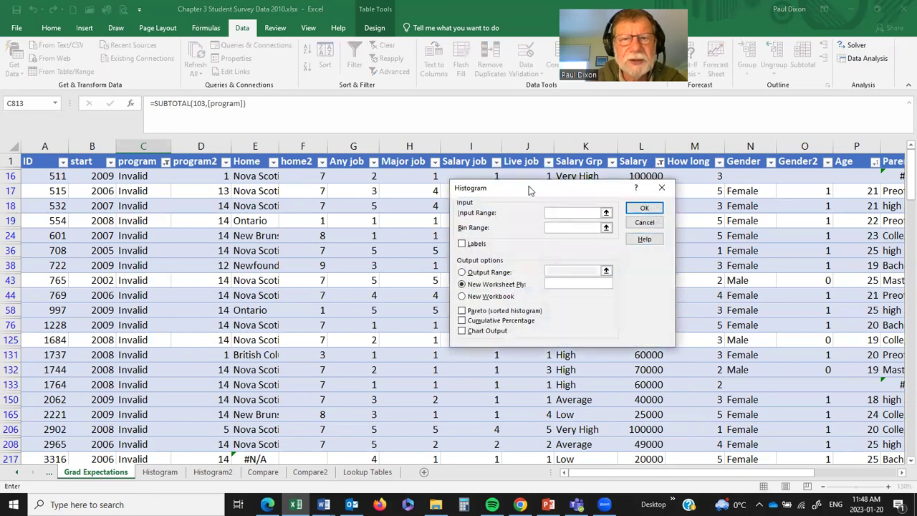
pyautogui.moveTo(530, 190); pyautogui.dragTo(209, 200)
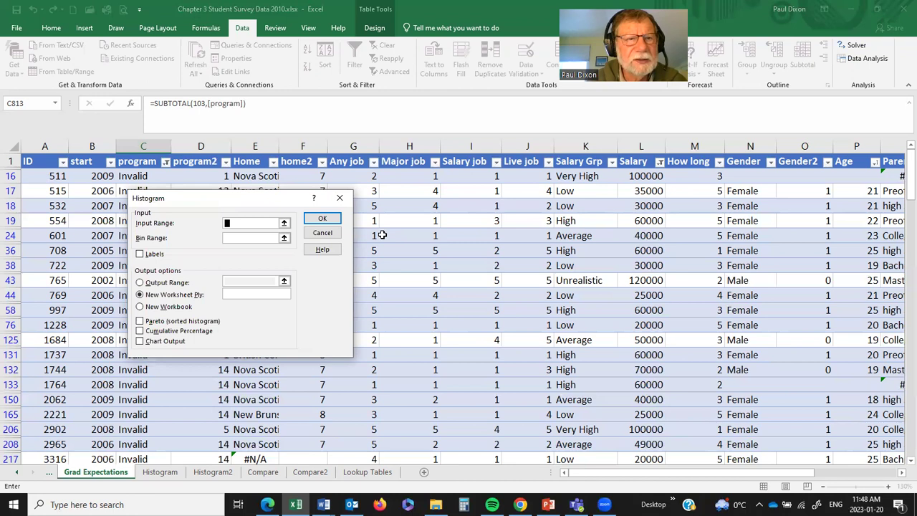
pyautogui.click(657, 165)
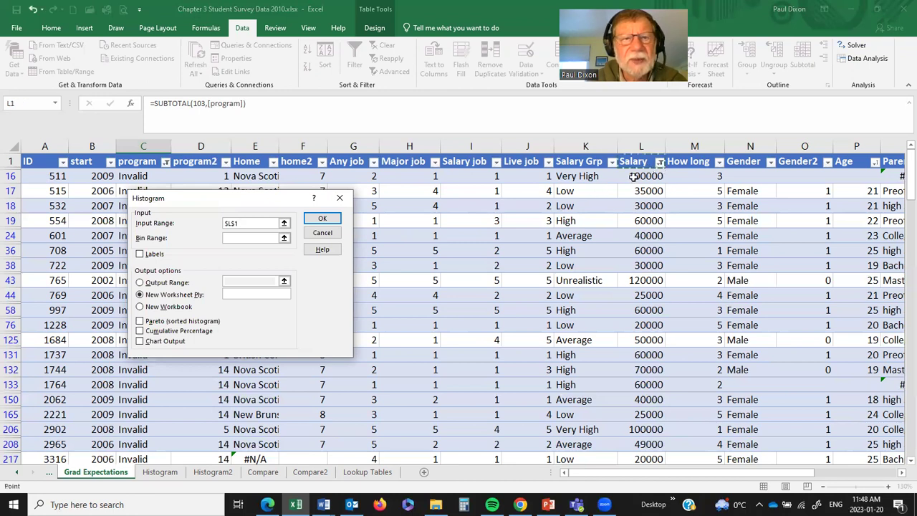
pyautogui.click(329, 234)
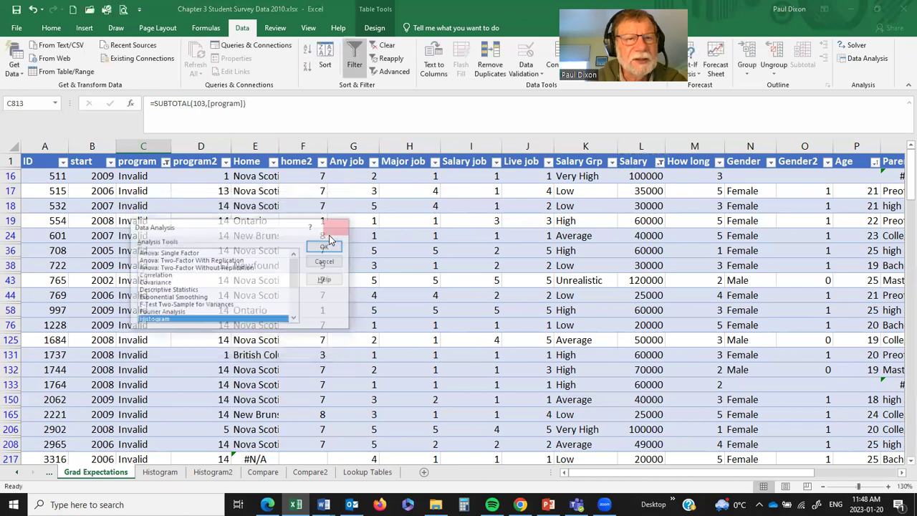
pyautogui.click(326, 261)
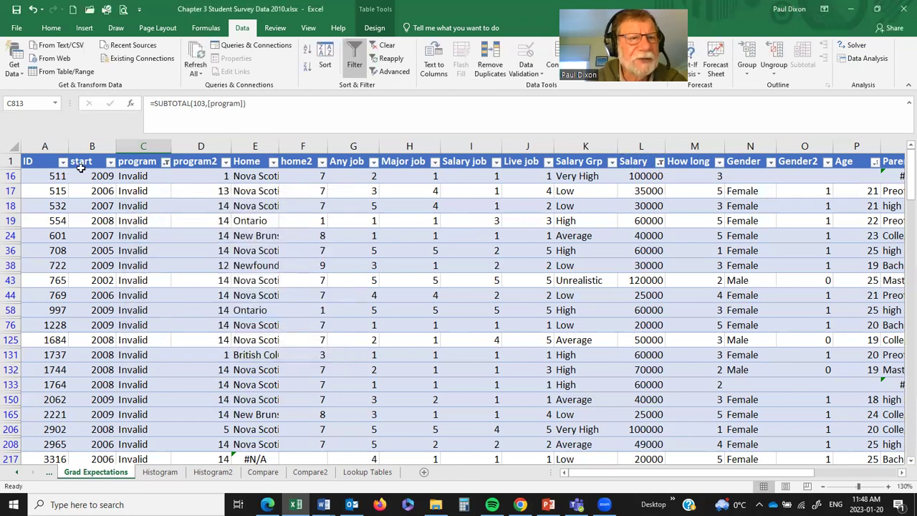
# - Reselect all values in the program filter and clear the filter from the Salary column
pyautogui.click(166, 162)
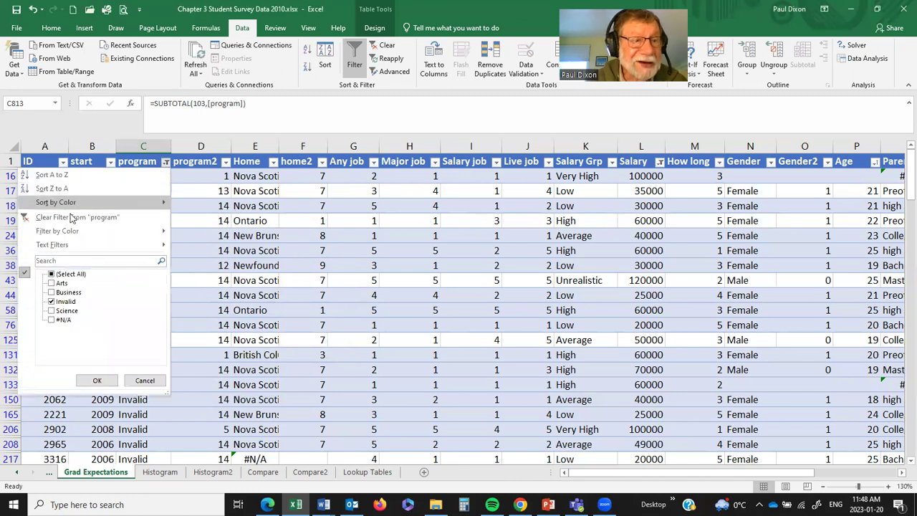
pyautogui.click(52, 274)
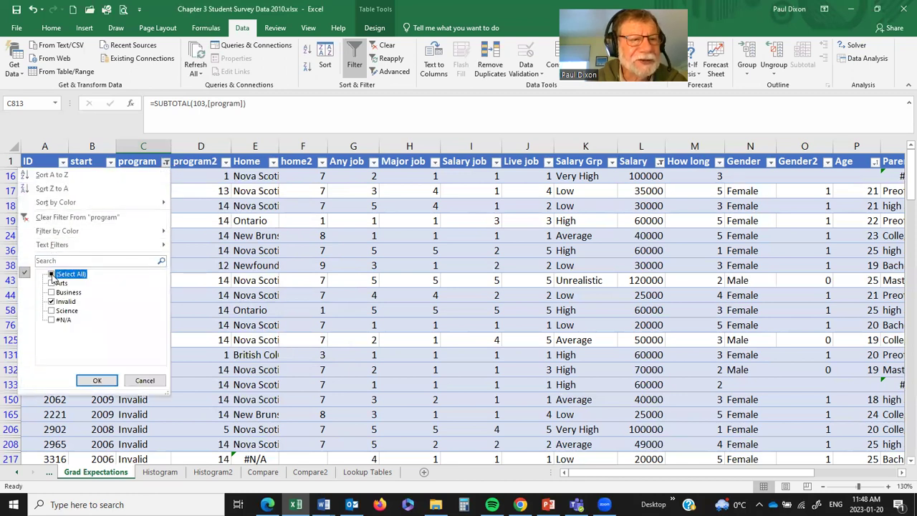
pyautogui.click(96, 380)
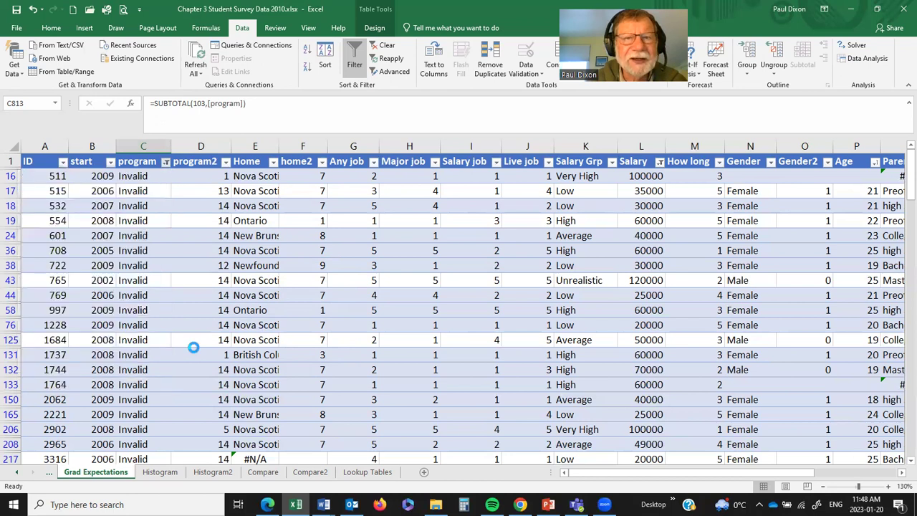
pyautogui.click(660, 163)
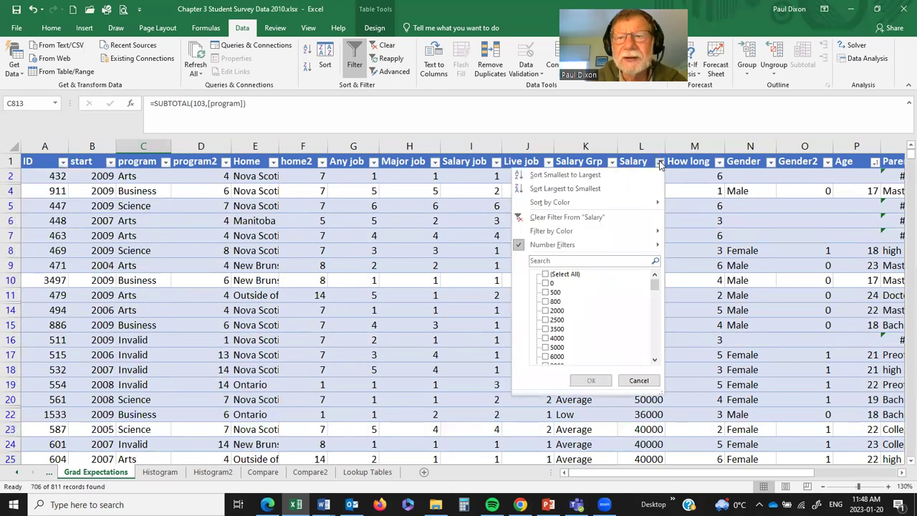
pyautogui.click(566, 217)
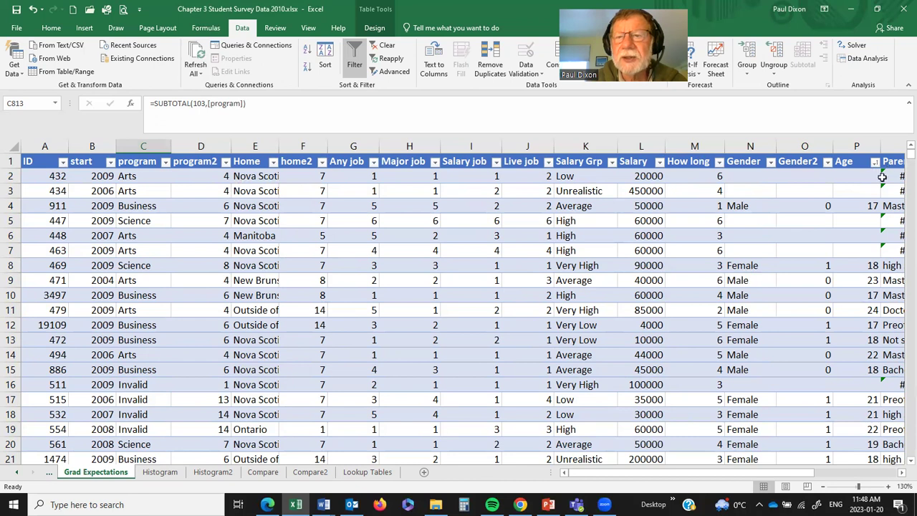
# - Start the Histogram tool from Data Analysis
pyautogui.moveTo(814, 474); pyautogui.dragTo(776, 470)
pyautogui.click(862, 58)
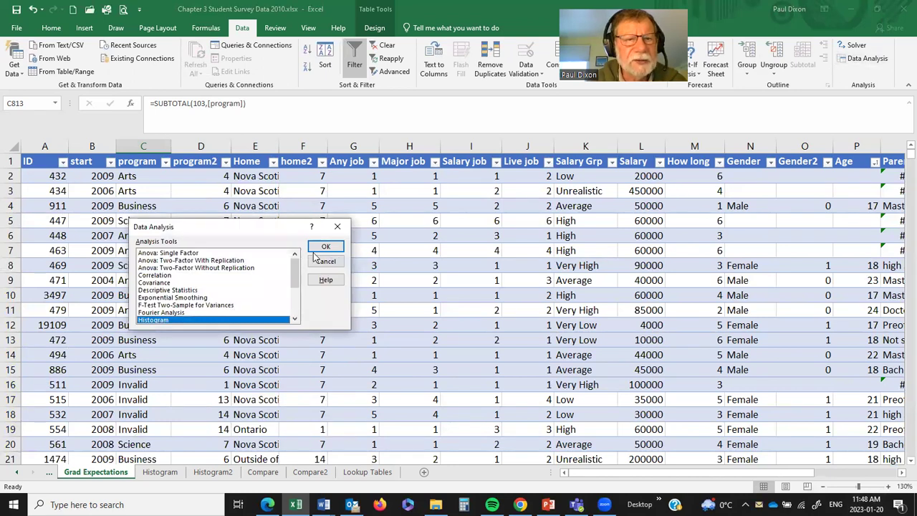
pyautogui.click(326, 245)
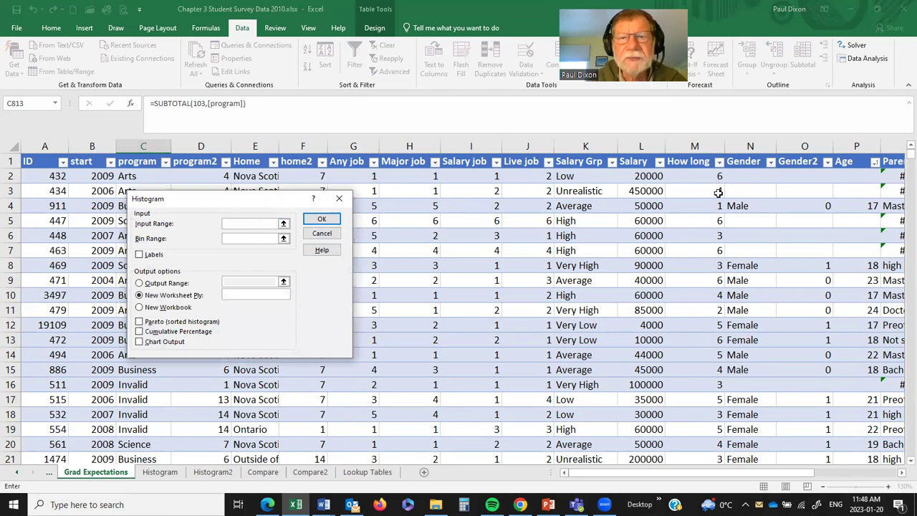
# - Try to set the histogram's input range to the Salary values L2:L812, and clear the entry
pyautogui.click(634, 176)
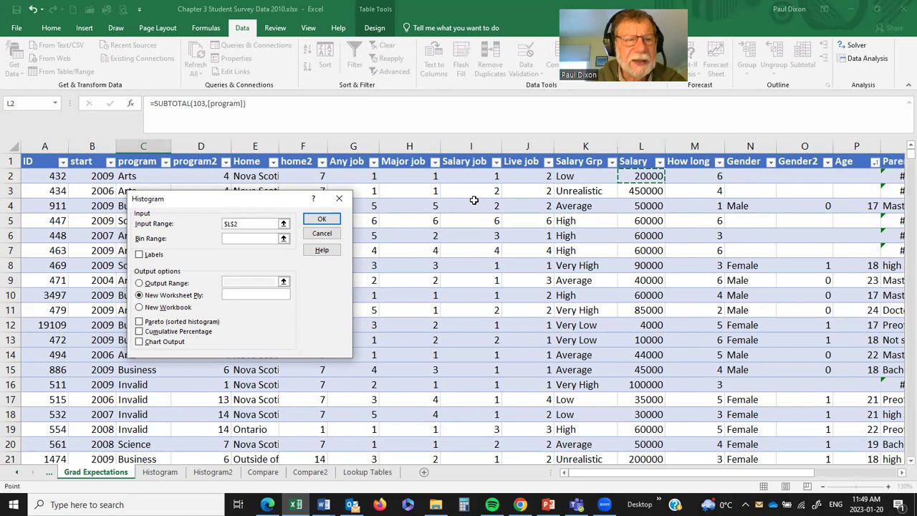
pyautogui.press('F8')
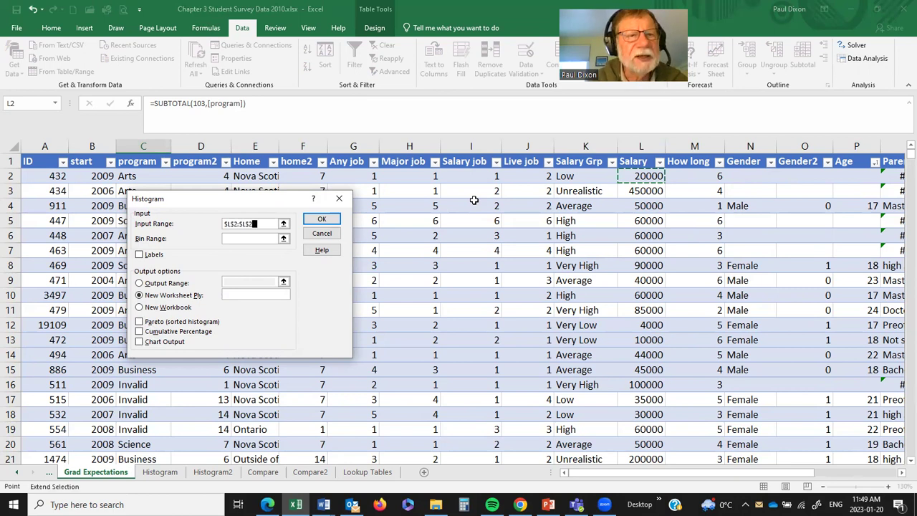
pyautogui.hotkey('ctrl', 'Down')
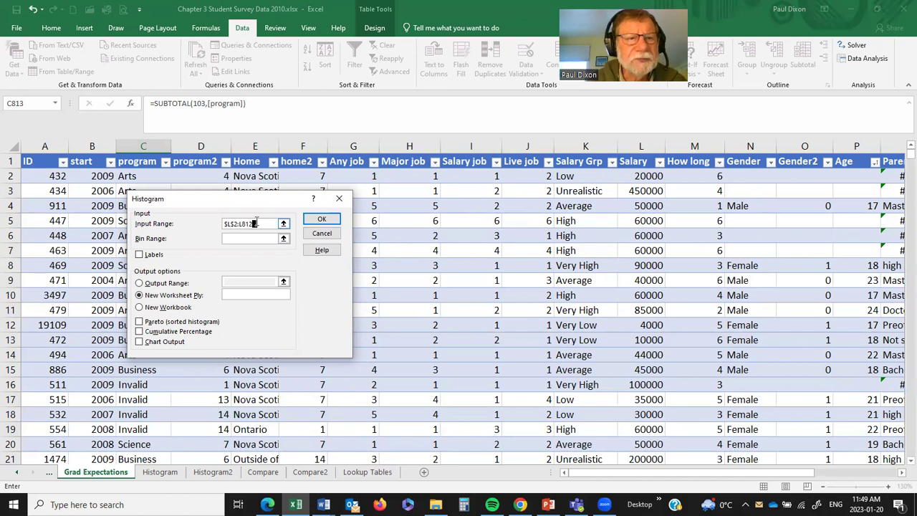
pyautogui.moveTo(265, 225); pyautogui.dragTo(227, 225)
pyautogui.press('BackSpace')
# - Set the histogram's input range to the Salary values $L$2:$L$812 on the Grad Expectations sheet, excluding the total row
pyautogui.moveTo(647, 175); pyautogui.dragTo(620, 343)
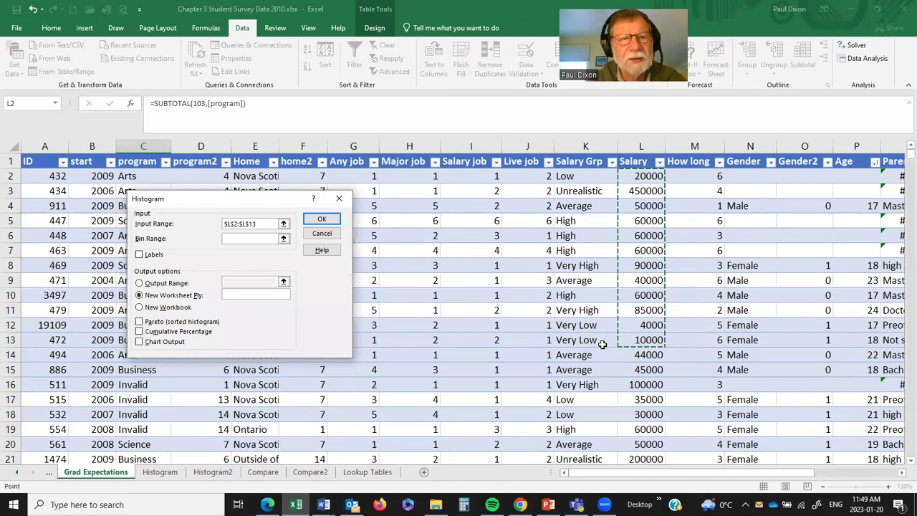
pyautogui.hotkey('ctrl', 'shift', 'Down')
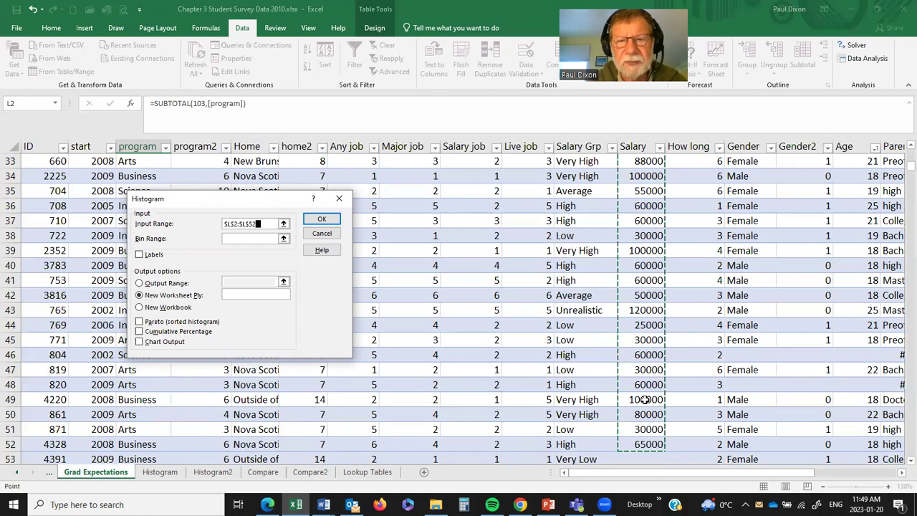
pyautogui.scroll(-18, 644, 400)
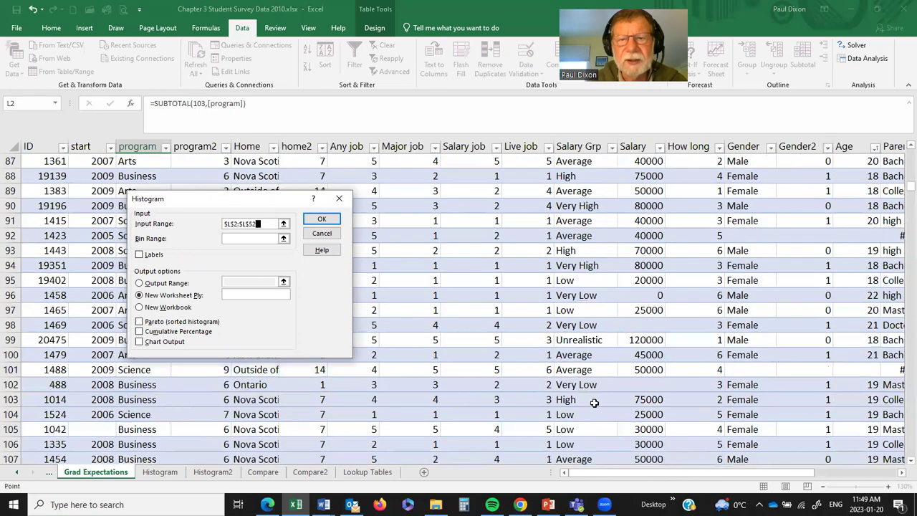
pyautogui.scroll(-20, 593, 403)
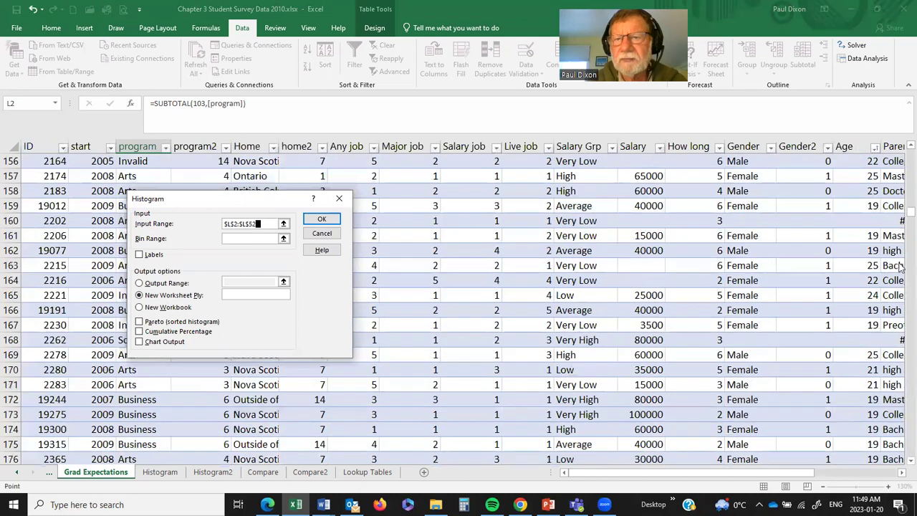
pyautogui.moveTo(901, 210); pyautogui.dragTo(900, 169)
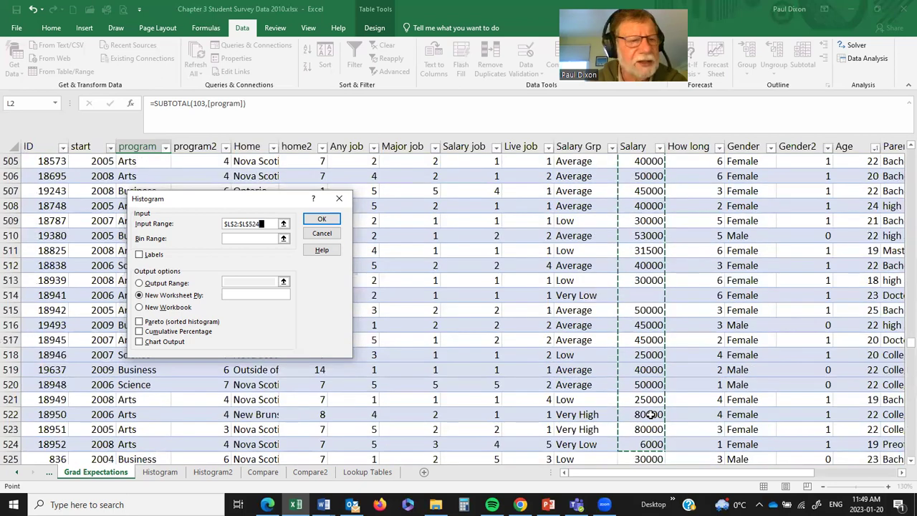
pyautogui.scroll(-20, 649, 414)
pyautogui.scroll(20, 650, 414)
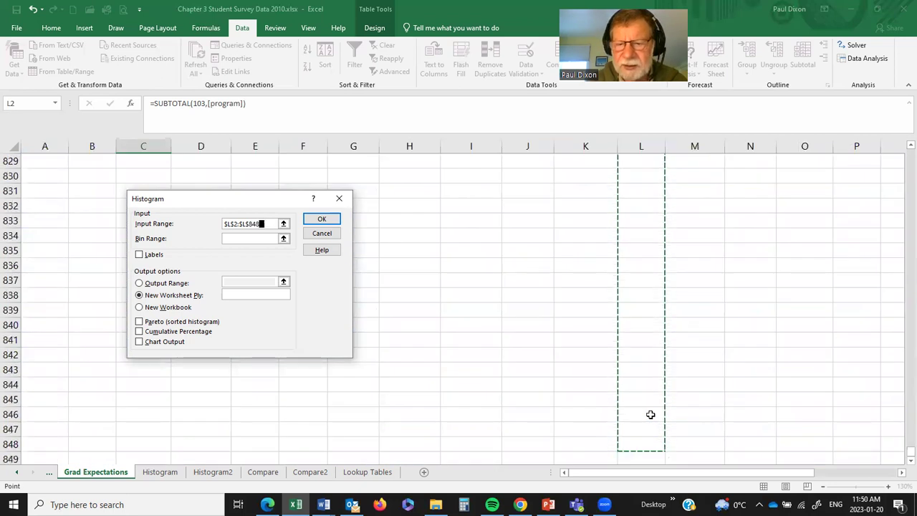
pyautogui.scroll(7, 650, 414)
pyautogui.hotkey('shift', 'Up')
pyautogui.hotkey('shift', 'Up')
pyautogui.hotkey('shift', 'Up')
pyautogui.hotkey('shift', 'Up')
pyautogui.hotkey('shift', 'Up')
pyautogui.hotkey('shift', 'Up')
pyautogui.hotkey('shift', 'Up')
pyautogui.hotkey('shift', 'Up')
pyautogui.hotkey('shift', 'Up')
pyautogui.hotkey('shift', 'Up')
pyautogui.hotkey('shift', 'Up')
pyautogui.hotkey('shift', 'Up')
pyautogui.hotkey('shift', 'Up')
pyautogui.hotkey('shift', 'Up')
pyautogui.hotkey('shift', 'Up')
pyautogui.hotkey('shift', 'Up')
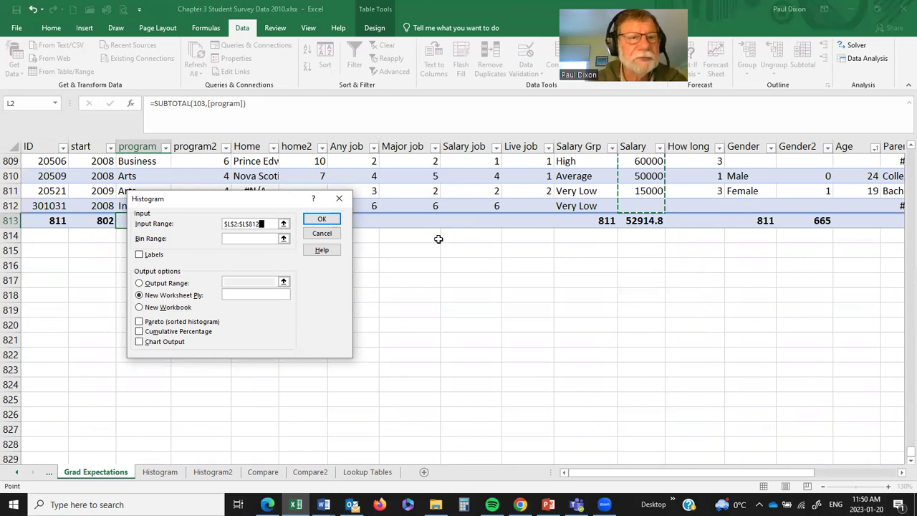
# - Set the bin range to the salary bins $R$2:$R$13 on the Lookup Tables sheet, and generate the histogram with chart output on a new worksheet
pyautogui.click(264, 239)
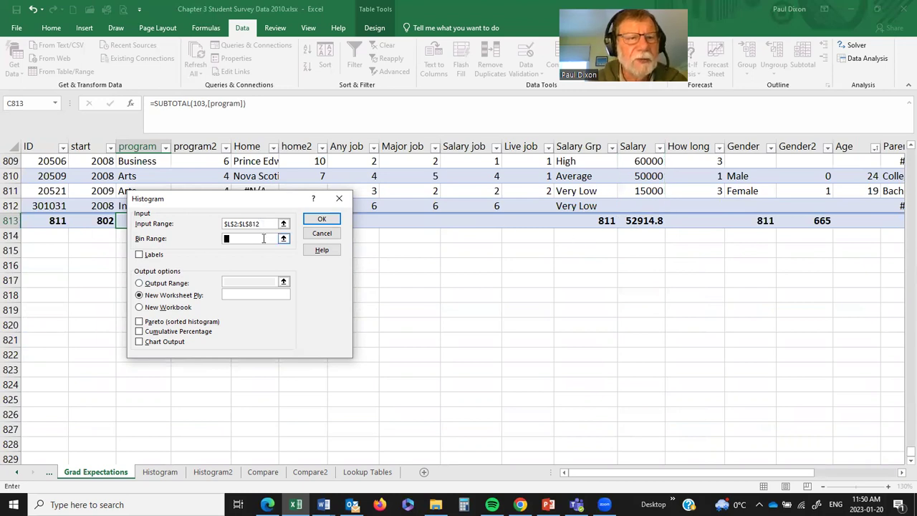
pyautogui.click(368, 471)
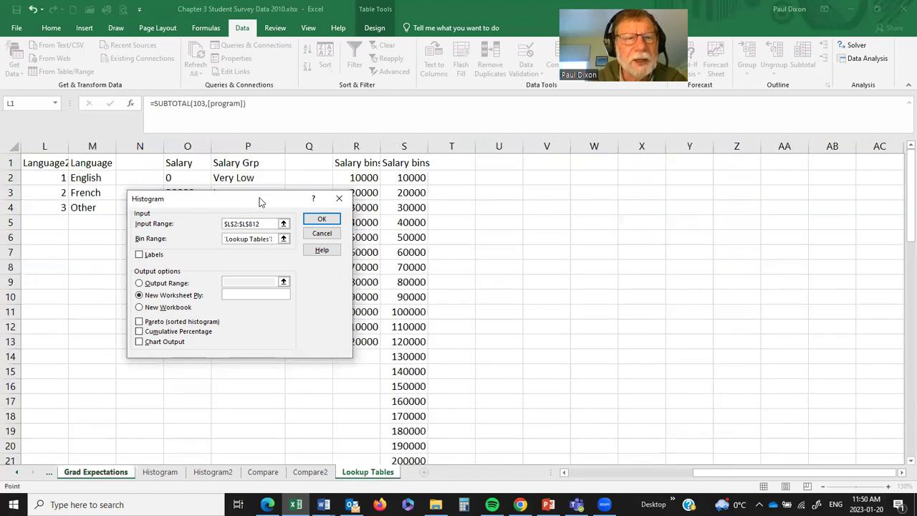
pyautogui.moveTo(257, 202); pyautogui.dragTo(189, 210)
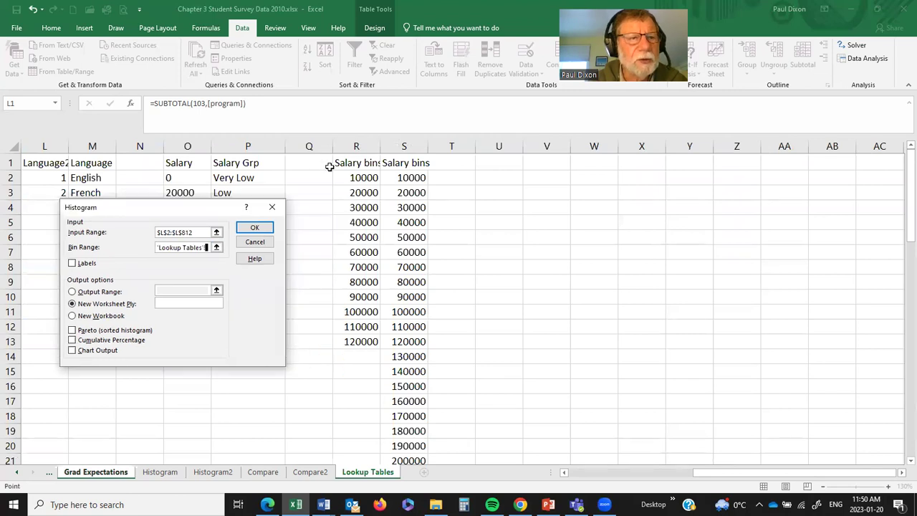
pyautogui.moveTo(356, 182); pyautogui.dragTo(371, 343)
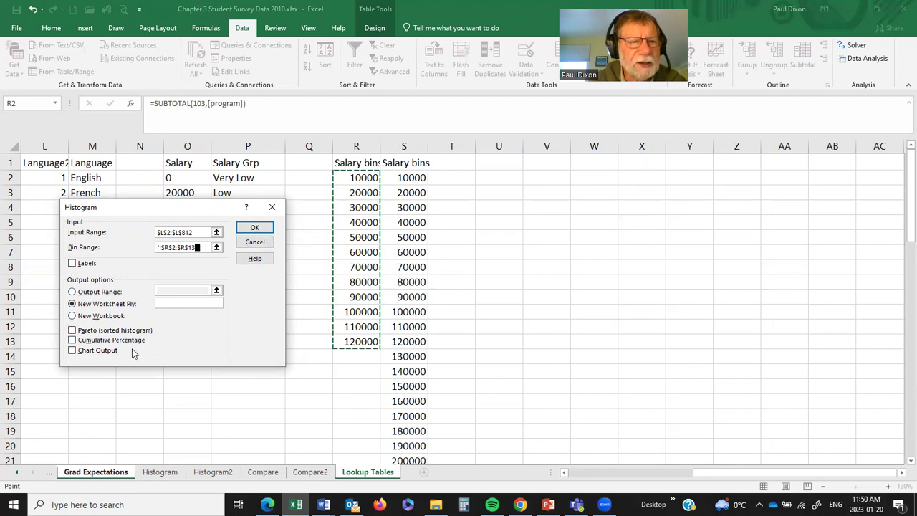
pyautogui.click(72, 351)
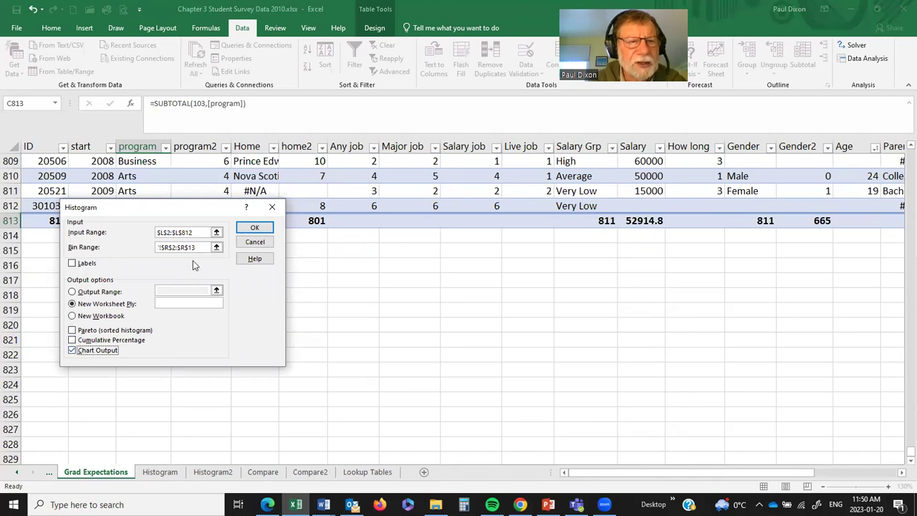
pyautogui.click(256, 228)
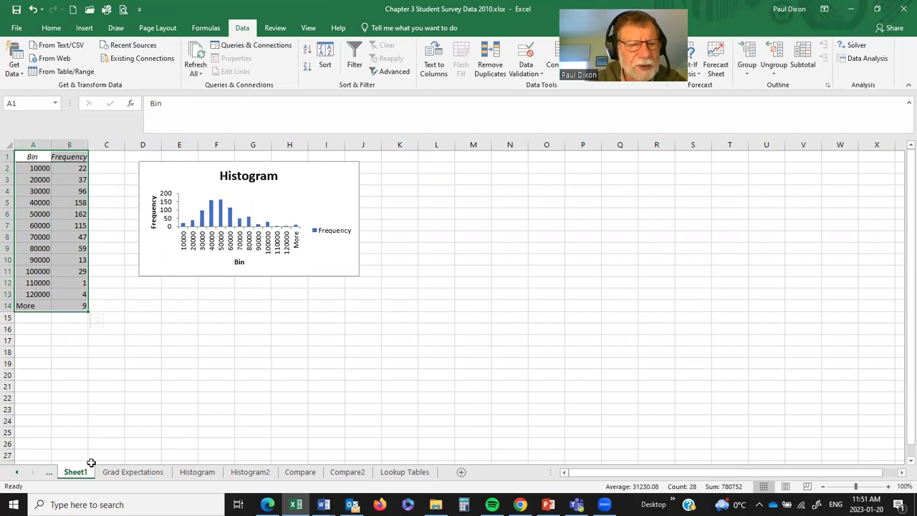
# - Start the Histogram tool again from Grad Expectations and set its input range to $L$1:$L$812, including the Salary header
pyautogui.click(135, 474)
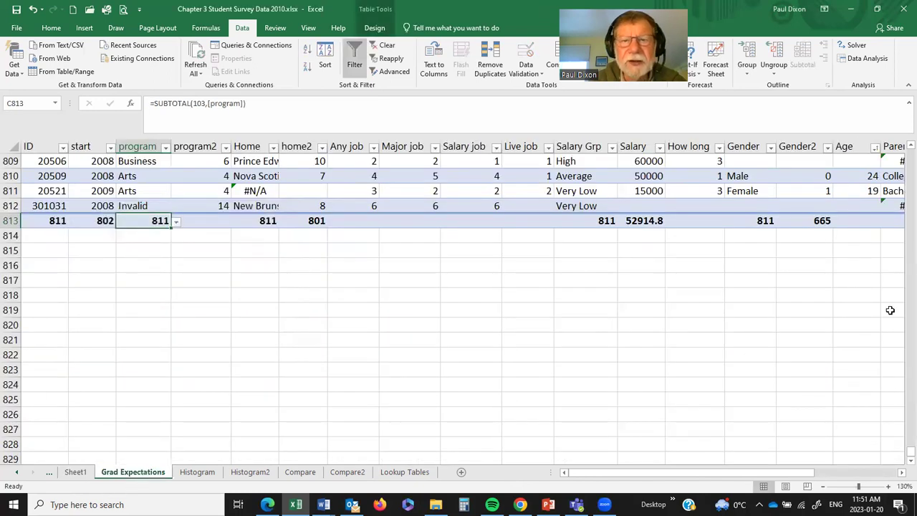
pyautogui.click(864, 60)
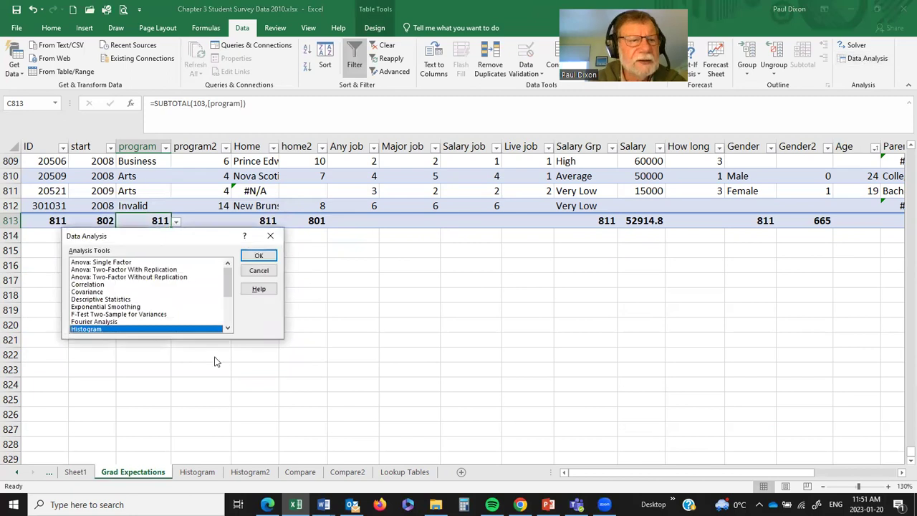
pyautogui.click(258, 255)
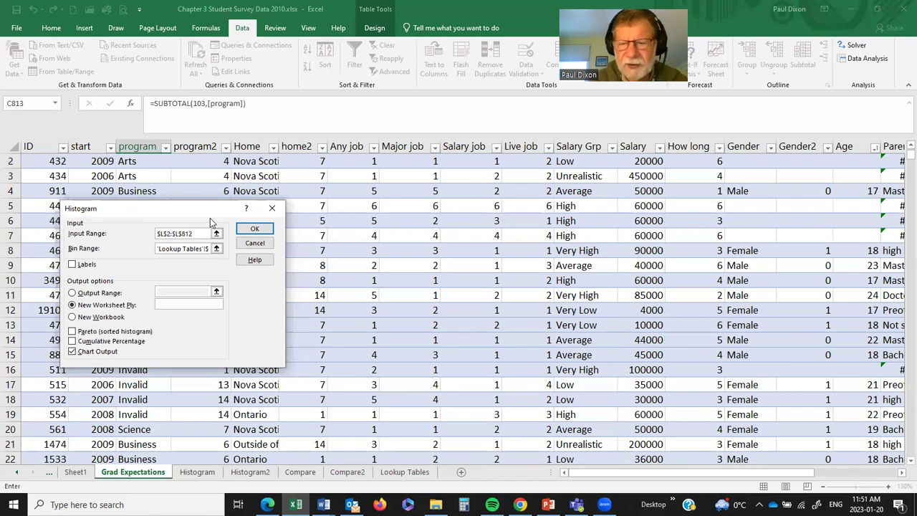
pyautogui.press('BackSpace')
pyautogui.write('1')
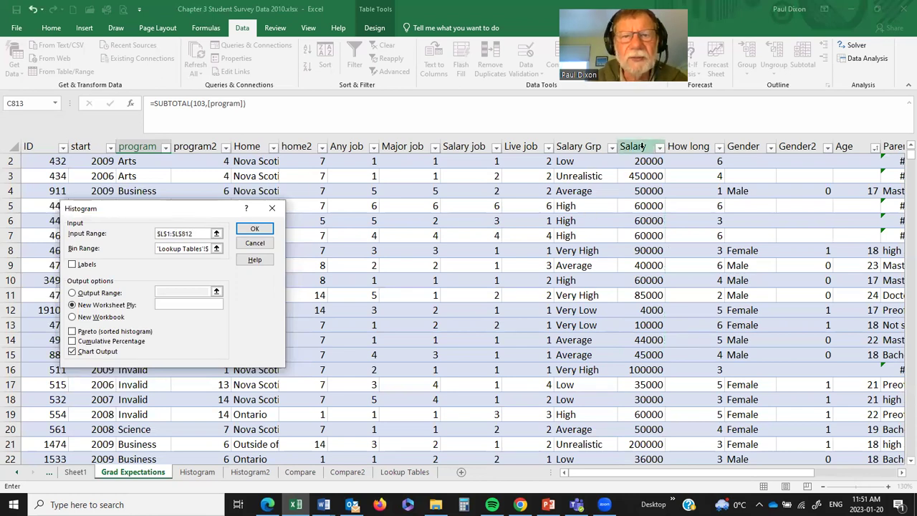
pyautogui.moveTo(208, 234); pyautogui.dragTo(159, 229)
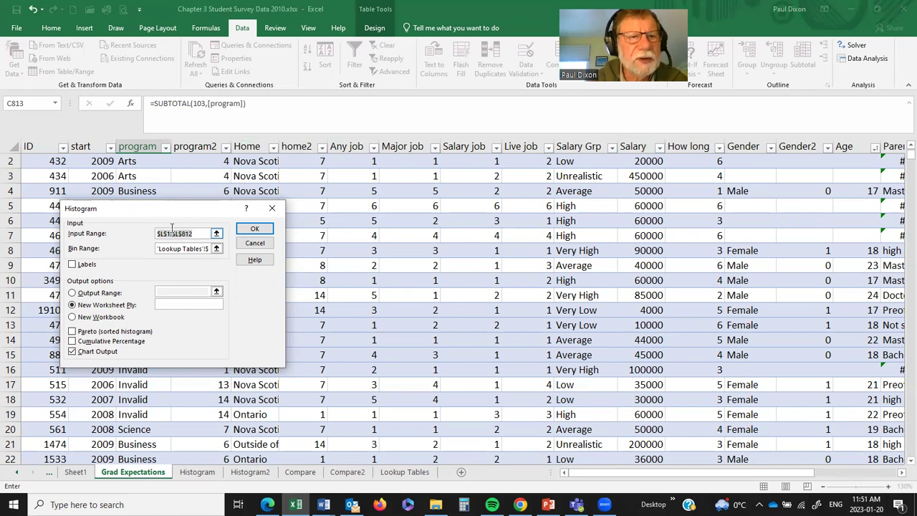
pyautogui.click(635, 146)
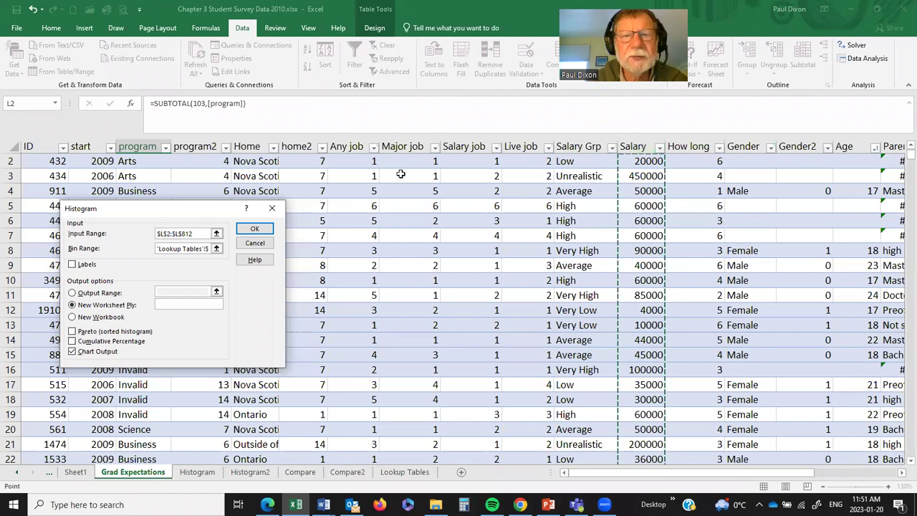
pyautogui.doubleClick(165, 233)
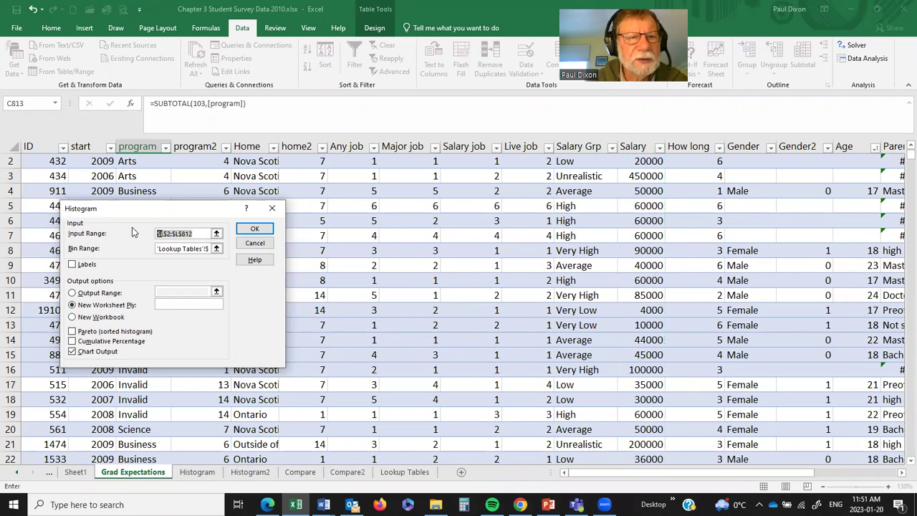
pyautogui.press('BackSpace')
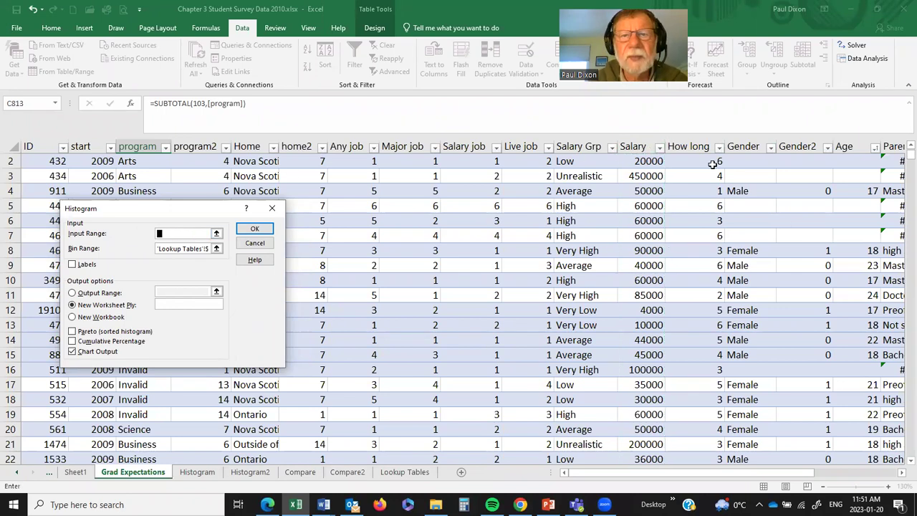
pyautogui.click(639, 146)
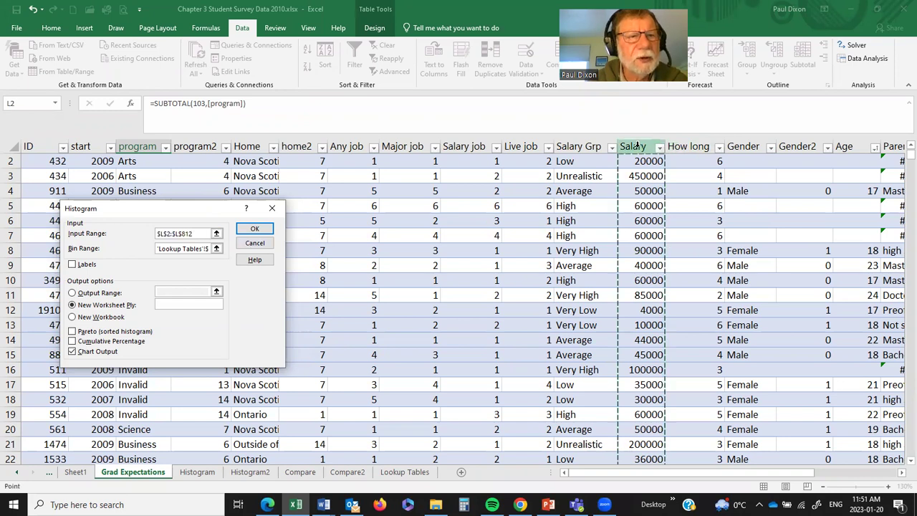
pyautogui.click(170, 233)
pyautogui.press('BackSpace')
pyautogui.write('1')
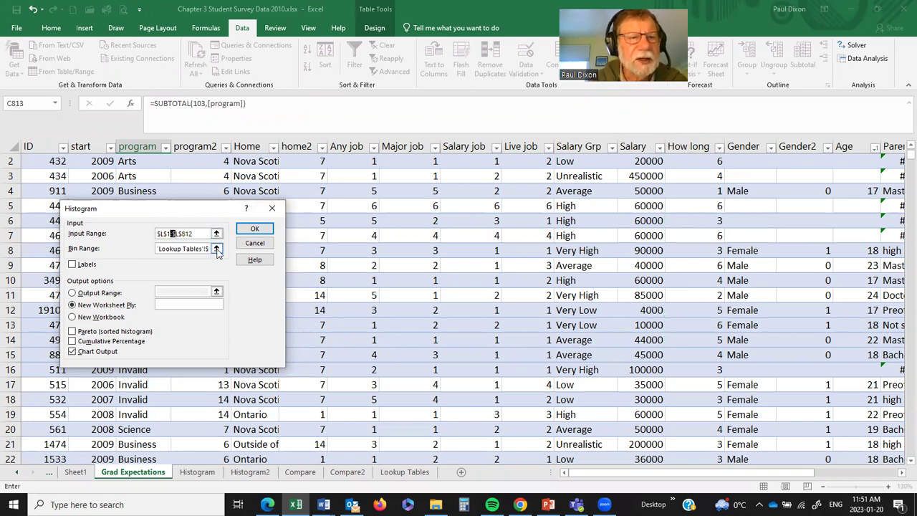
# - Generate the histogram with labels enabled and bin range $R$1:$R$13 from Lookup Tables, and compare the output with the first histogram on Sheet1
pyautogui.click(158, 249)
pyautogui.press('End')
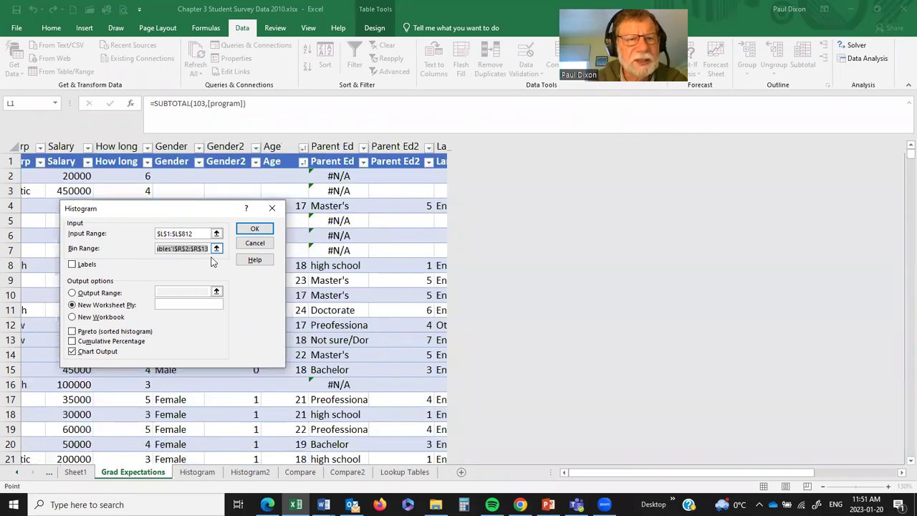
pyautogui.press('BackSpace')
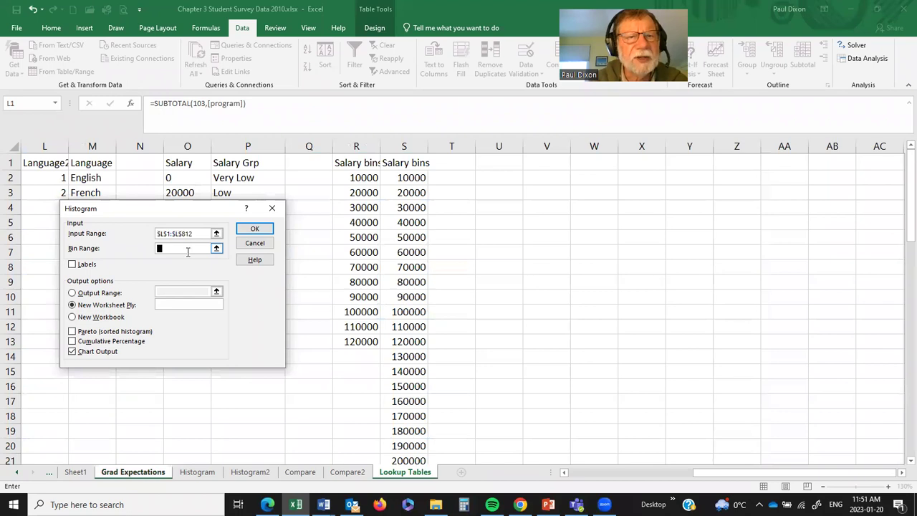
pyautogui.moveTo(342, 163); pyautogui.dragTo(366, 342)
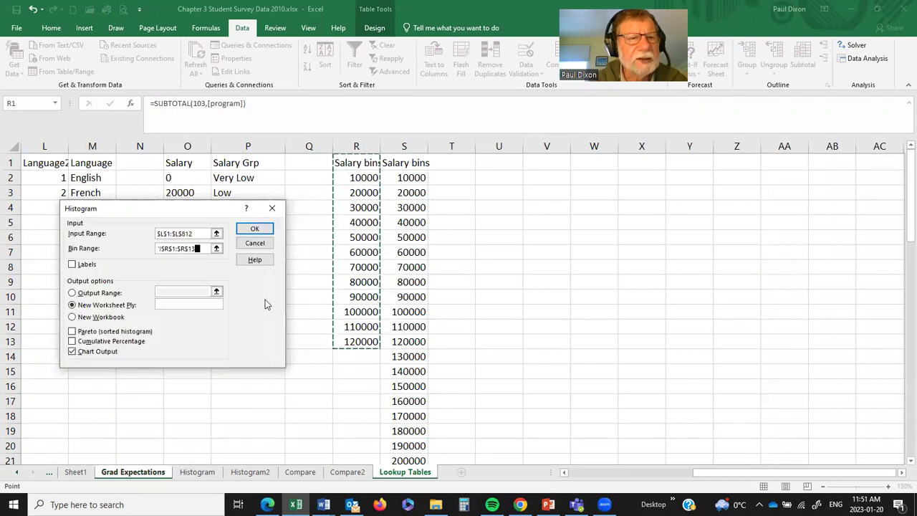
pyautogui.click(72, 266)
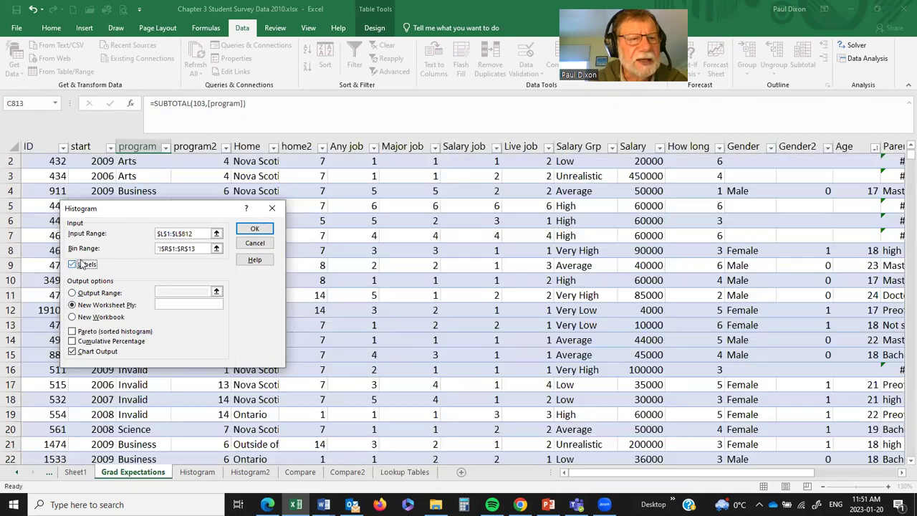
pyautogui.click(252, 231)
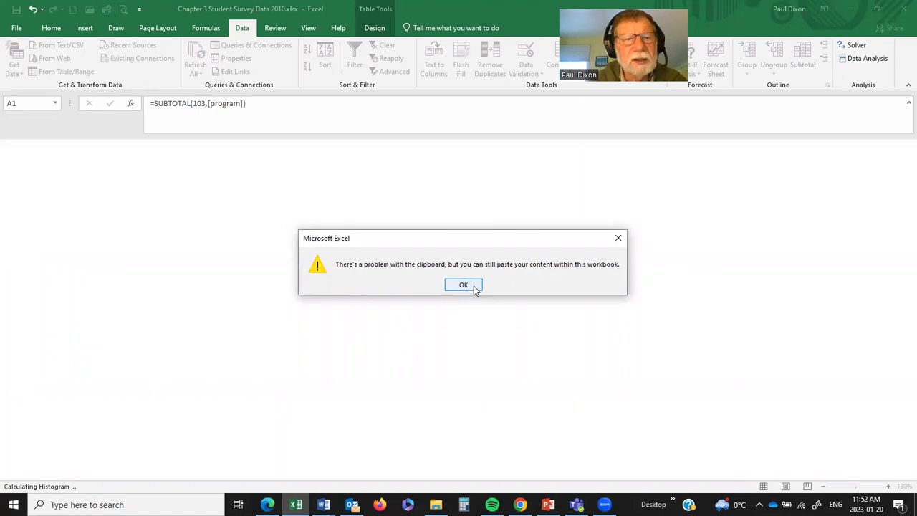
pyautogui.click(472, 288)
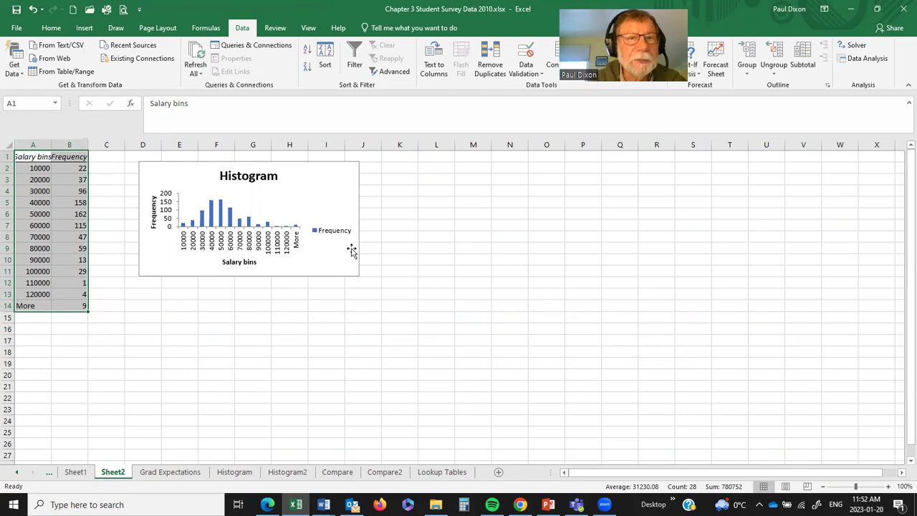
pyautogui.click(83, 473)
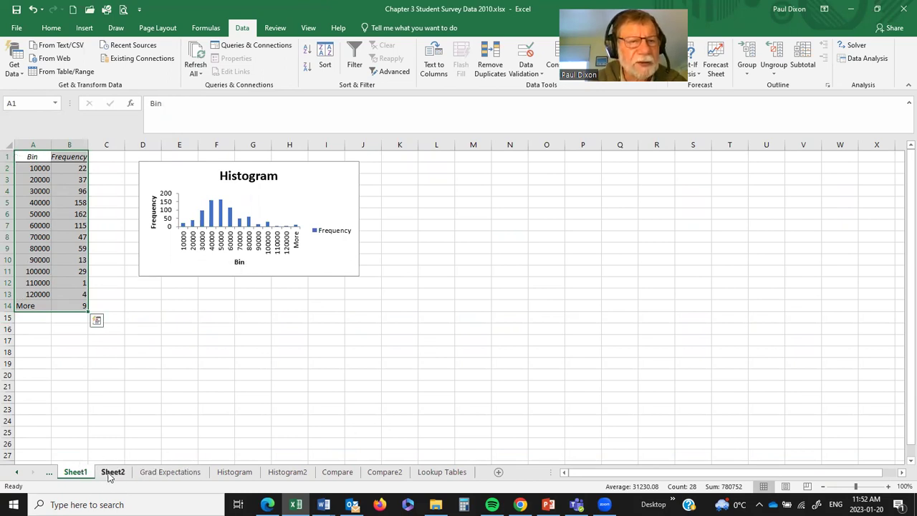
# - Try to generate the histogram from Grad Expectations again with the same header-inclusive ranges but the Labels option turned off
pyautogui.click(174, 473)
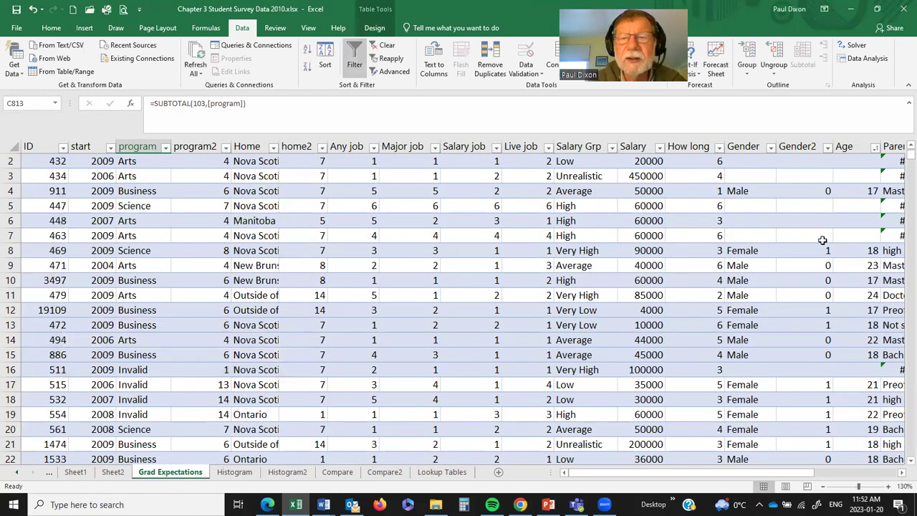
pyautogui.click(866, 59)
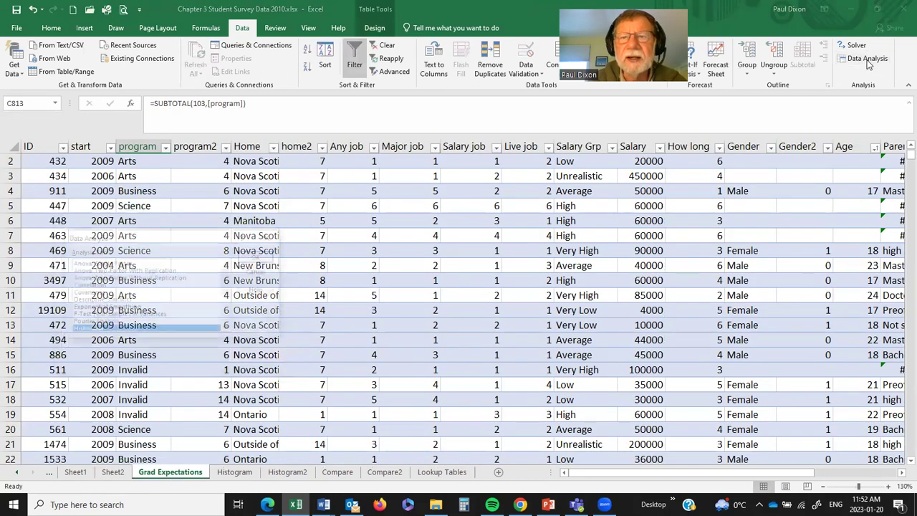
pyautogui.click(258, 259)
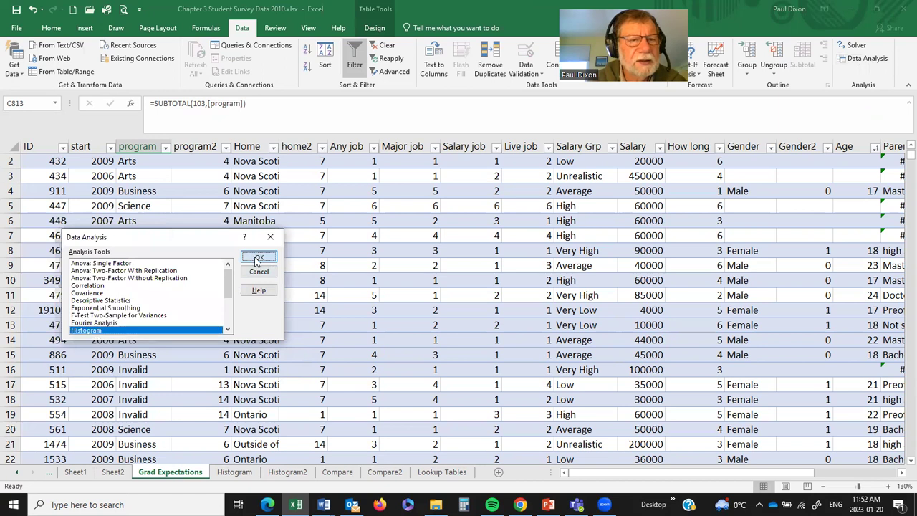
pyautogui.click(80, 267)
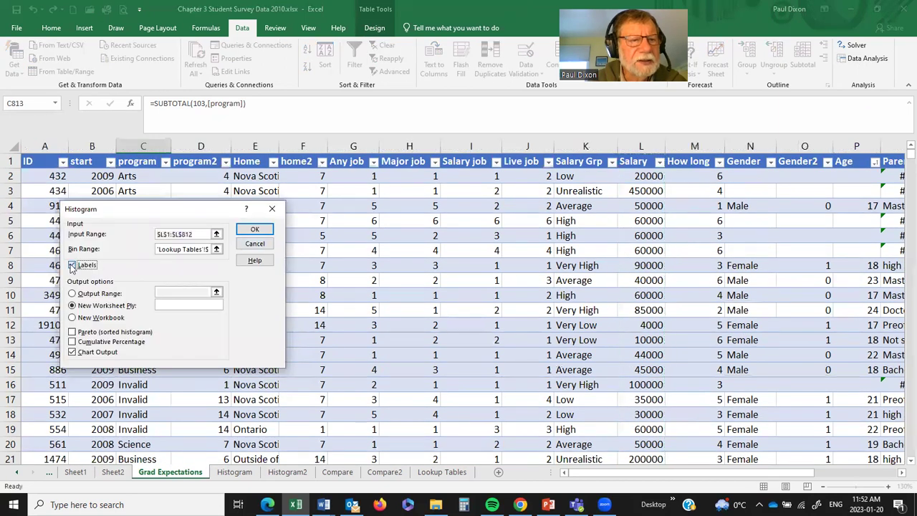
pyautogui.click(256, 230)
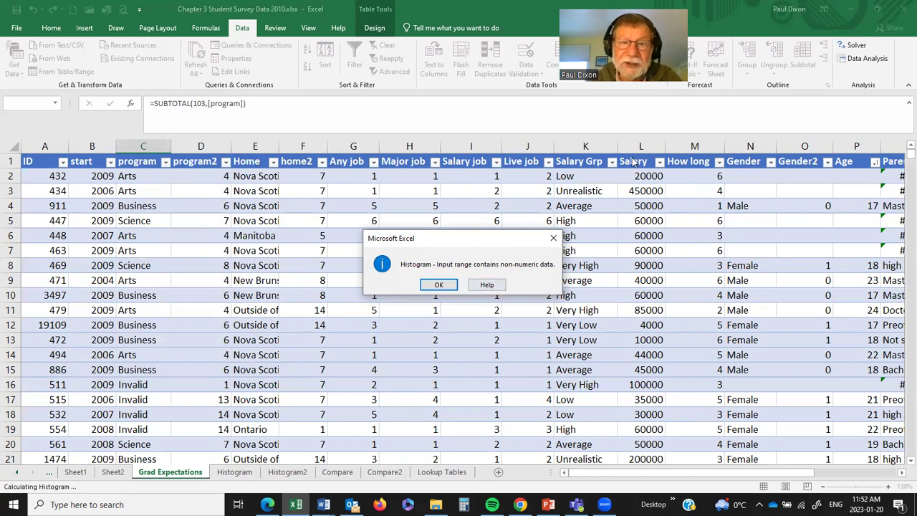
# - Dismiss the Histogram error message and change the input range to $L$2:$L$812 so it excludes the Salary header
pyautogui.click(440, 285)
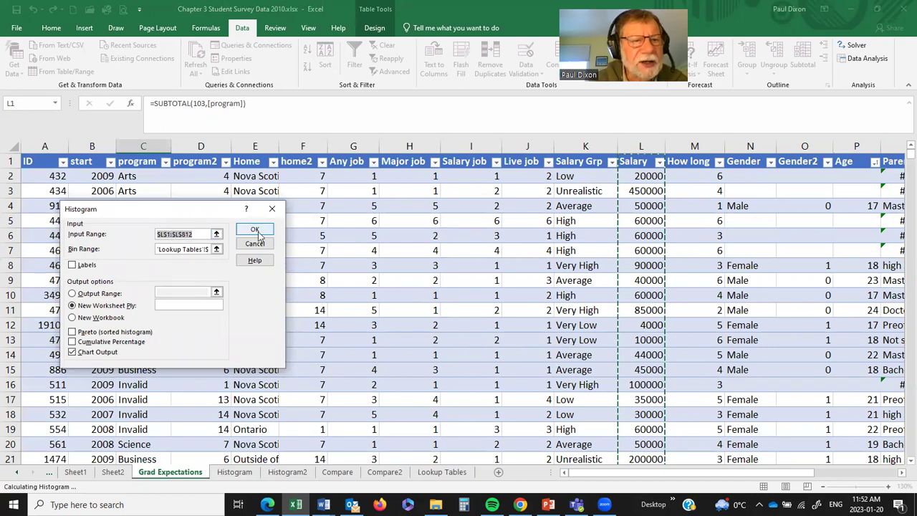
pyautogui.click(170, 234)
pyautogui.hotkey('shift', 'Left')
pyautogui.write('2')
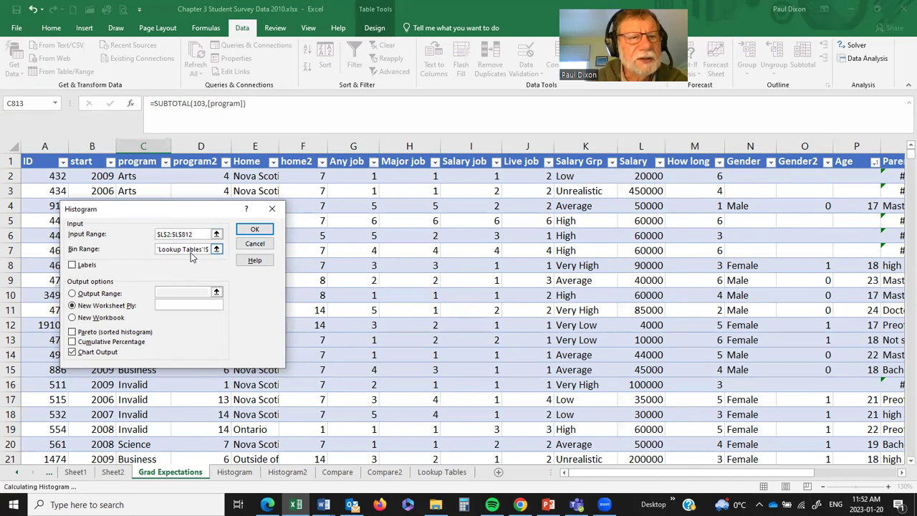
pyautogui.click(190, 250)
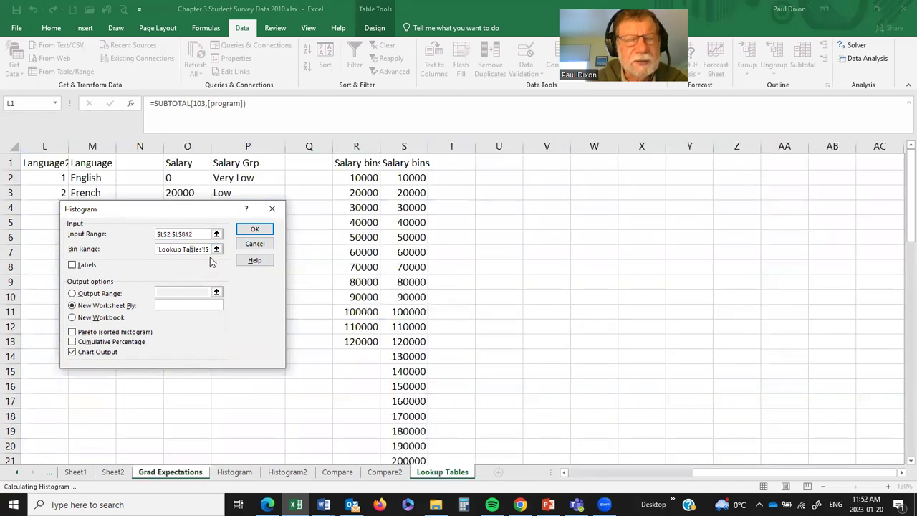
pyautogui.press('Right')
pyautogui.press('Right')
pyautogui.press('Right')
pyautogui.press('Right')
pyautogui.press('Right')
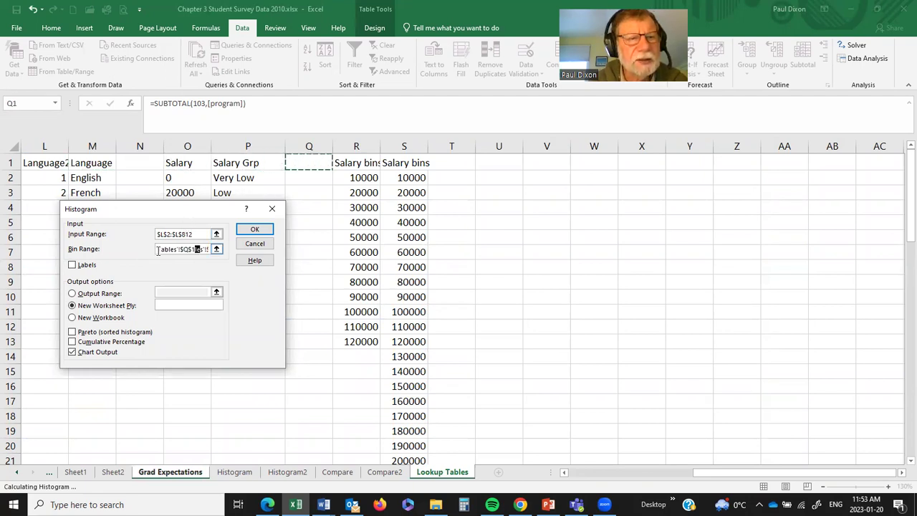
pyautogui.moveTo(159, 250); pyautogui.dragTo(176, 259)
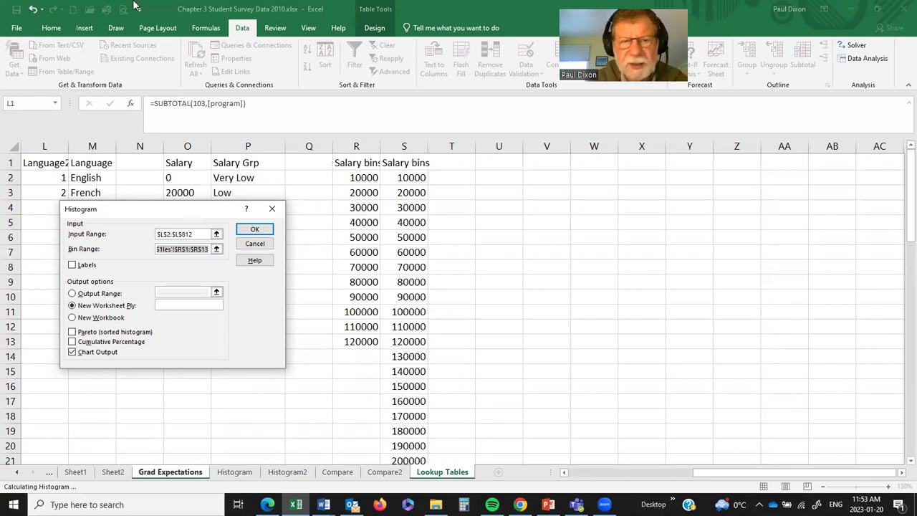
# - Replace the bin range with $R$2:$R$12 on Lookup Tables, enable Labels, and generate the histogram with chart output on a new worksheet
pyautogui.press('BackSpace')
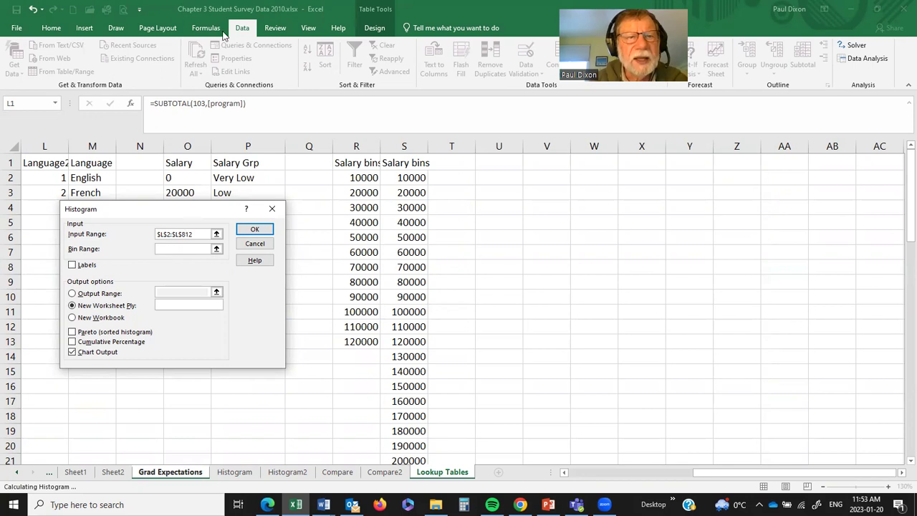
pyautogui.moveTo(362, 181); pyautogui.dragTo(372, 327)
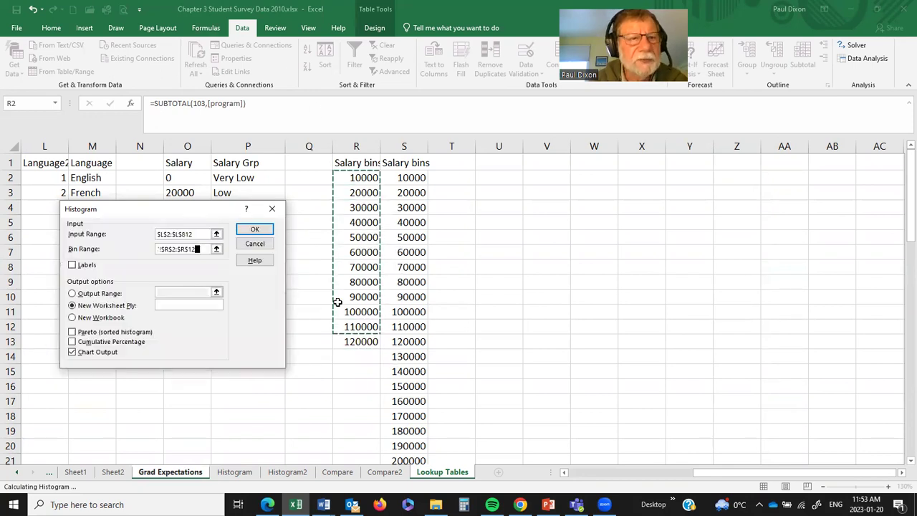
pyautogui.click(71, 265)
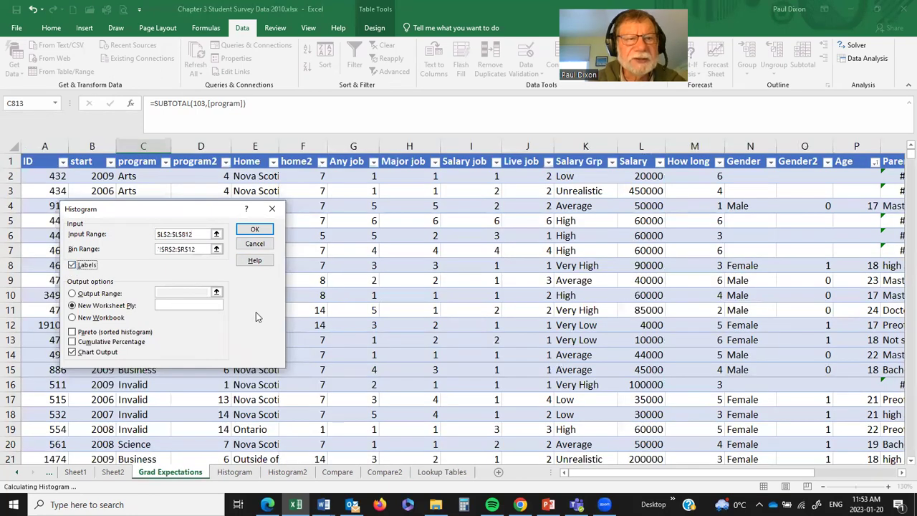
pyautogui.click(254, 231)
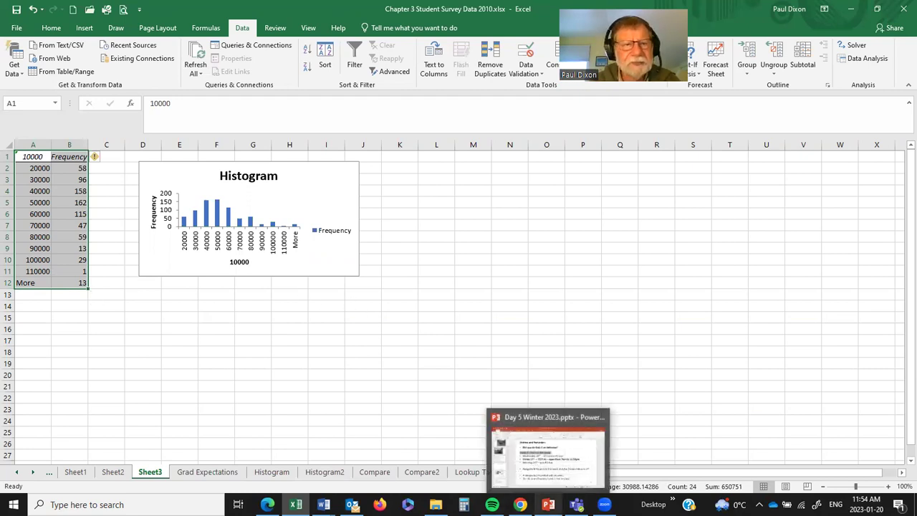
# - Switch to the Top Hat presentation in Chrome and advance through the histogram slides to the one about changing the Gap Width to 0
pyautogui.click(530, 451)
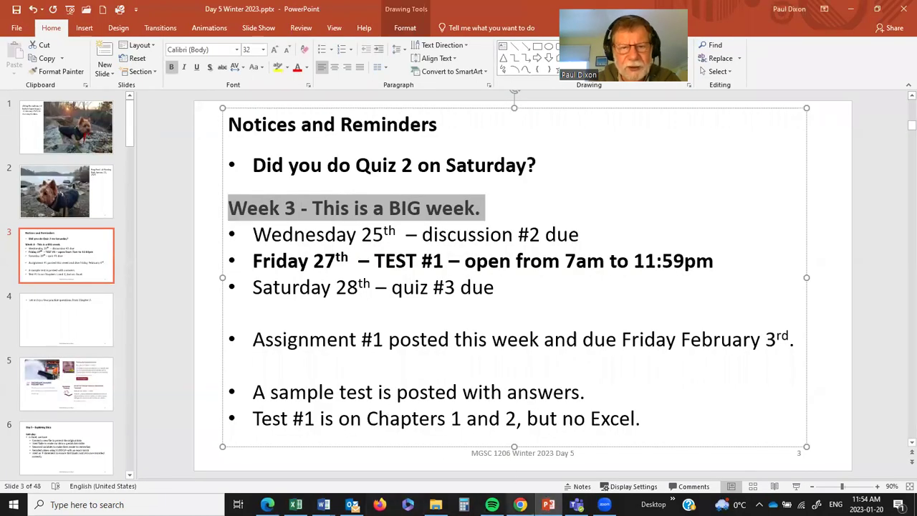
pyautogui.click(520, 504)
pyautogui.moveTo(424, 442)
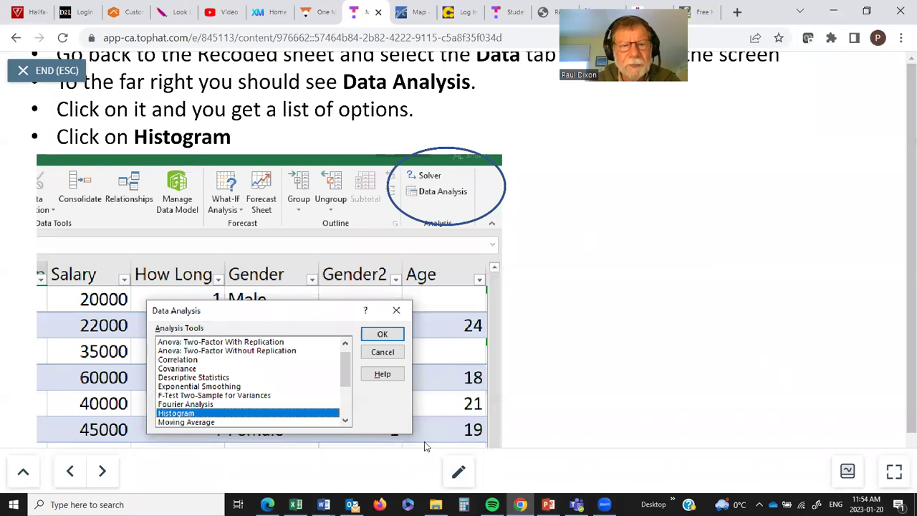
pyautogui.click(101, 473)
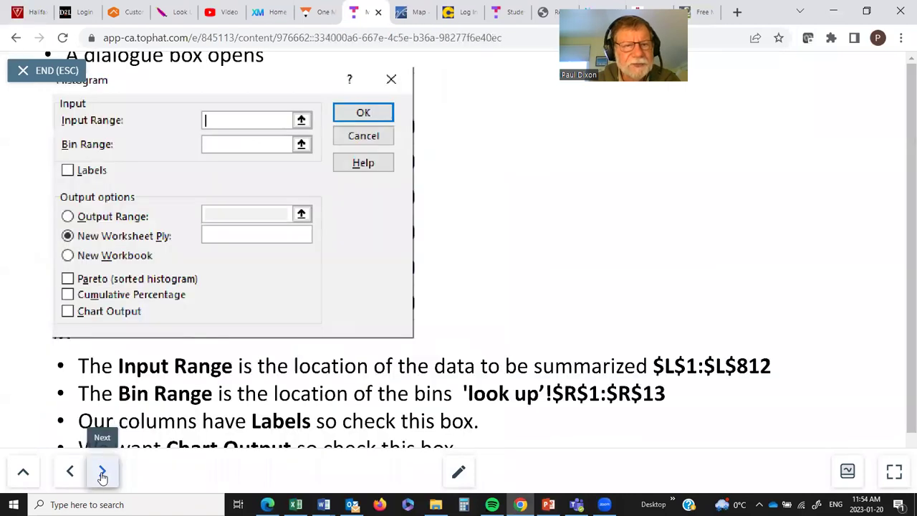
pyautogui.click(102, 476)
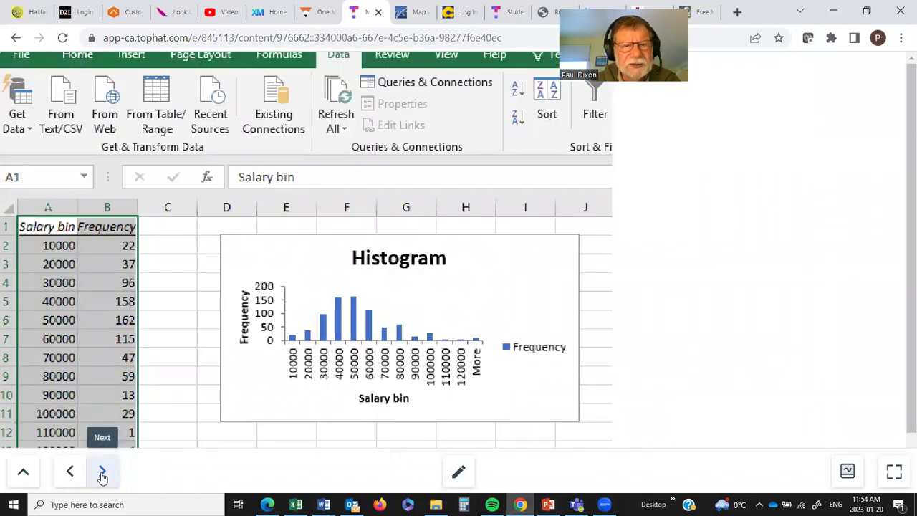
pyautogui.click(102, 473)
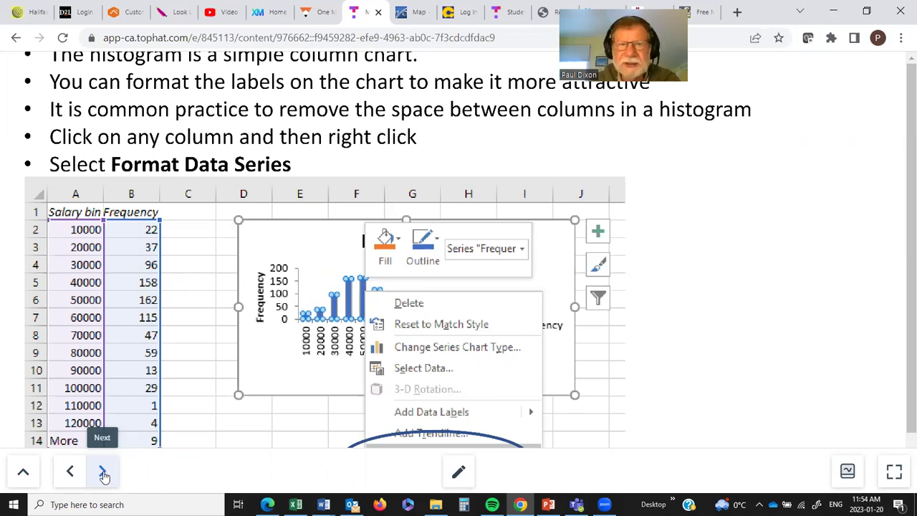
pyautogui.click(104, 474)
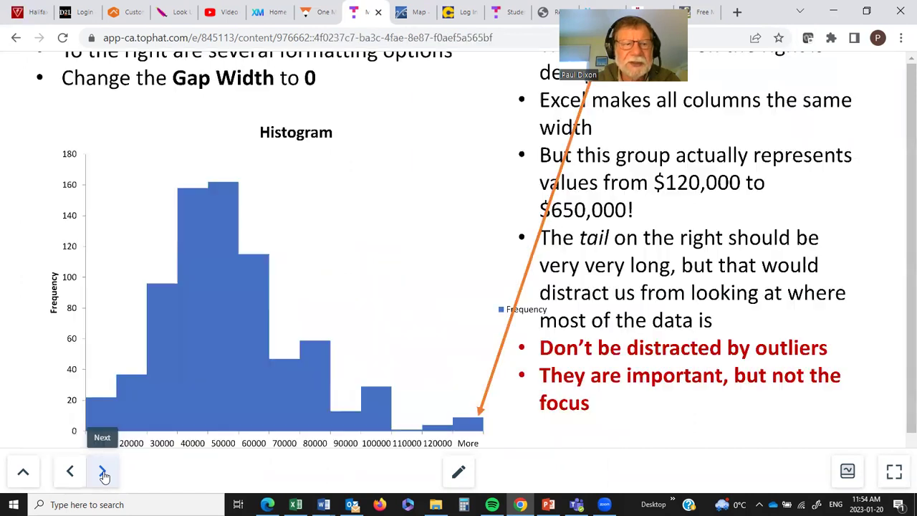